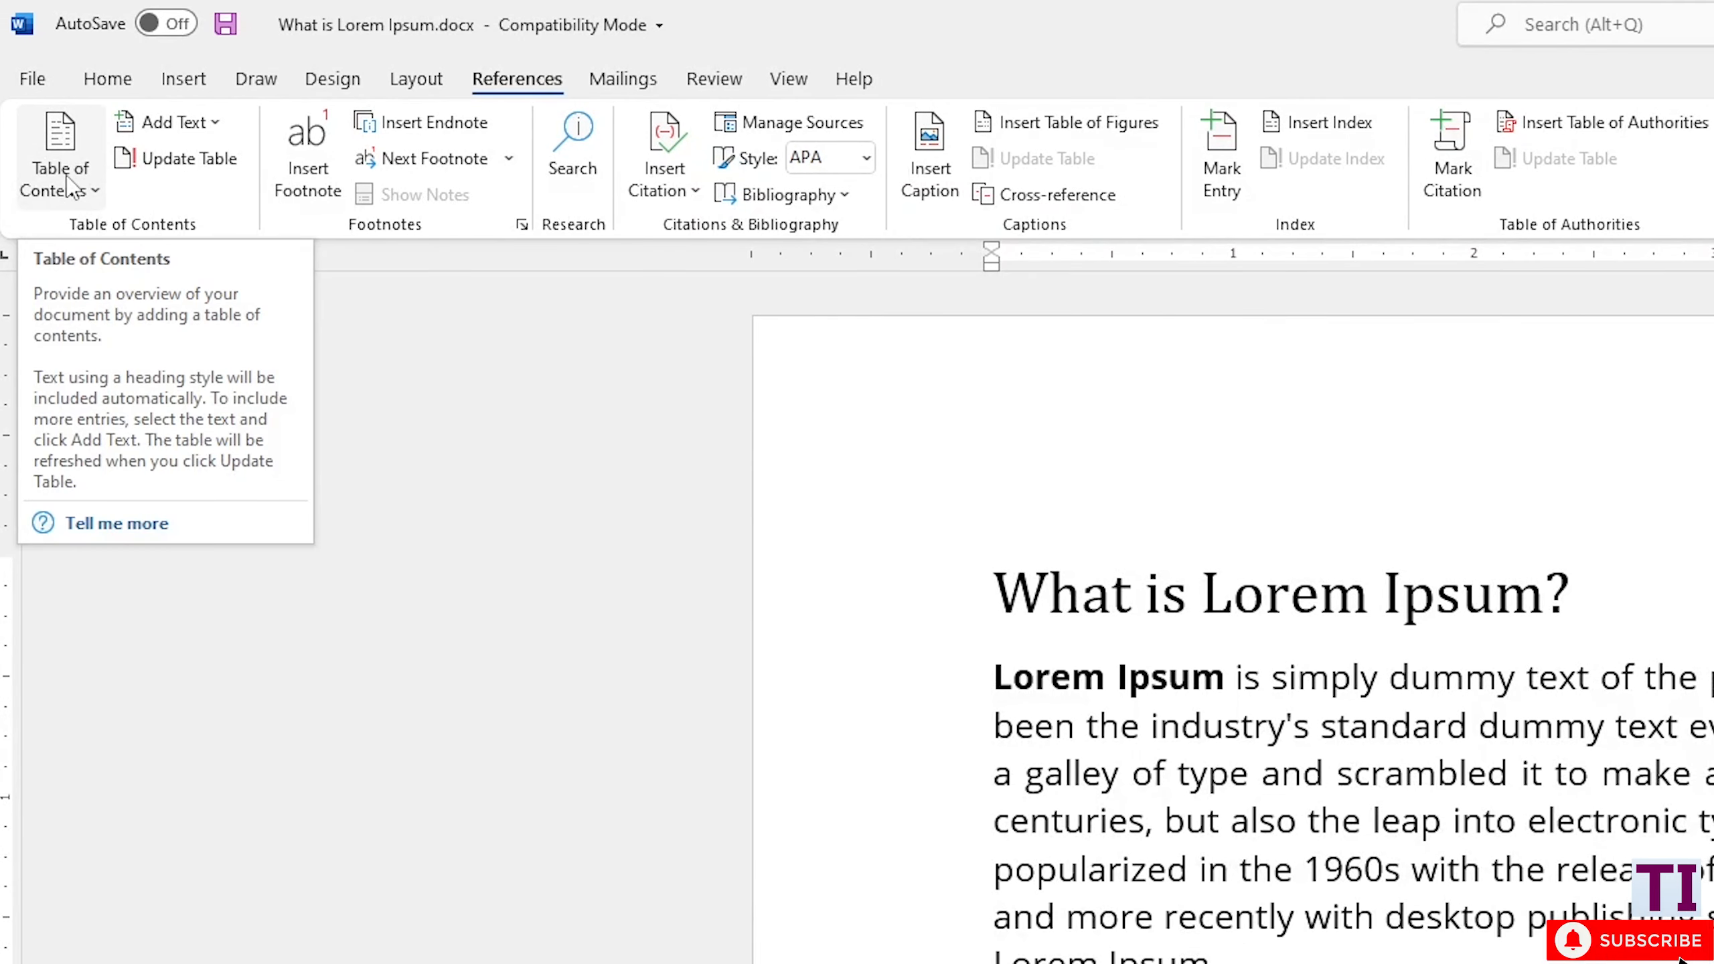
# - Insert the Automatic Table 1 table of contents at the start of the document and dismiss the notice
pyautogui.click(96, 193)
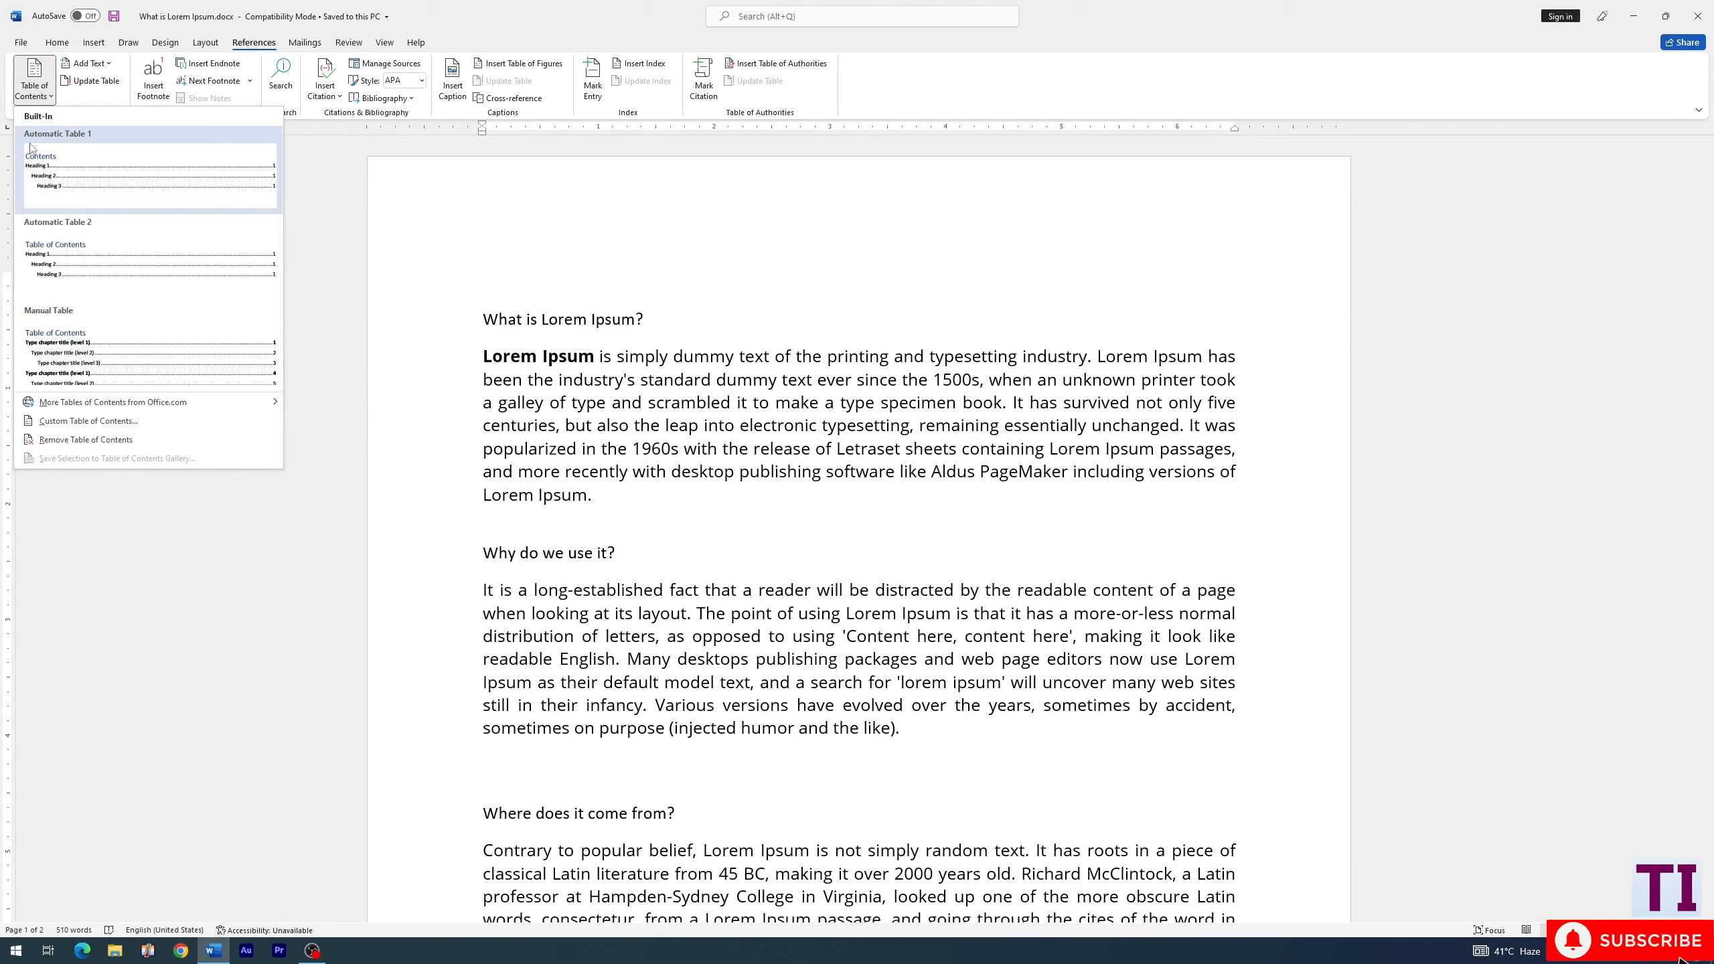
pyautogui.click(57, 170)
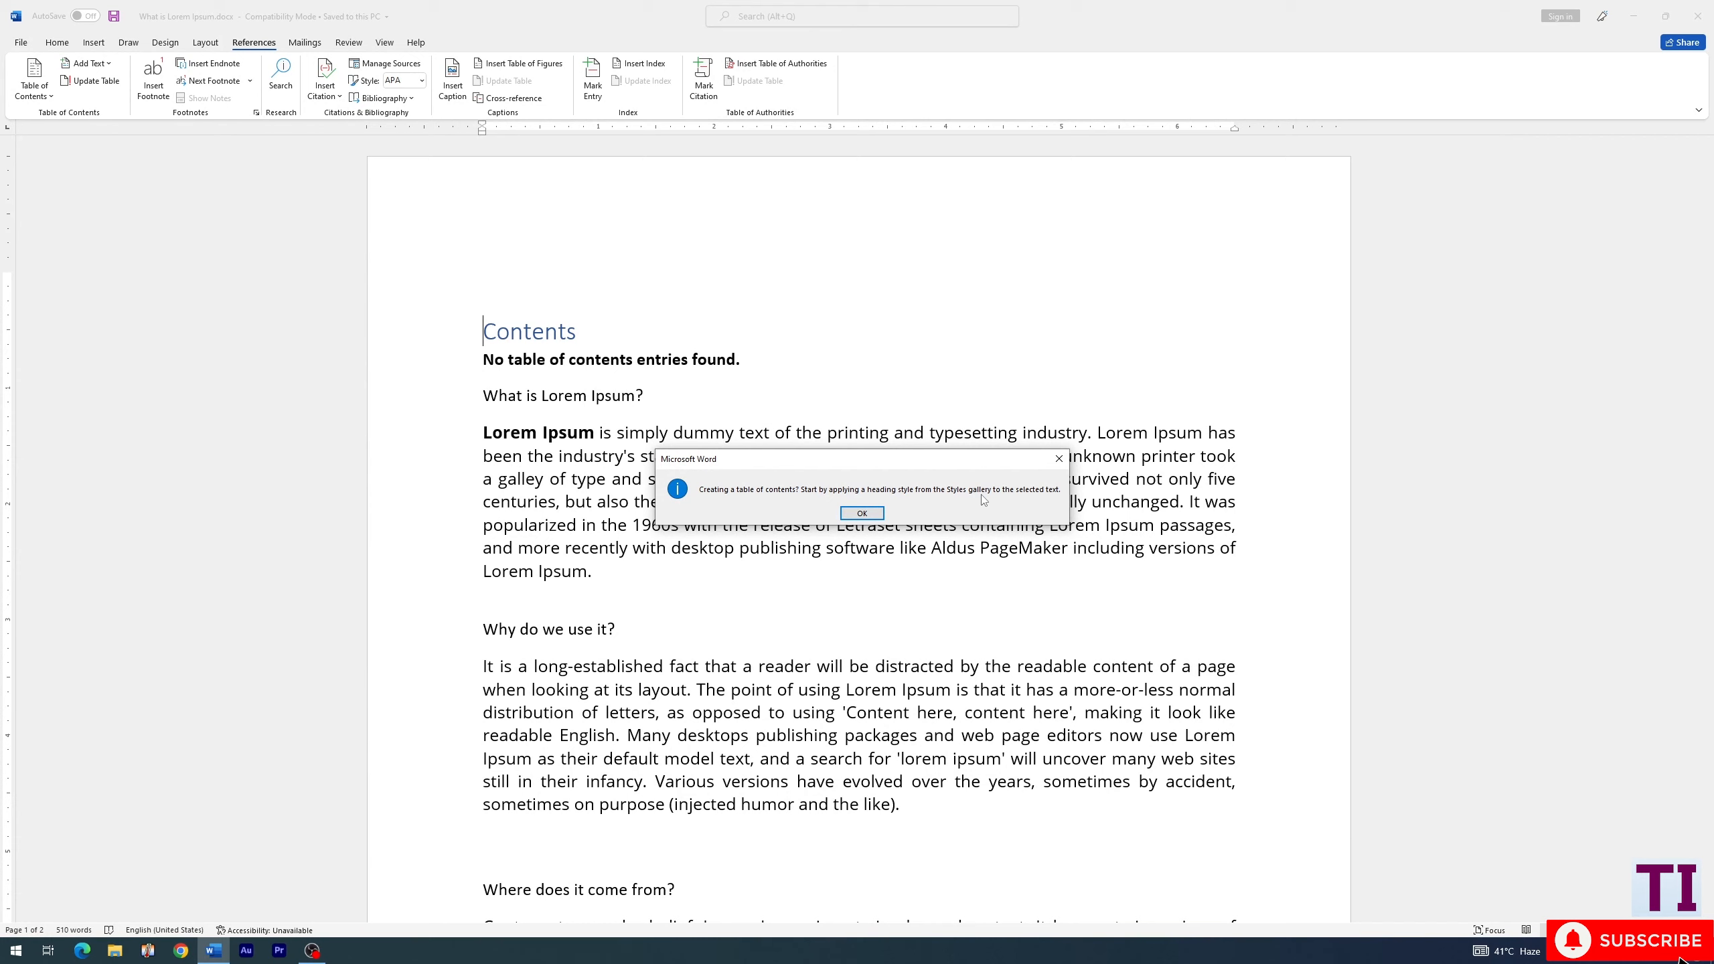
pyautogui.click(863, 514)
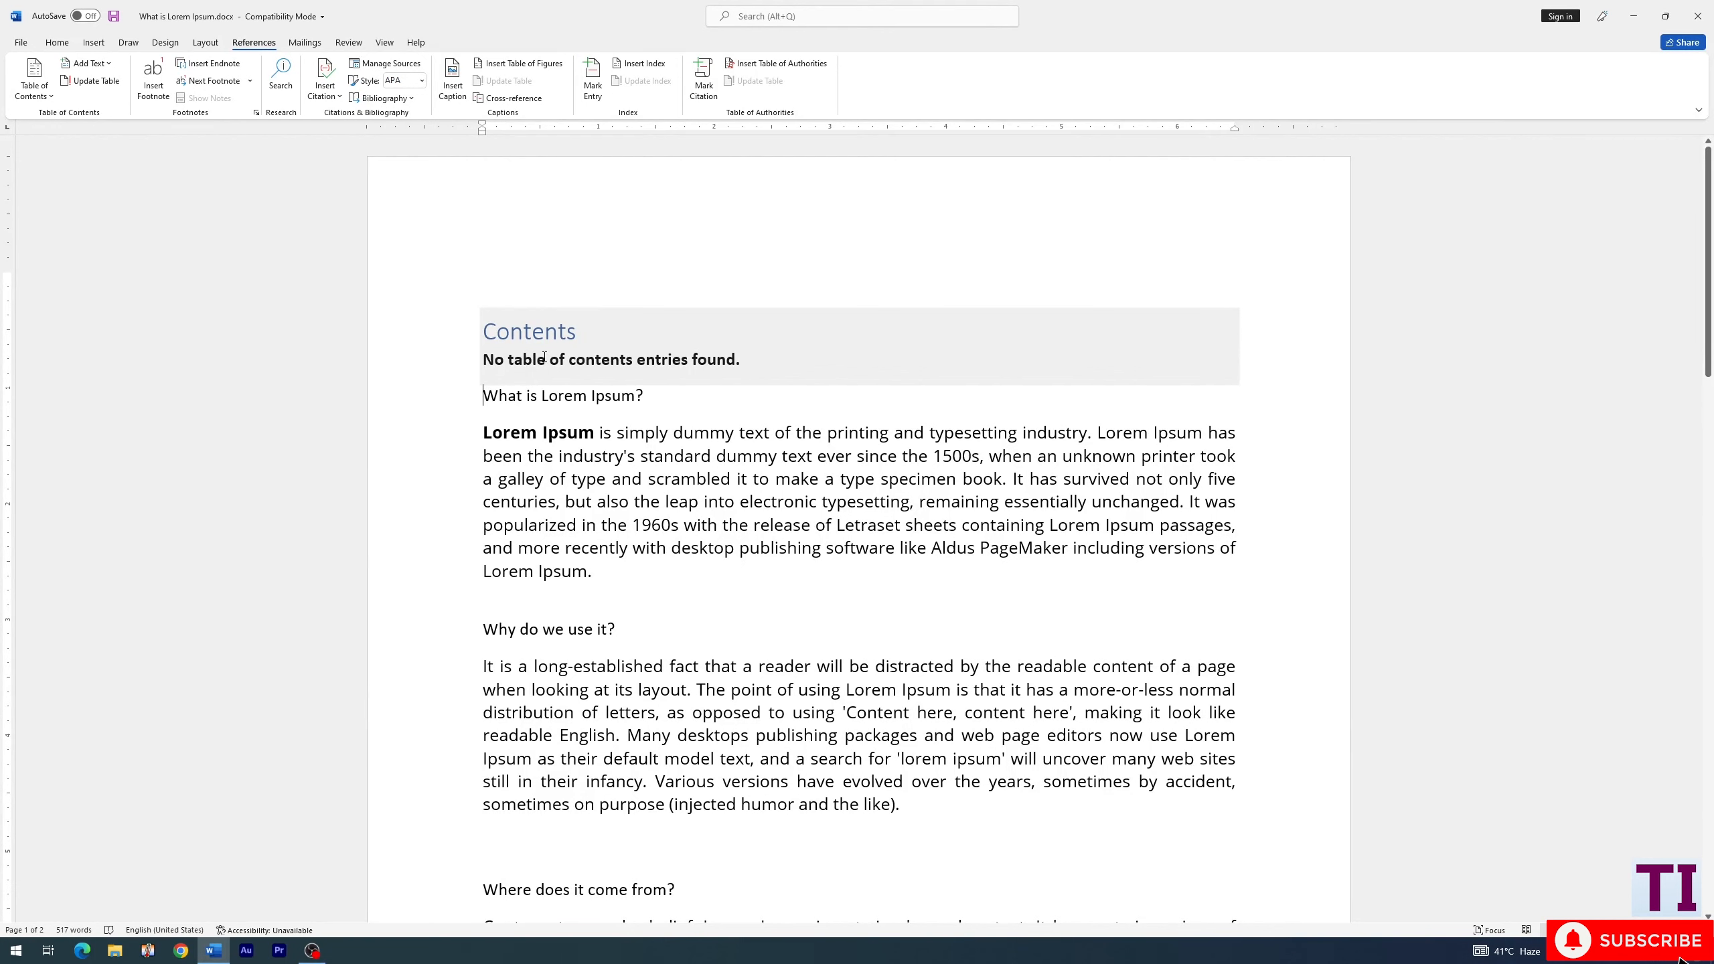
# - Apply the Heading 1 style to the "What is Lorem Ipsum?" and "Why do we use it?" titles
pyautogui.click(63, 46)
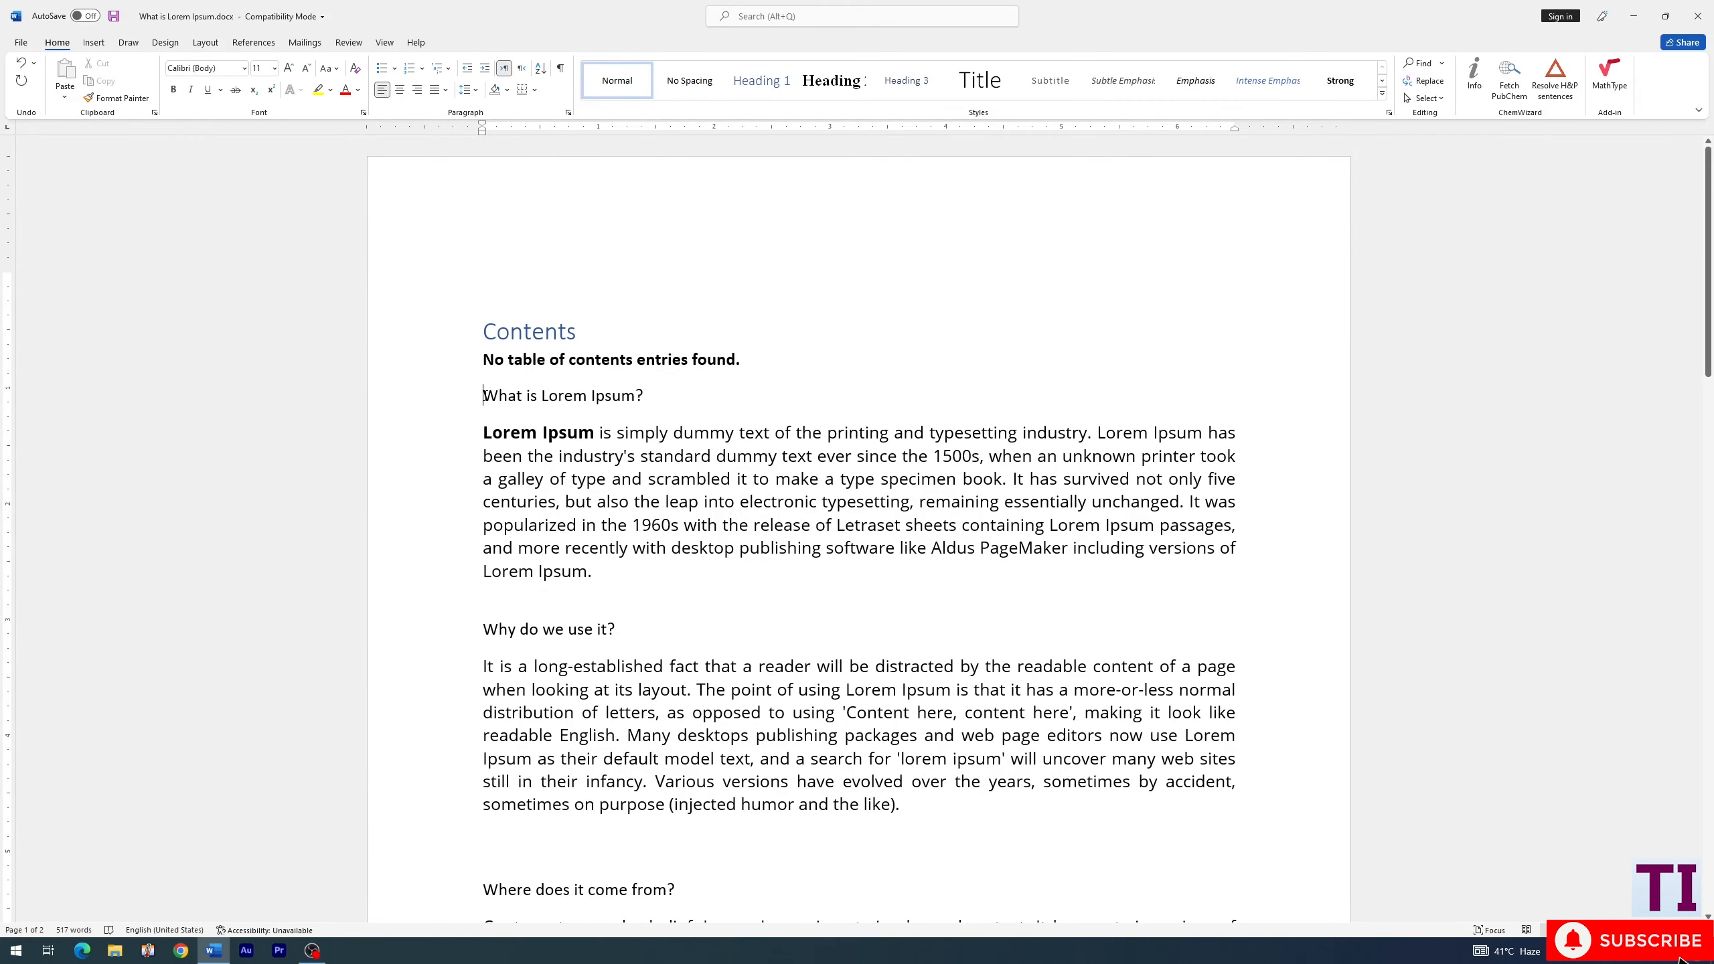
pyautogui.click(759, 86)
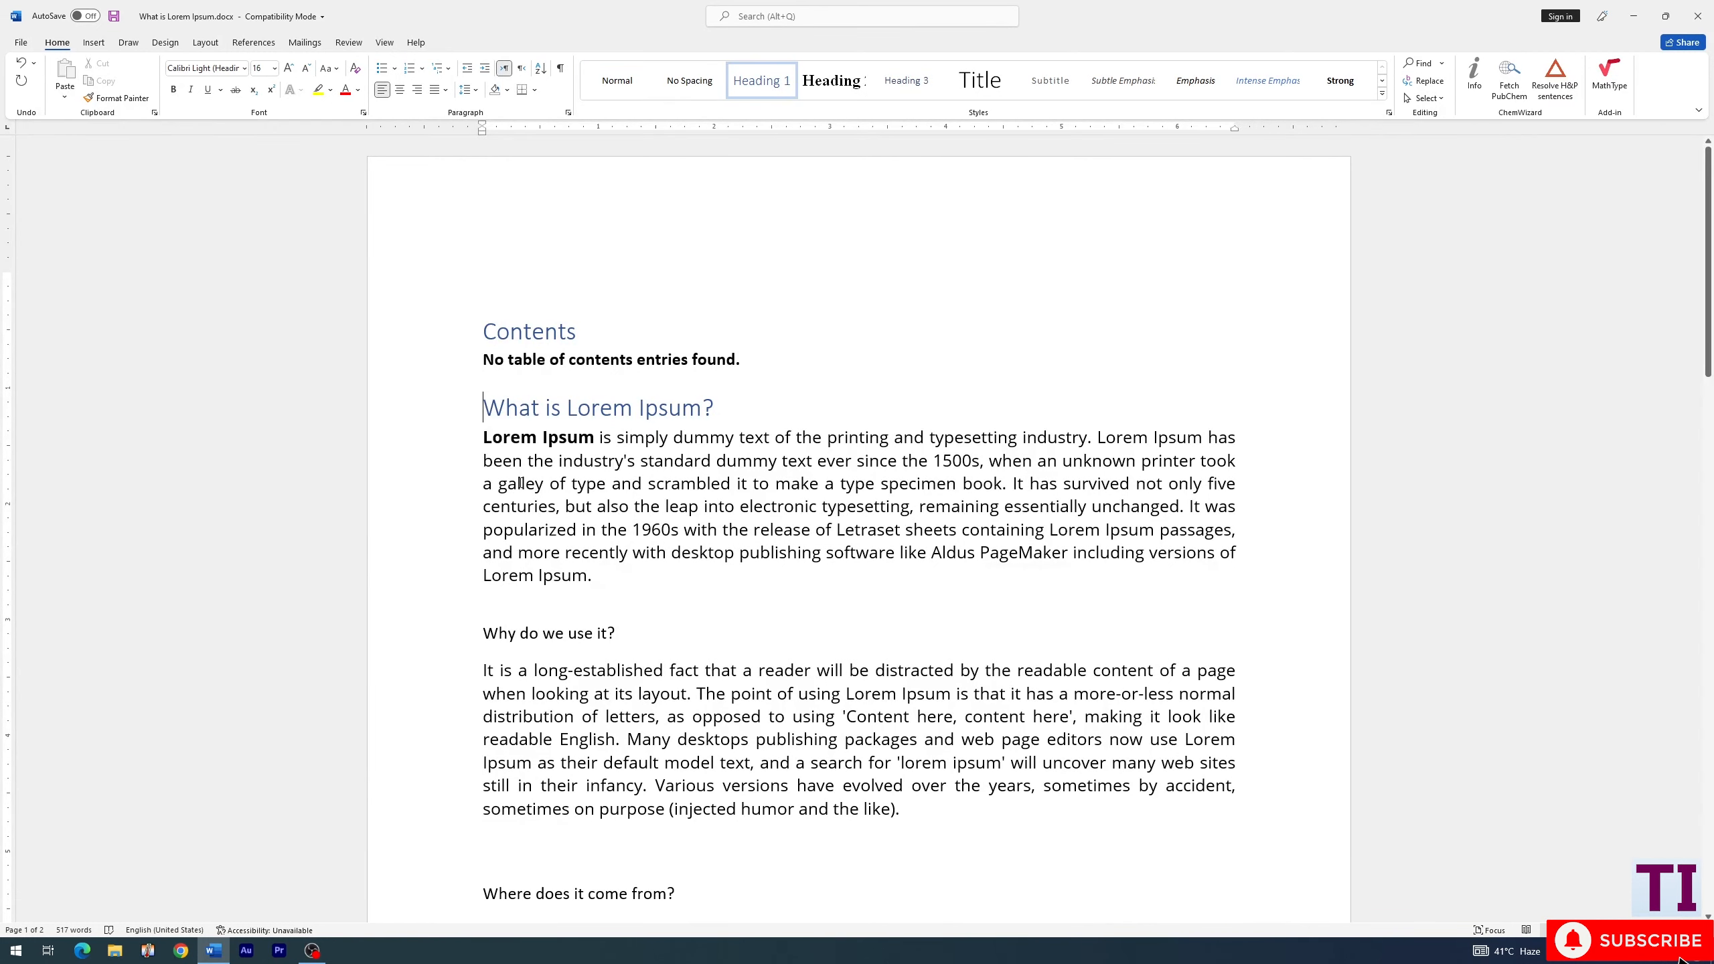
pyautogui.click(483, 632)
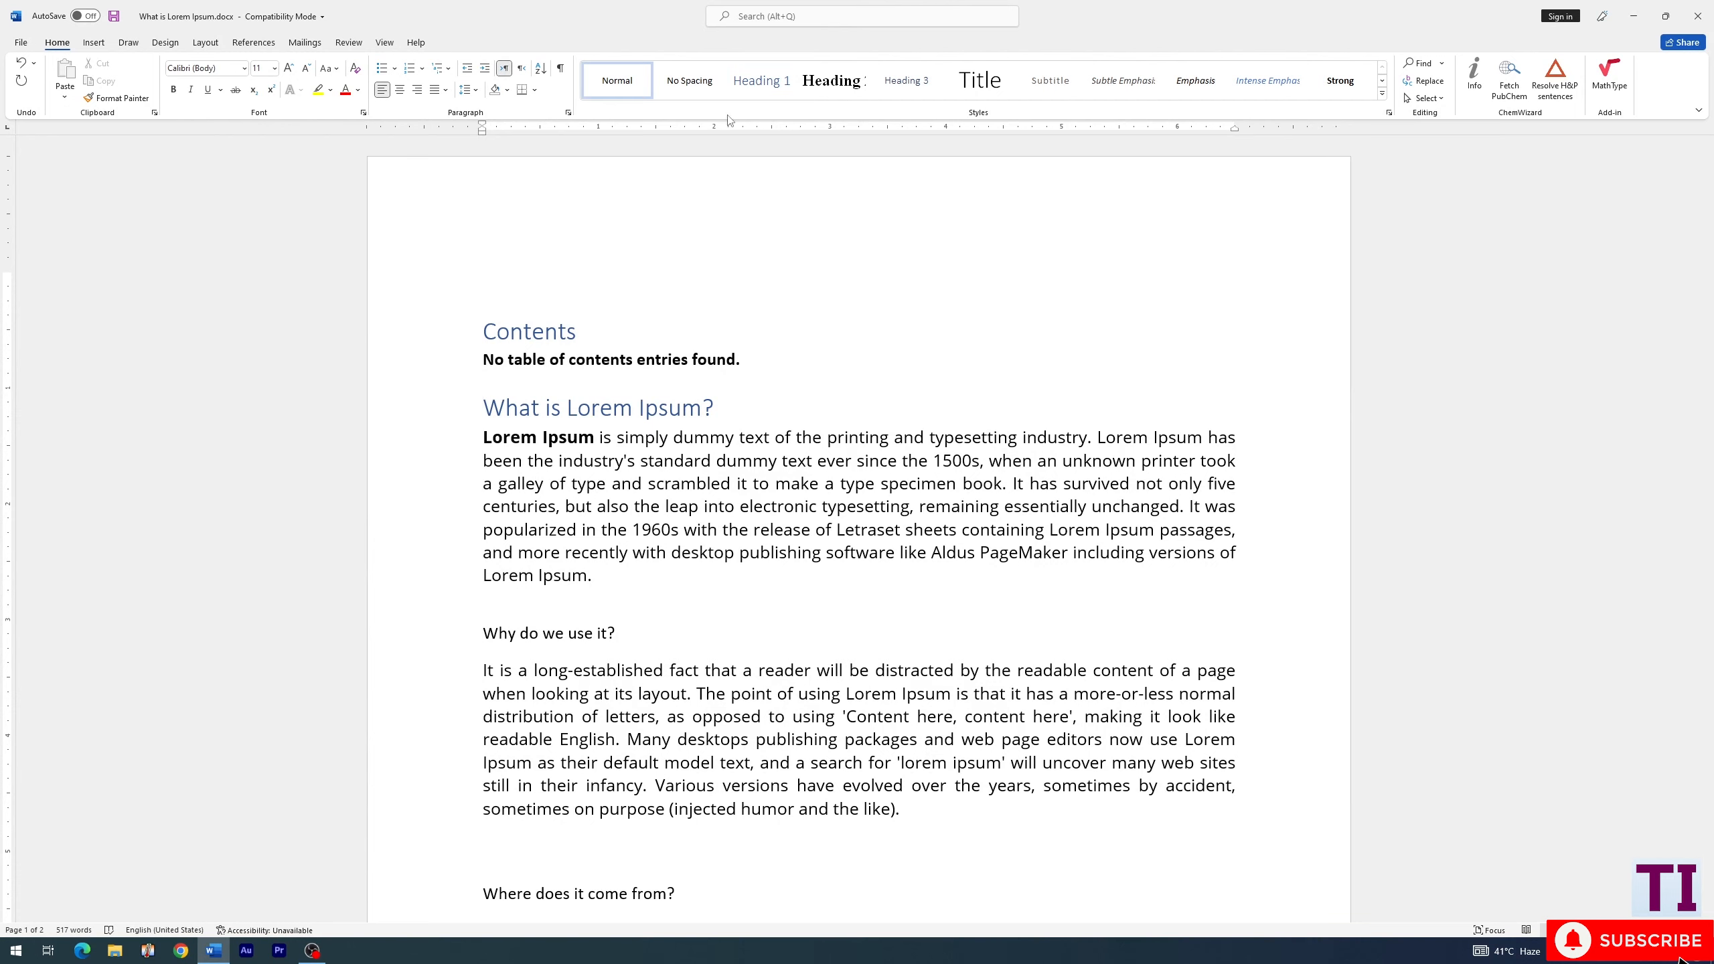
pyautogui.click(771, 86)
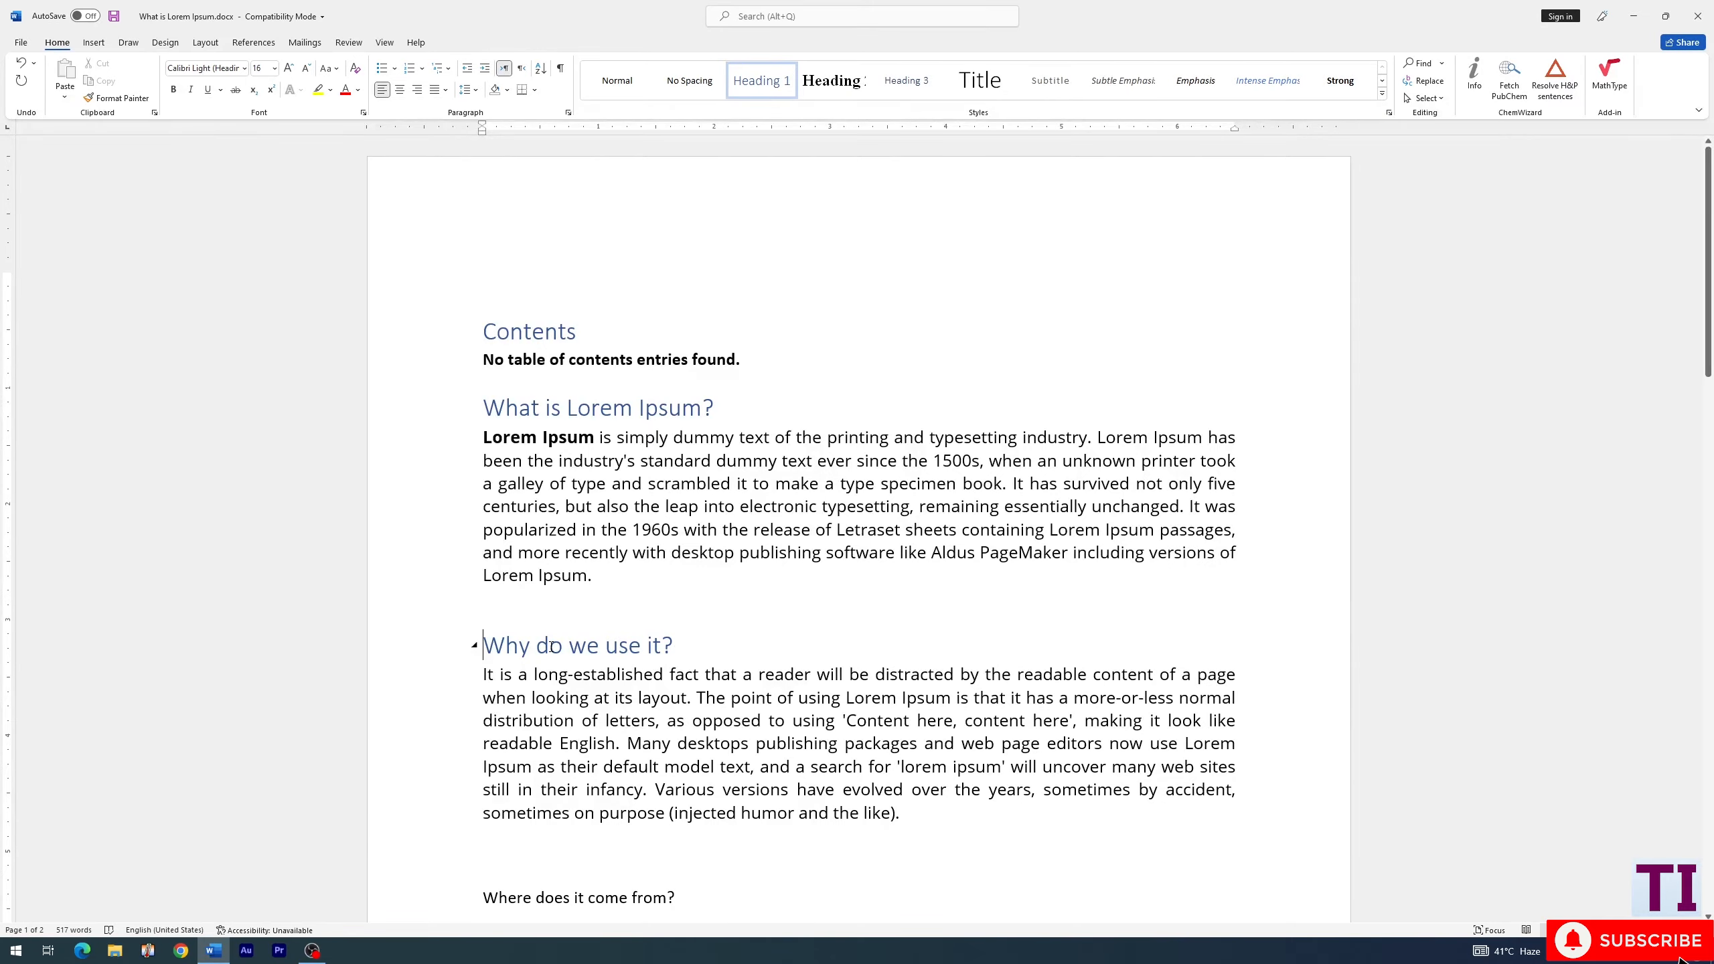
# - Apply the Heading 2 style to the "Where can I get some?" title on the second page
pyautogui.scroll(-4, 550, 646)
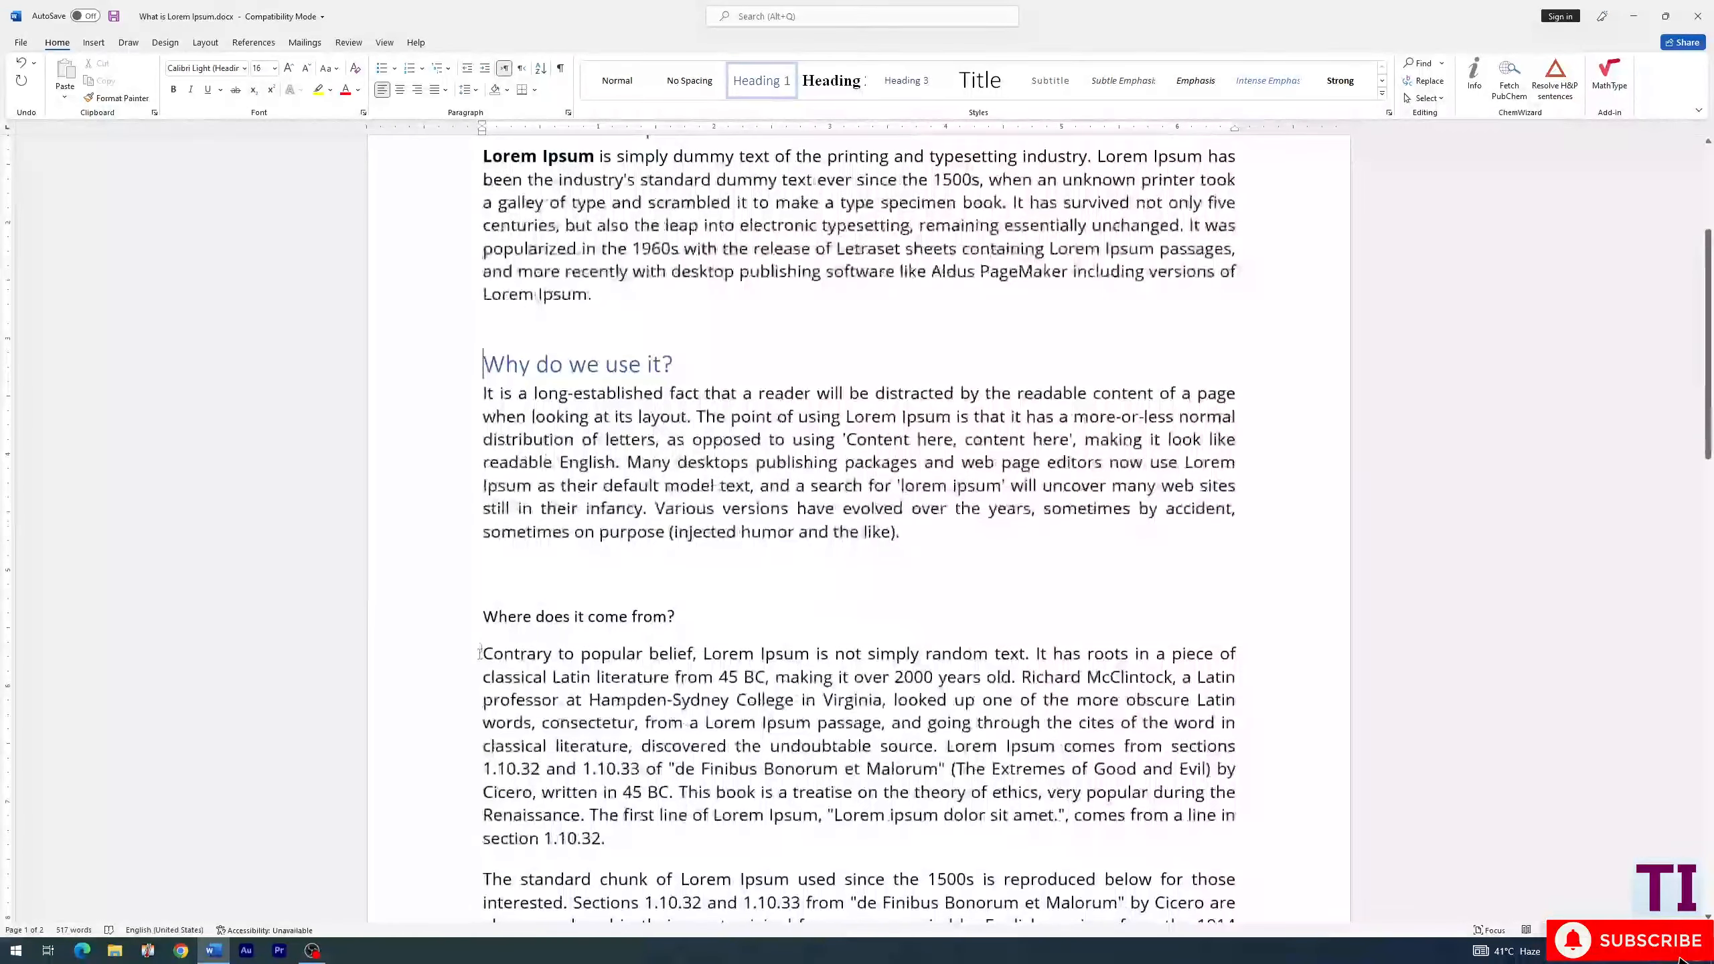
pyautogui.scroll(-10, 487, 626)
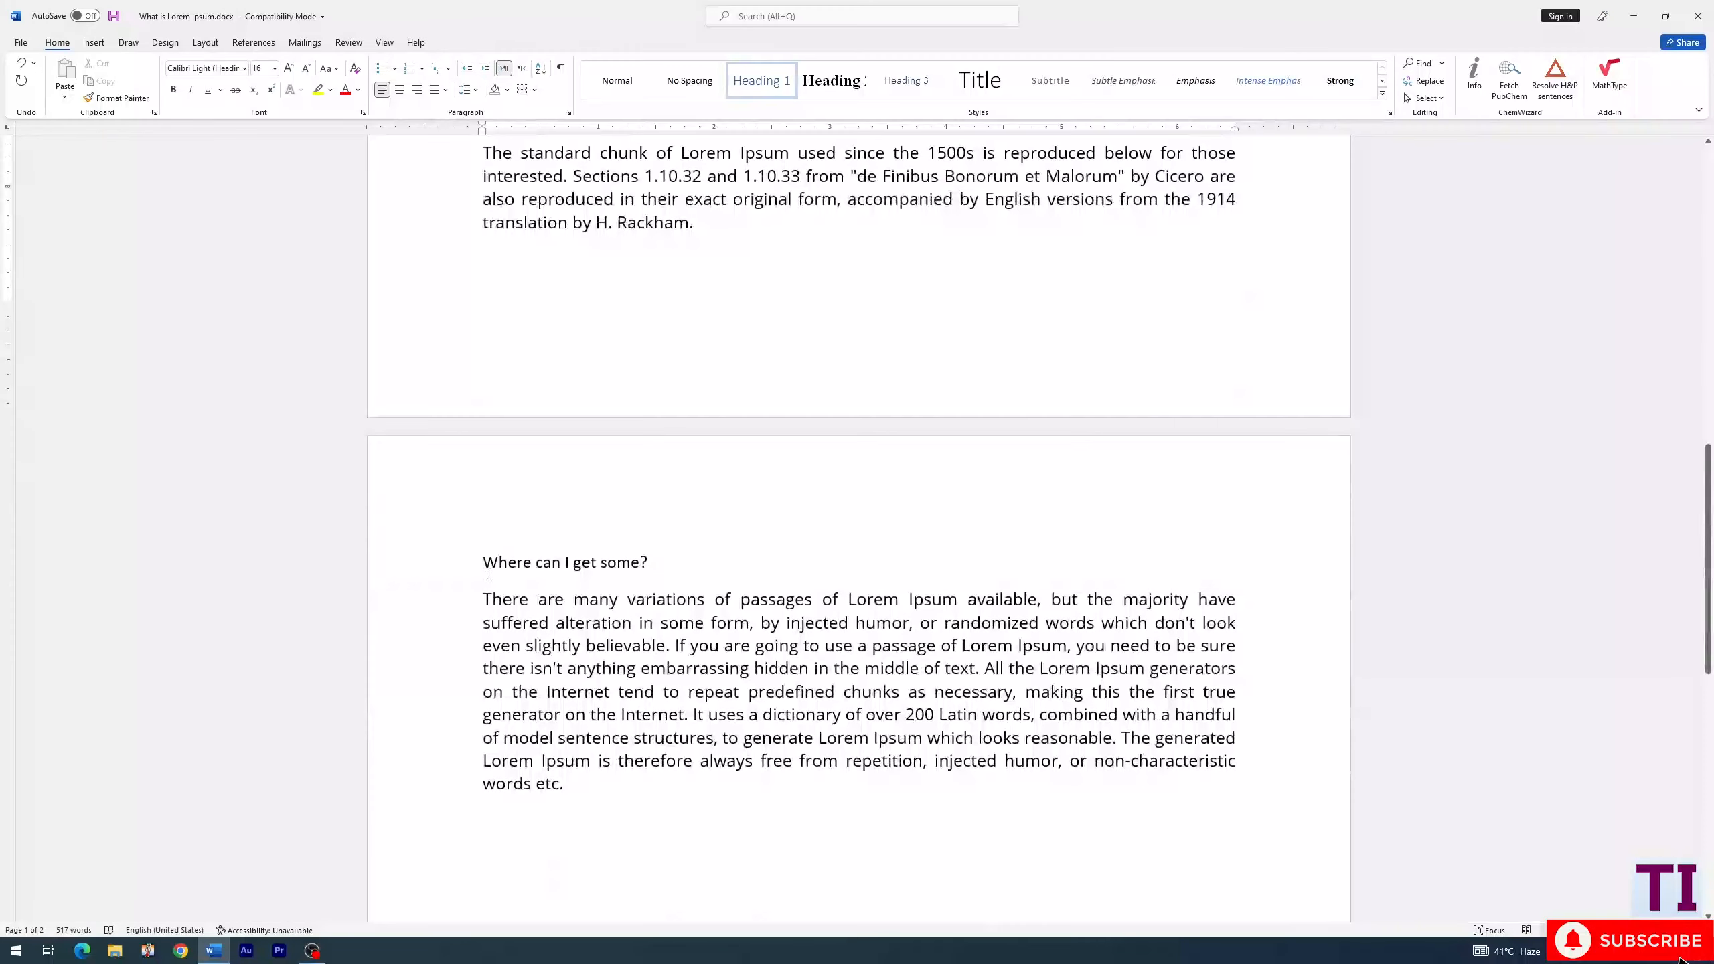
pyautogui.click(480, 566)
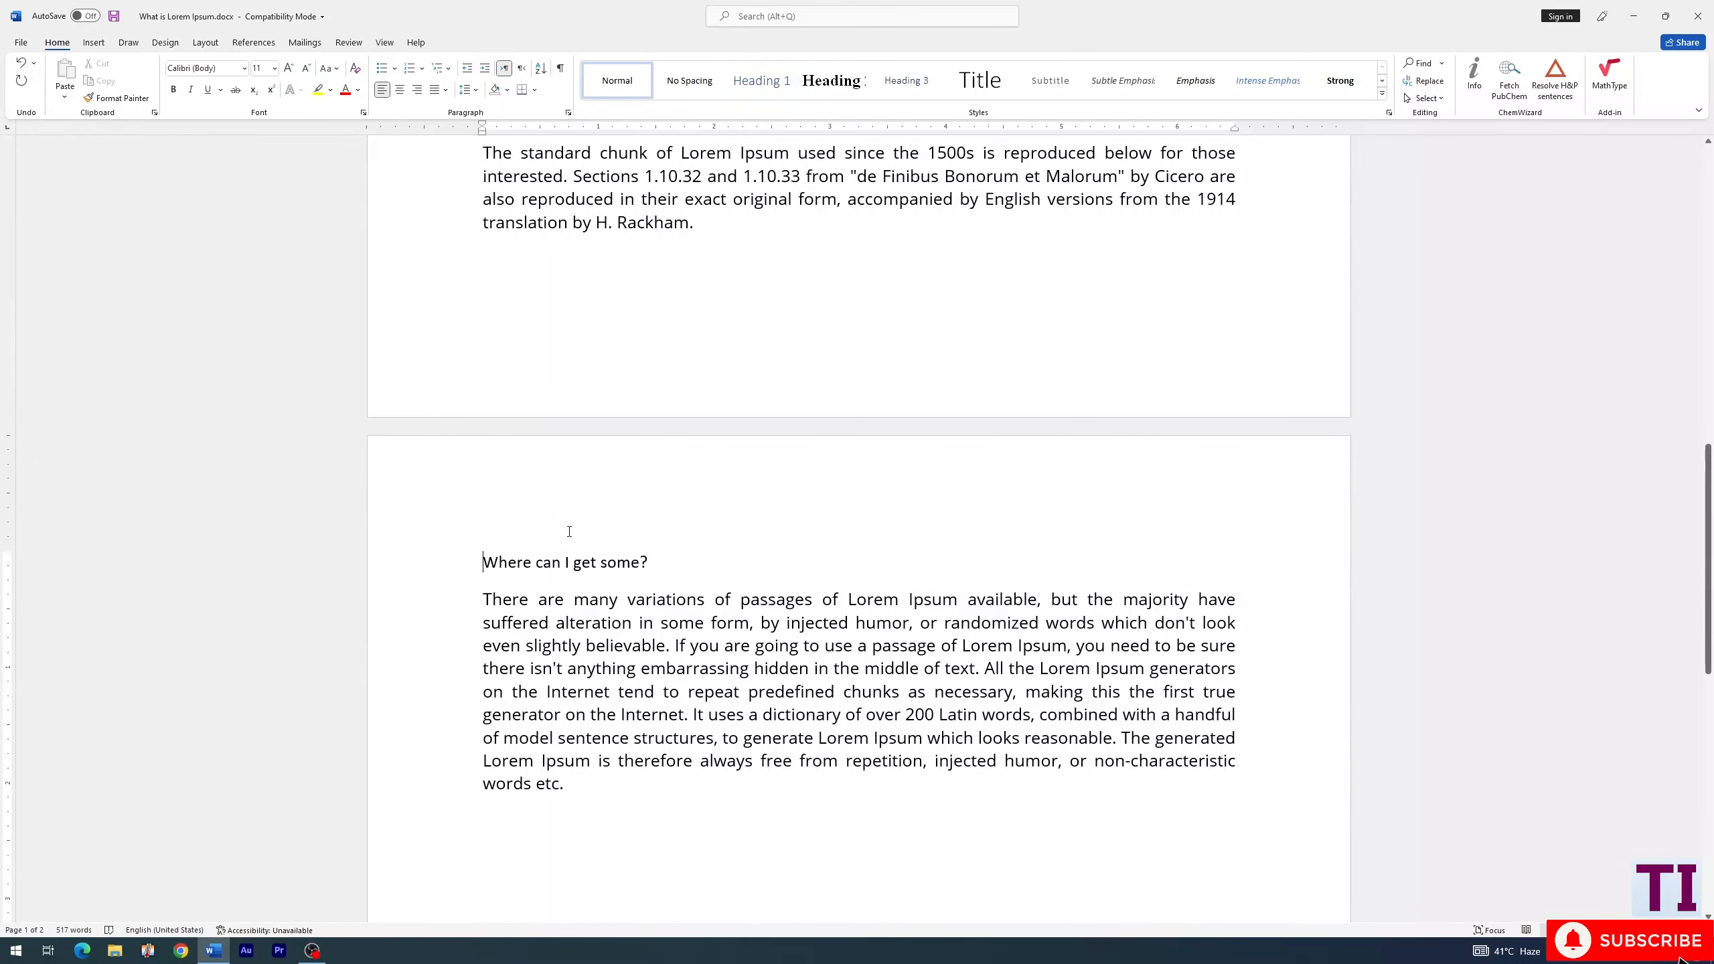
pyautogui.click(822, 99)
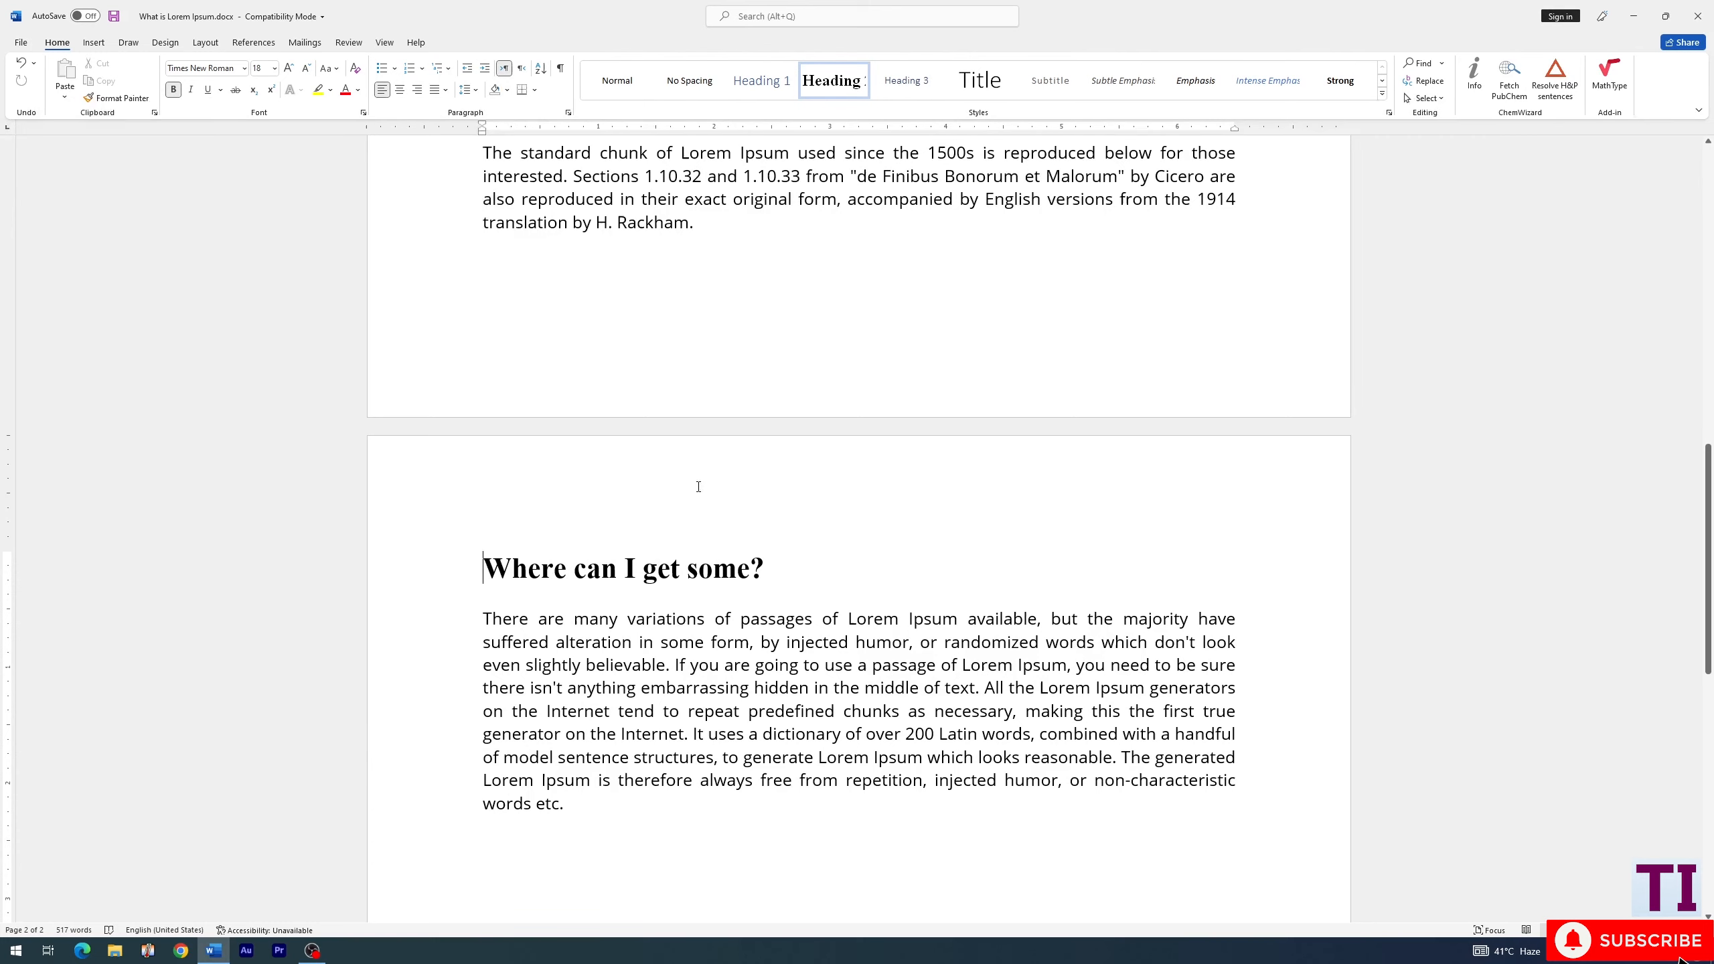
pyautogui.click(909, 80)
# - Open the Heading 1 style for modification and set its font color to Black, Text 1
pyautogui.scroll(12, 590, 562)
pyautogui.click(484, 407)
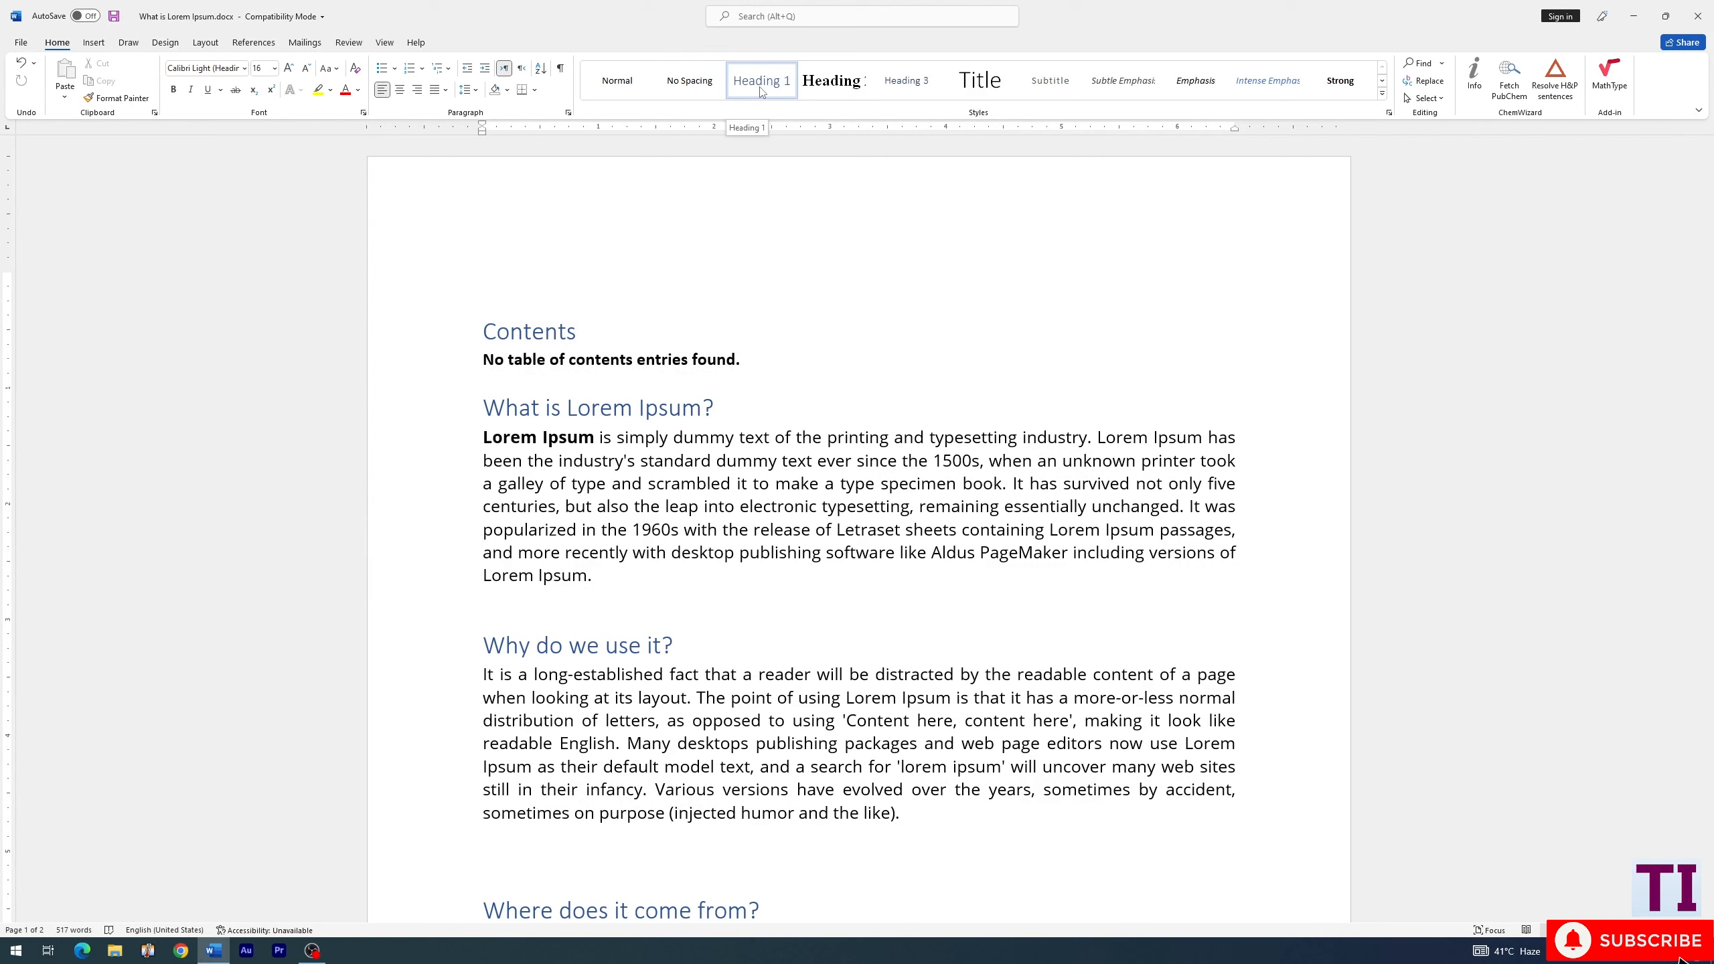
pyautogui.rightClick(761, 92)
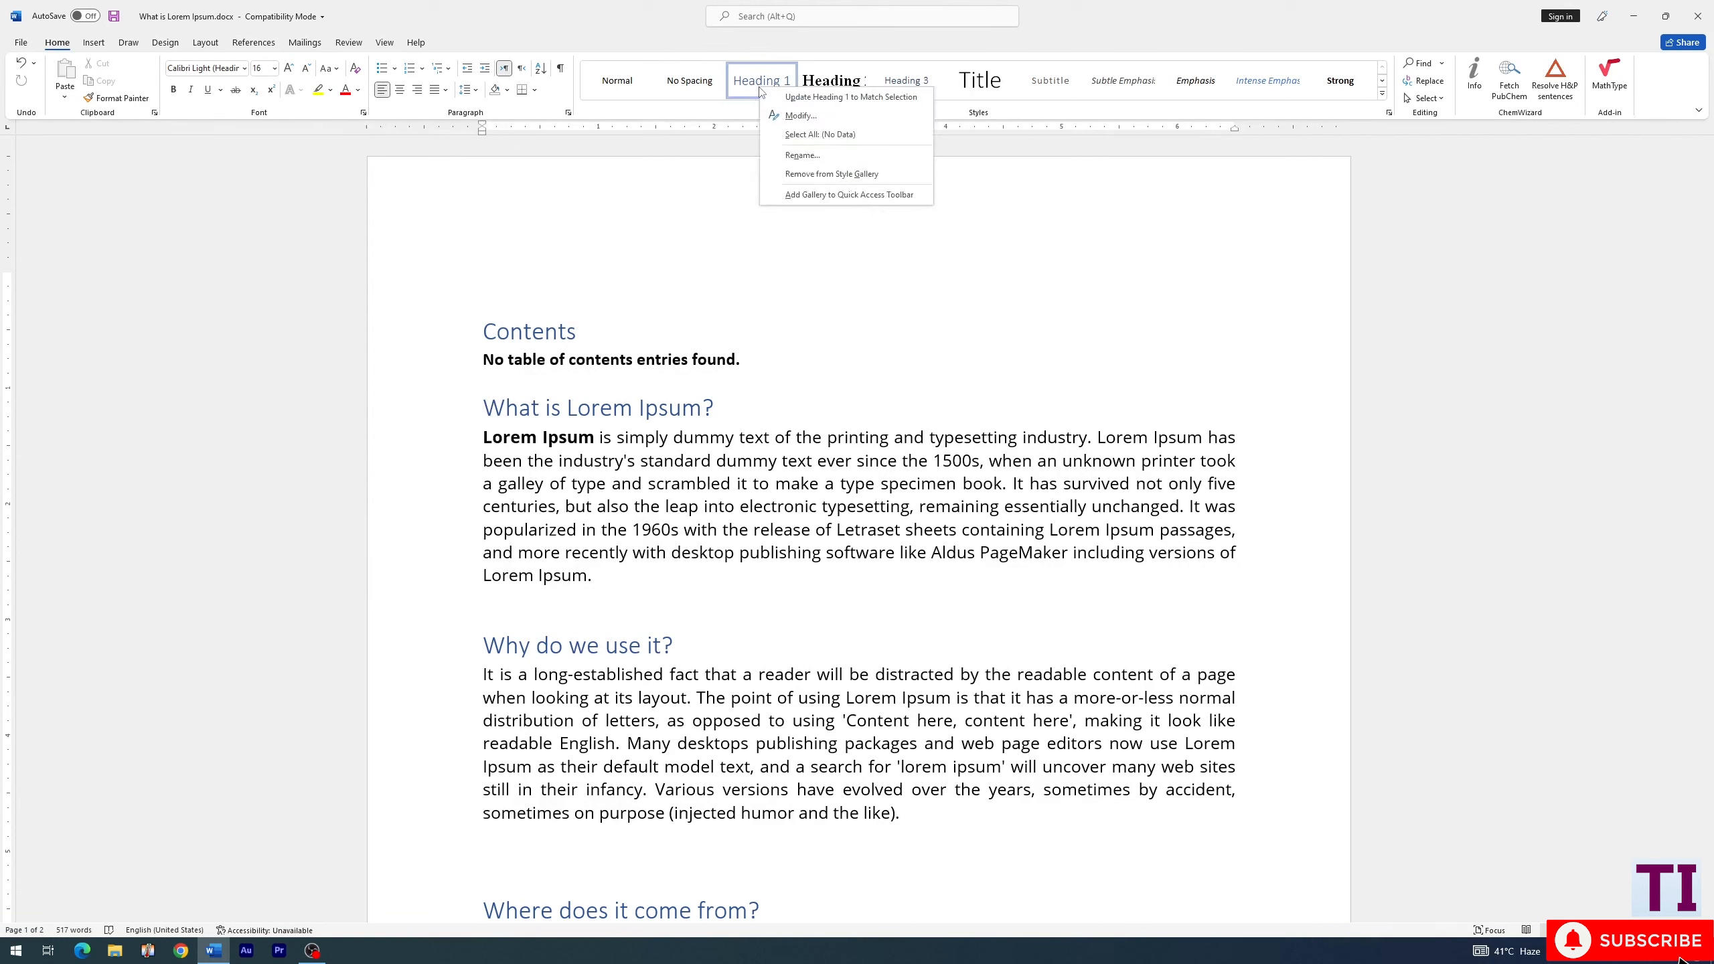
pyautogui.click(798, 115)
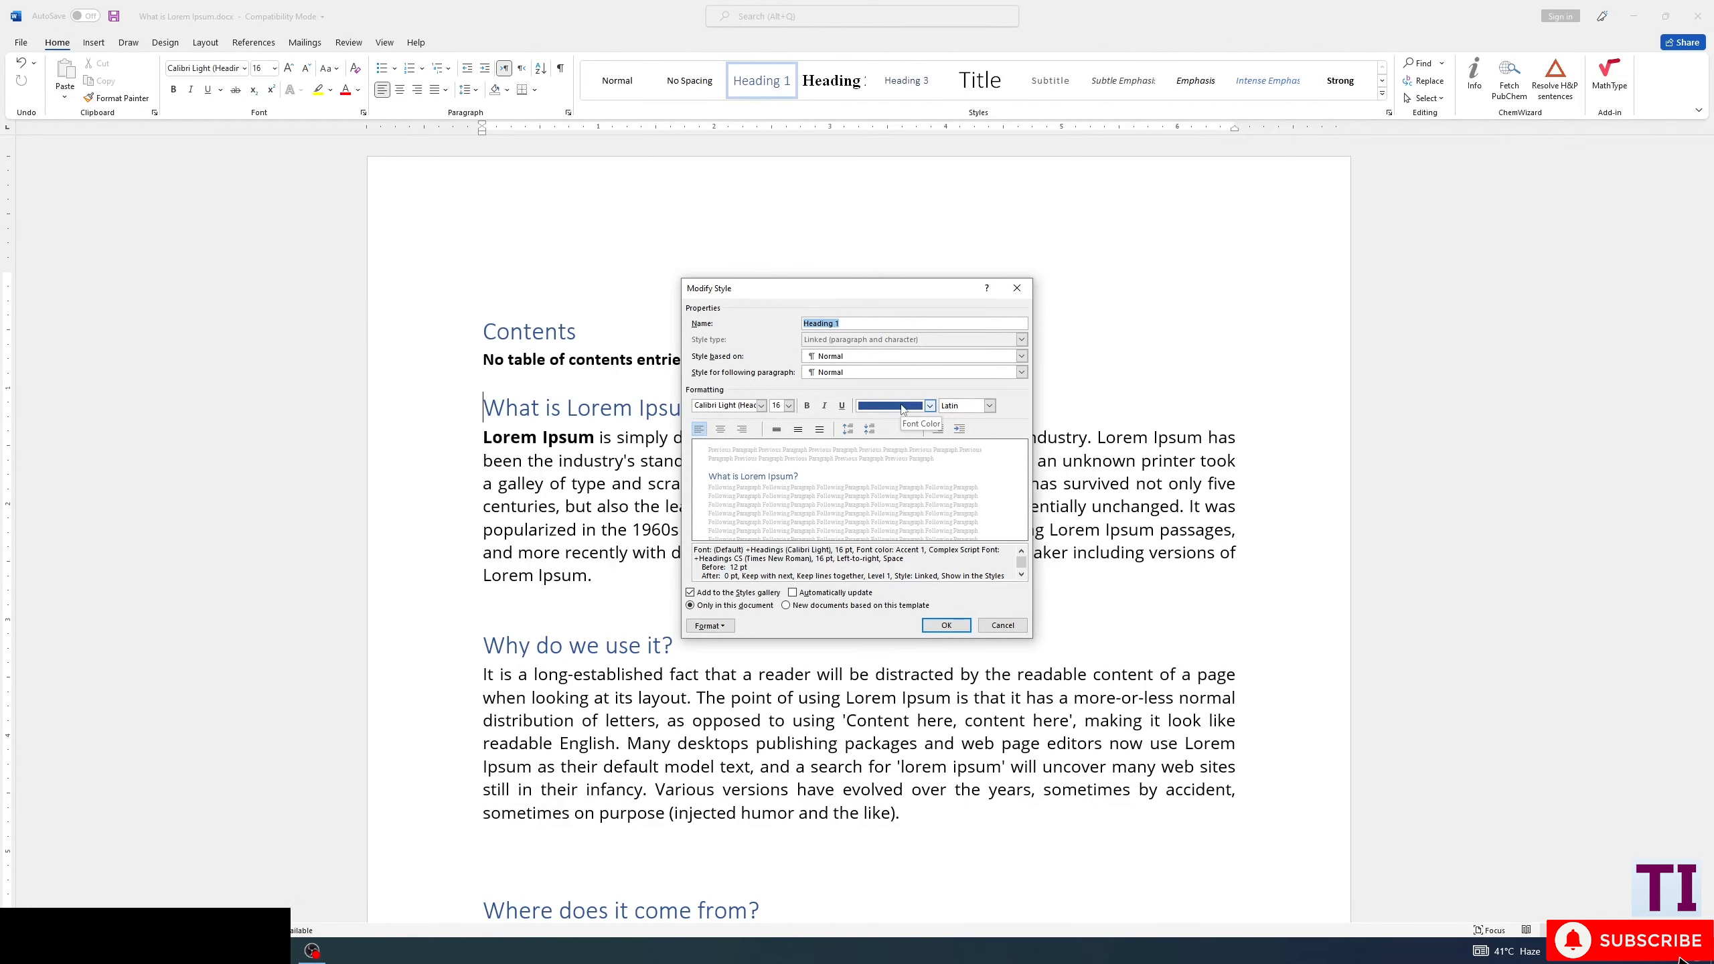
pyautogui.click(902, 407)
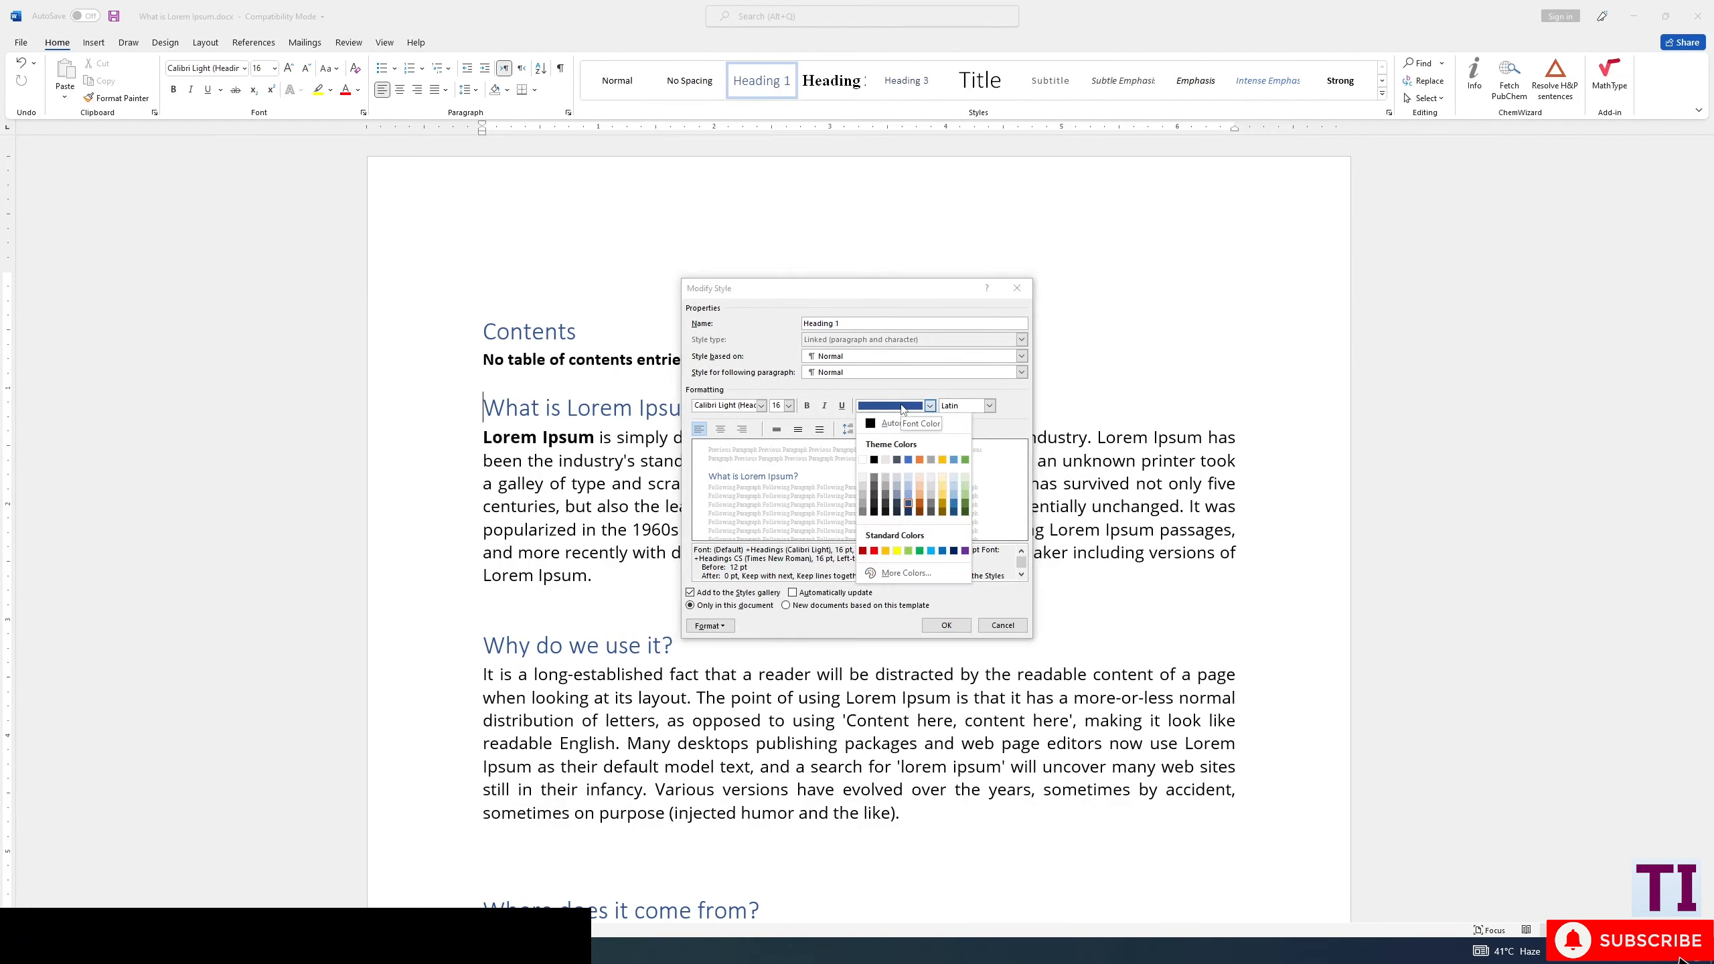
pyautogui.click(874, 461)
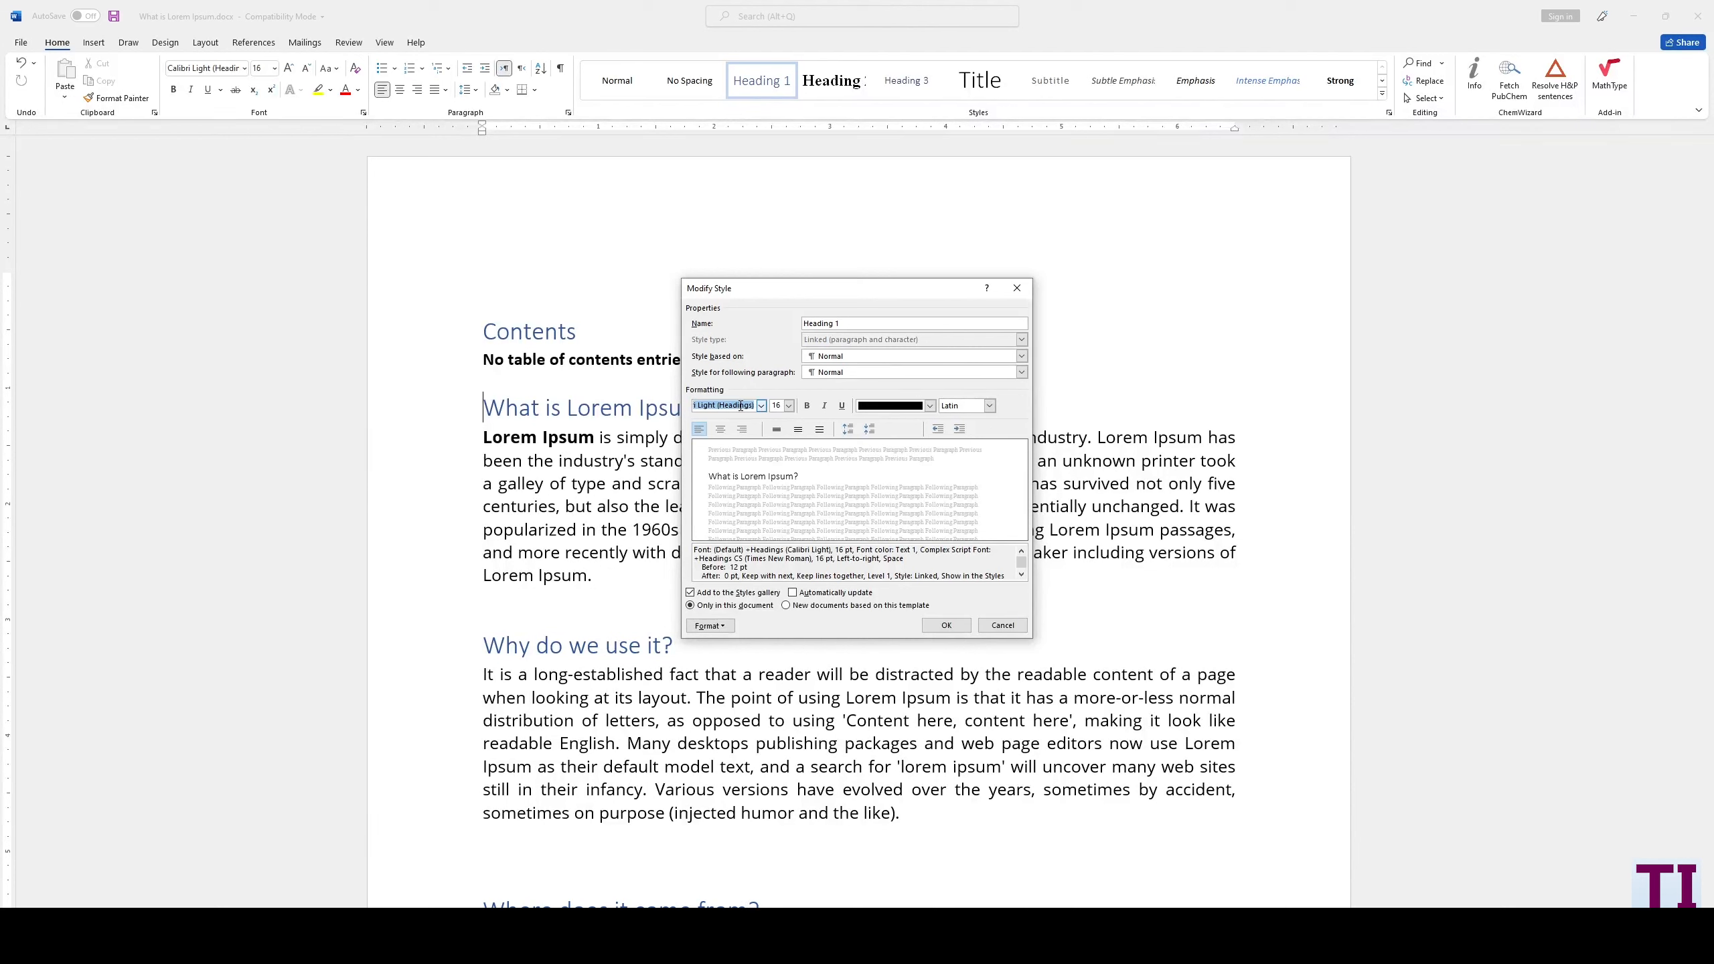
# - Set the Heading 1 style's font to Times New Roman, 16 pt, bold, and apply the style changes
pyautogui.write('Times New Romar')
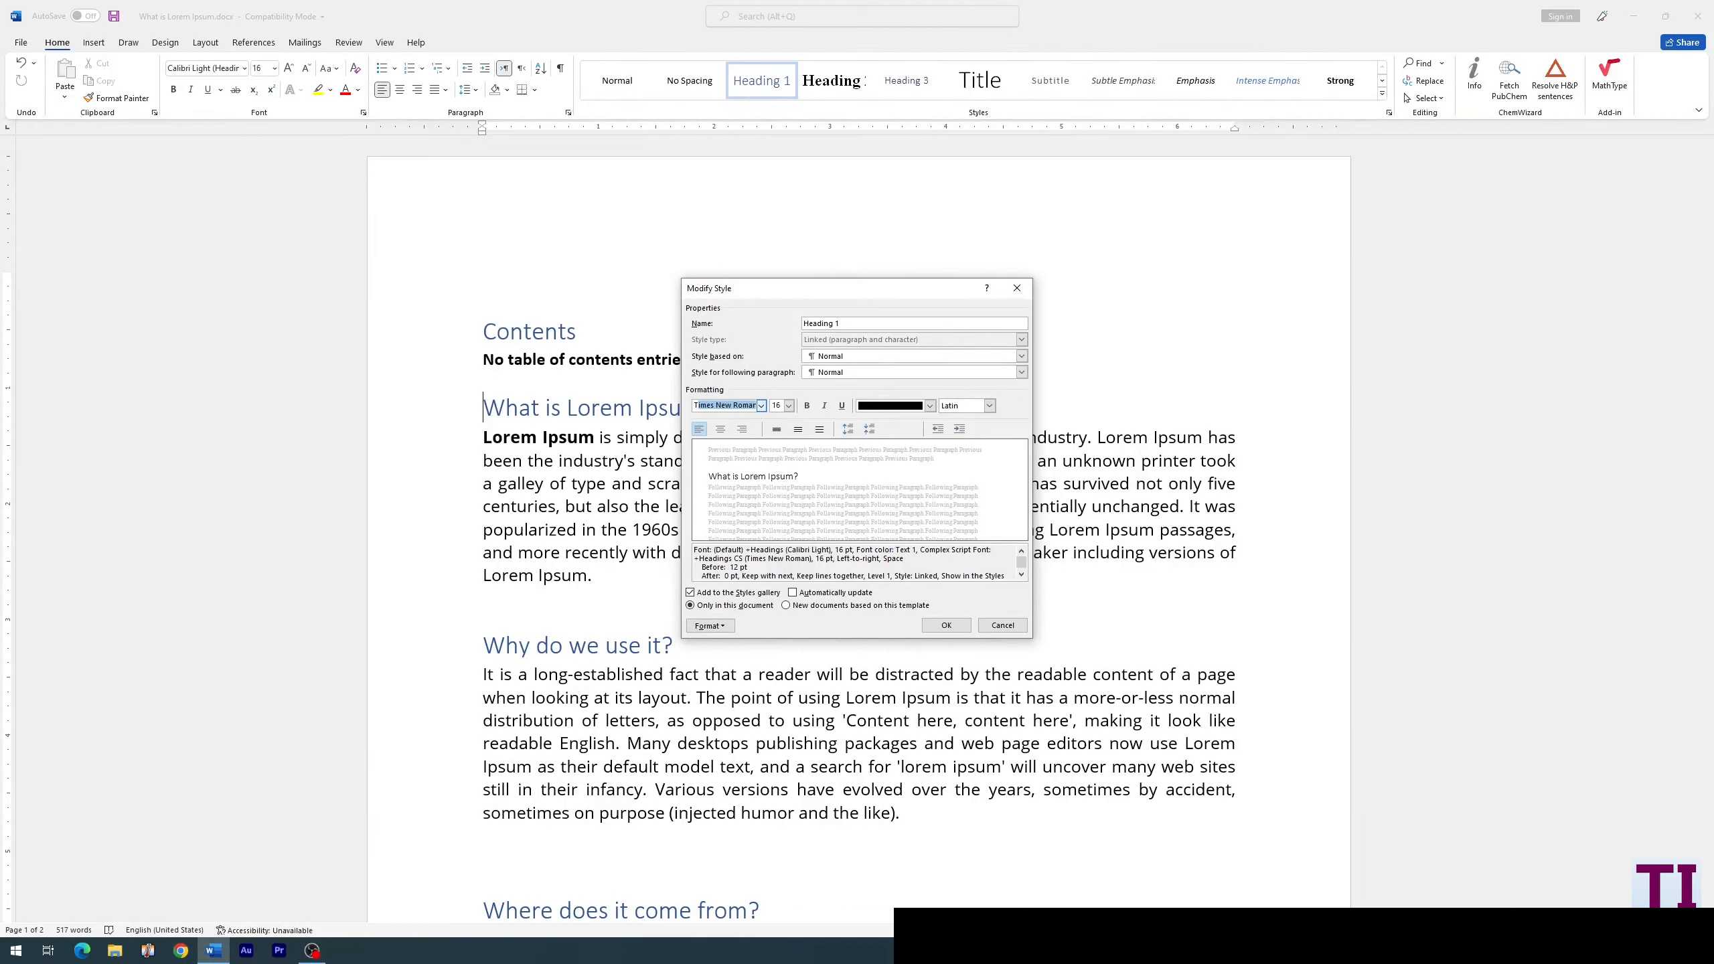
pyautogui.press('Return')
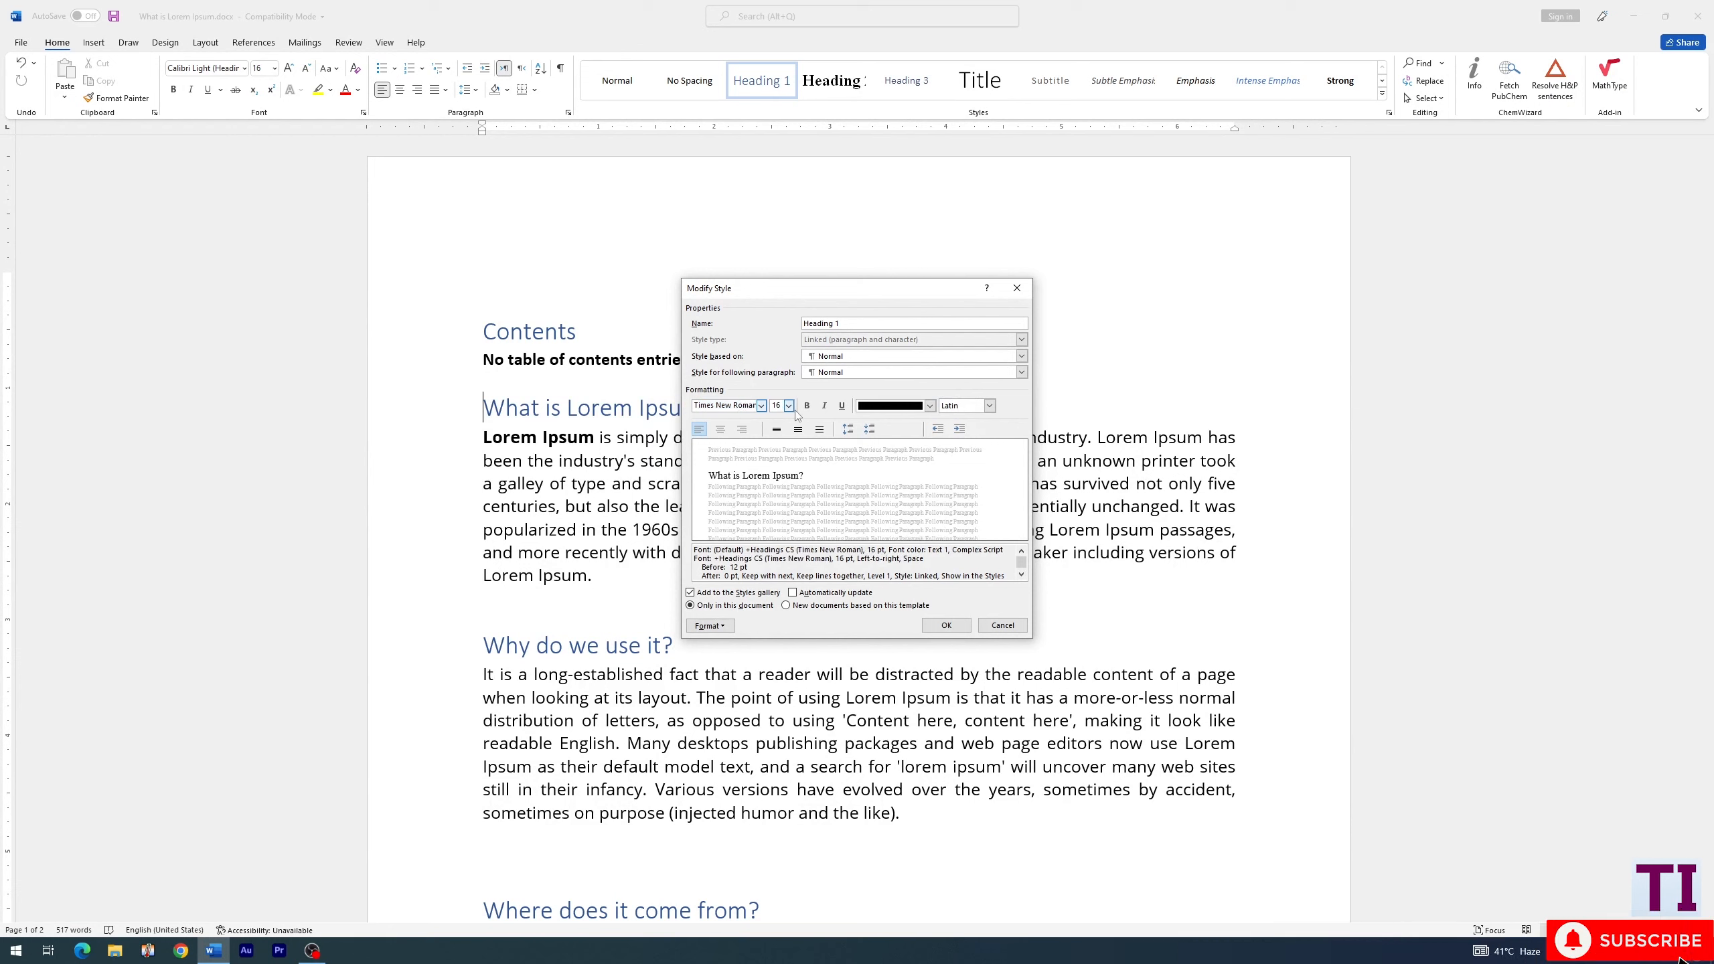
pyautogui.click(788, 406)
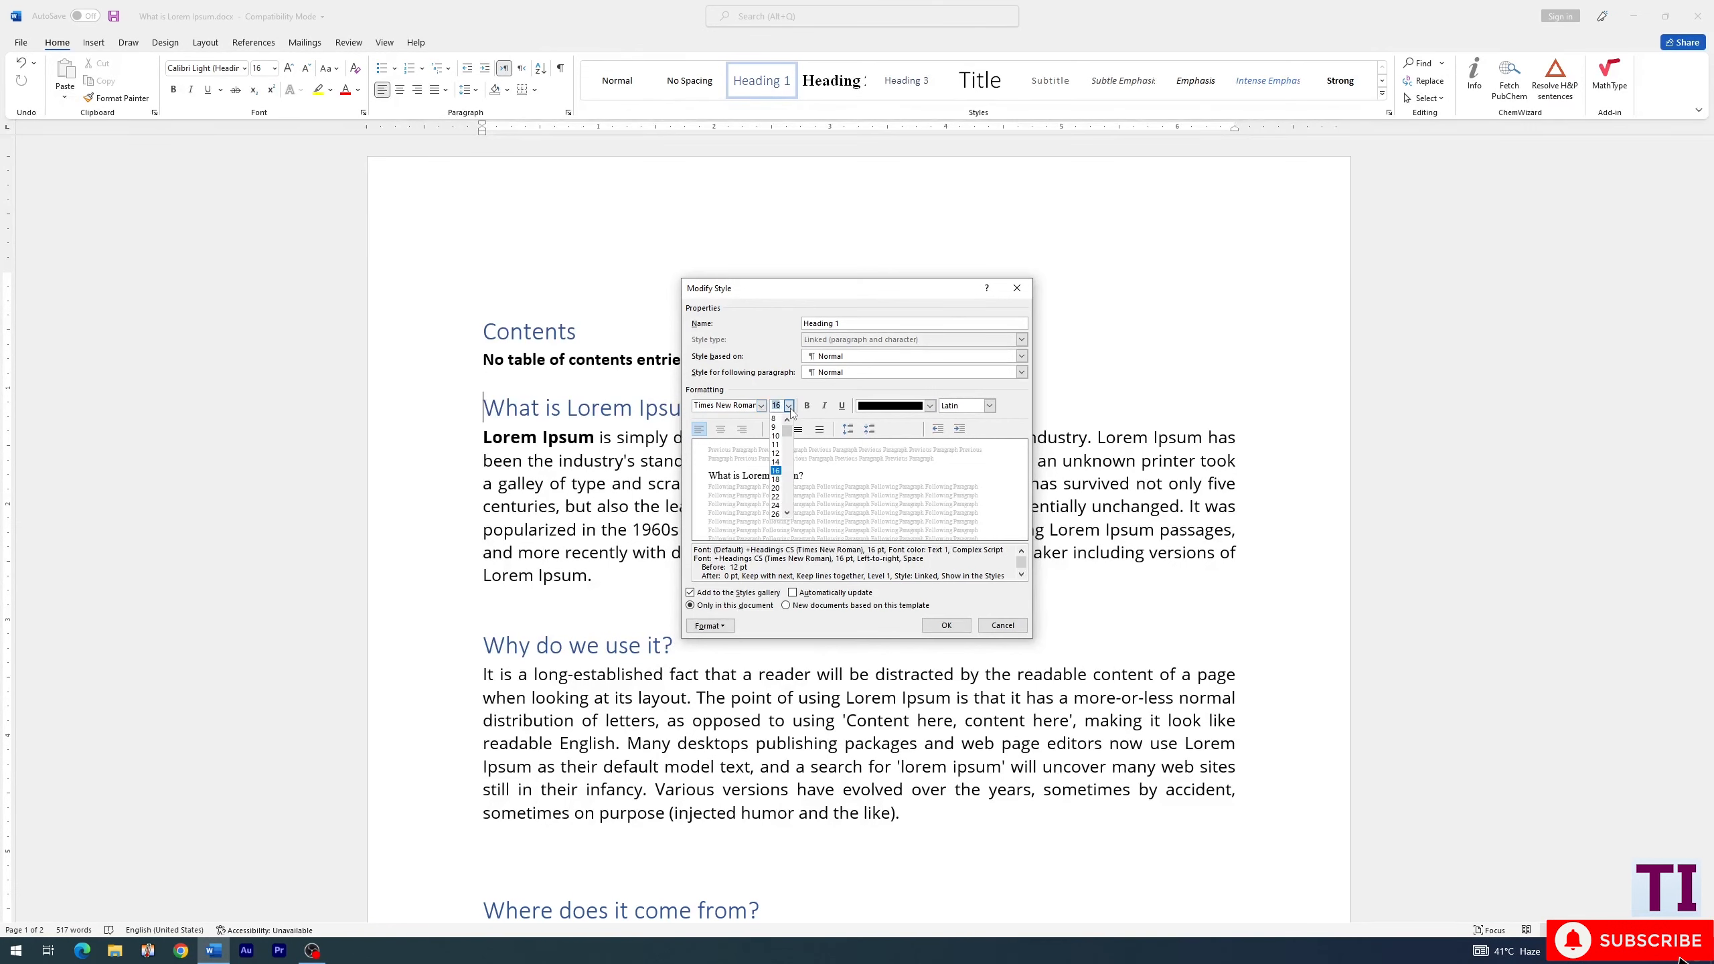
pyautogui.click(775, 470)
pyautogui.click(806, 405)
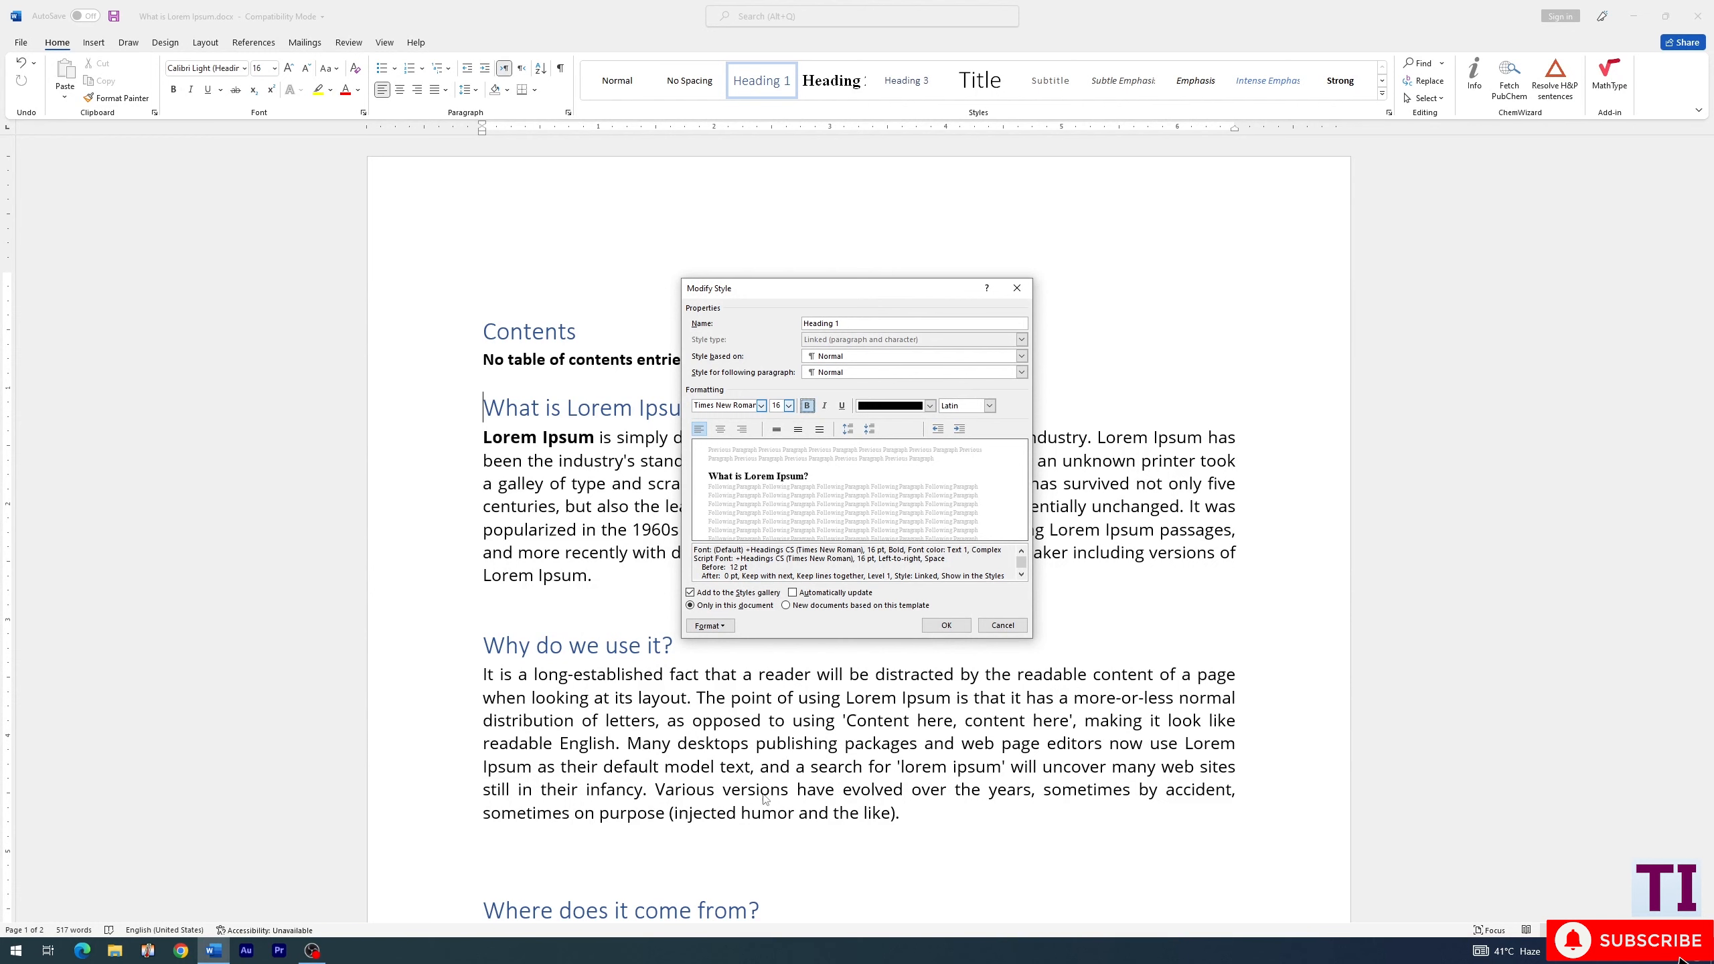
pyautogui.click(946, 626)
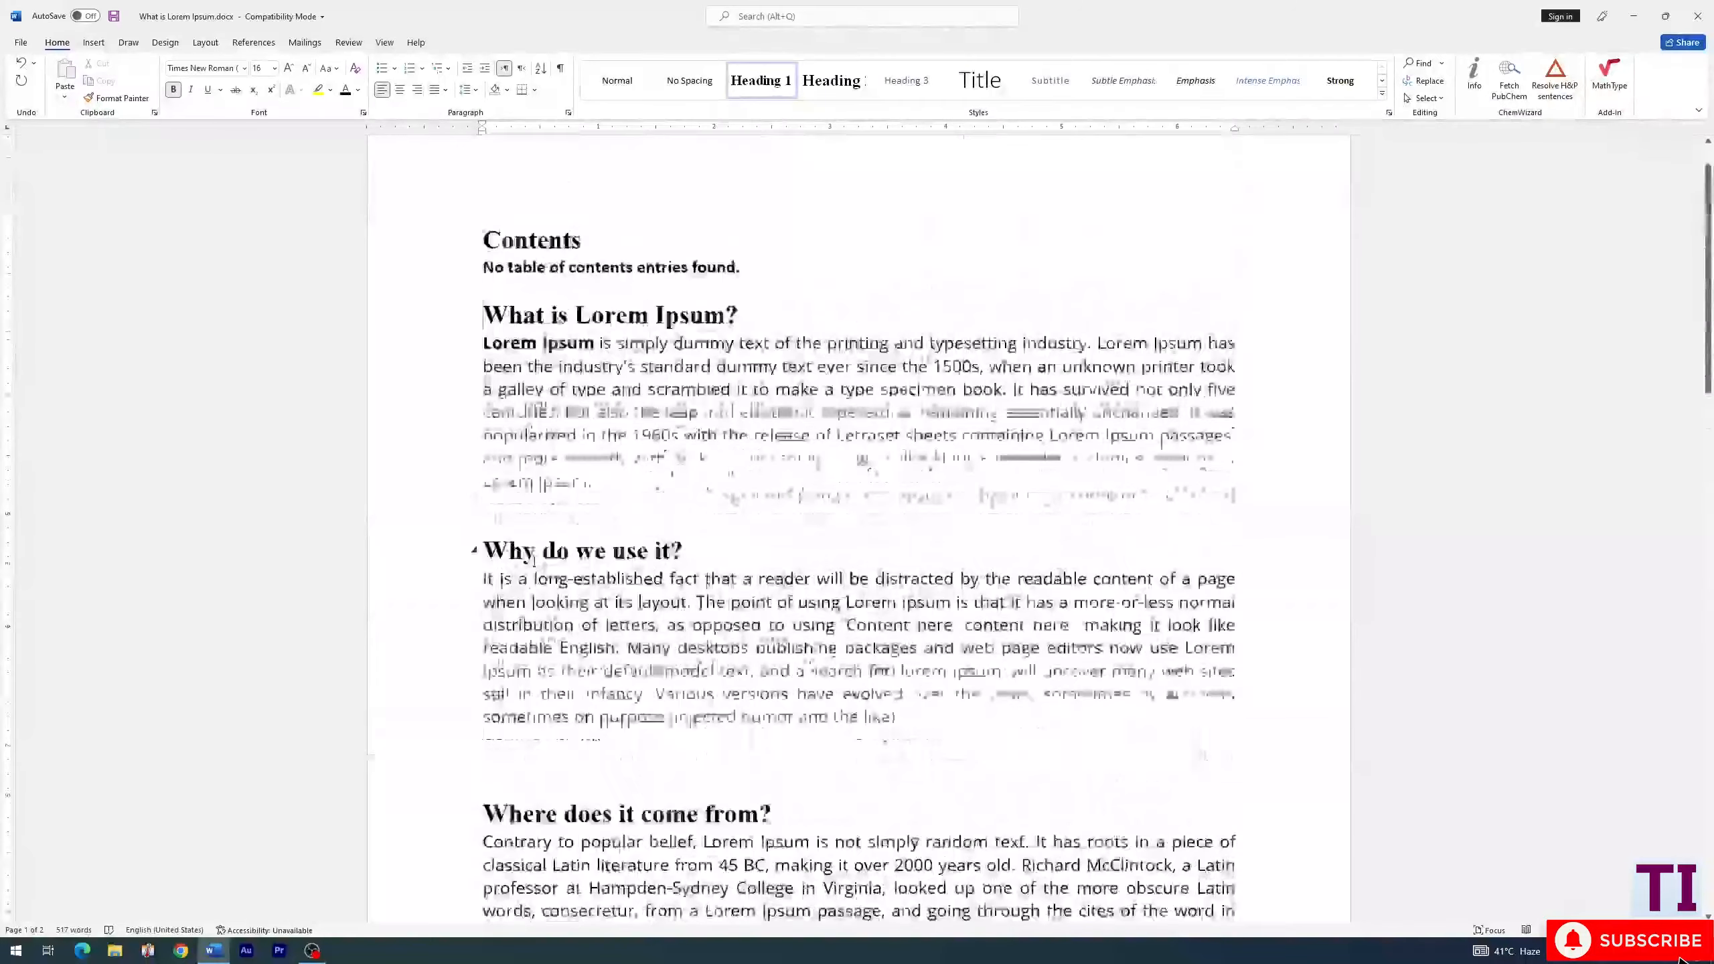
# - Update the table of contents from the styled headings
pyautogui.click(540, 326)
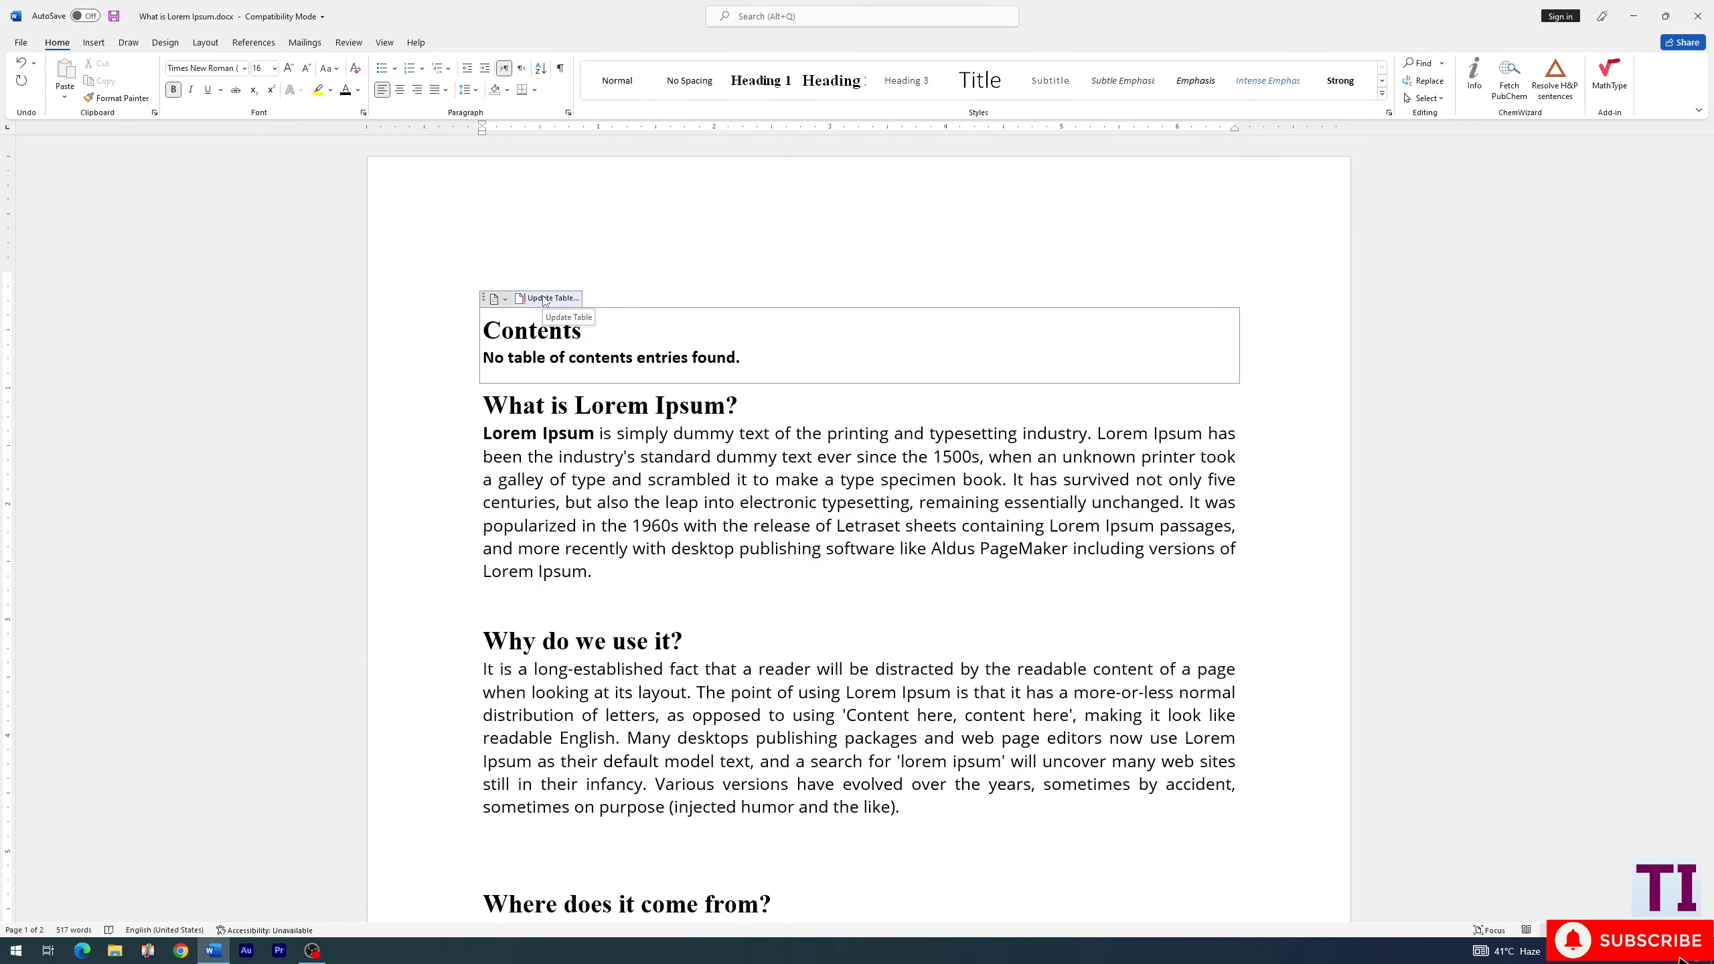
pyautogui.click(545, 297)
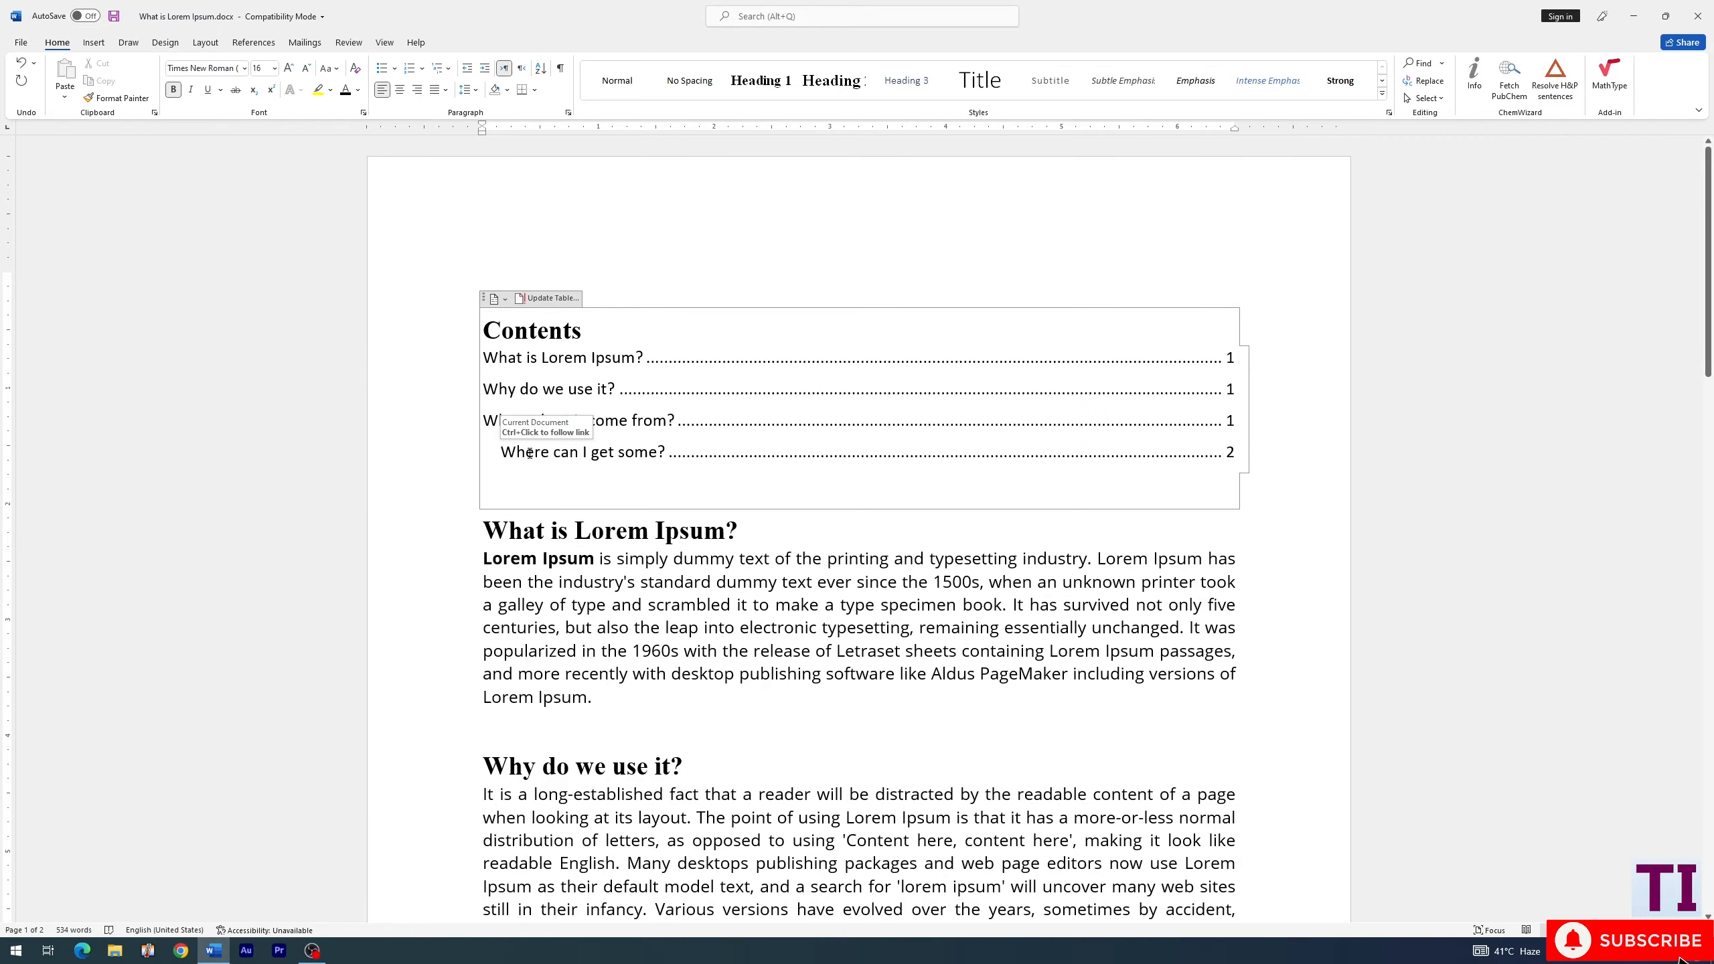
# - Change the "Where can I get some?" title on the second page to the Heading 3 style
pyautogui.keyDown('ctrl'); pyautogui.click(529, 452); pyautogui.keyUp('ctrl')
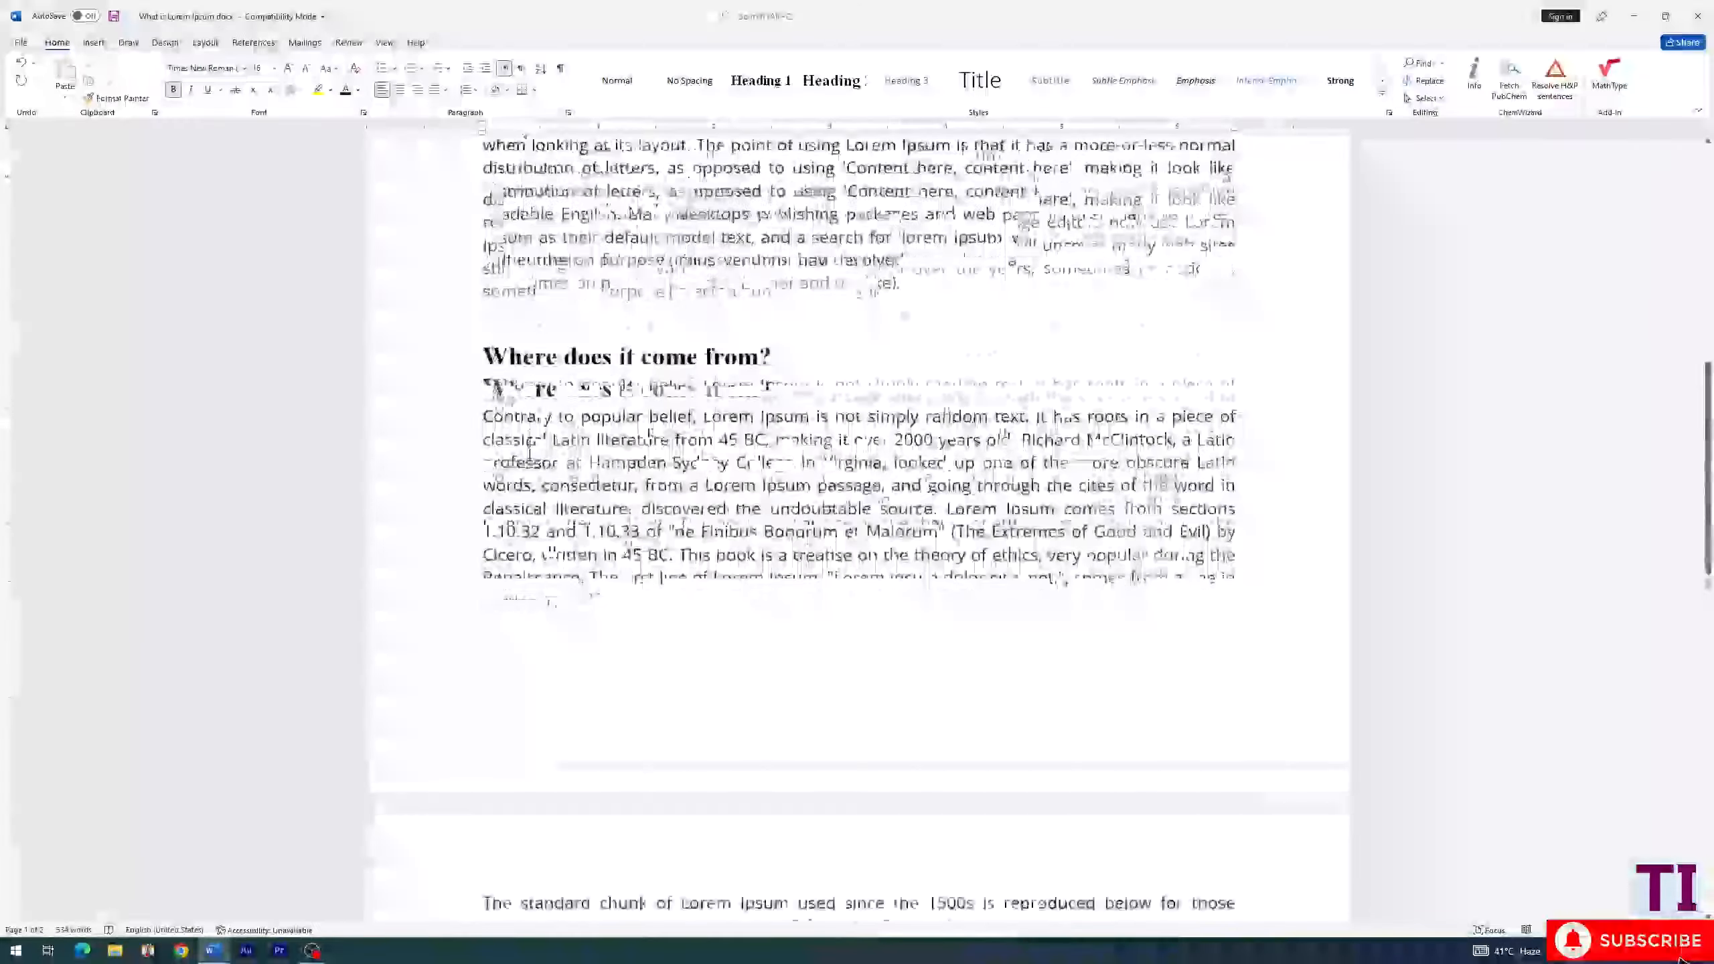
pyautogui.scroll(5, 523, 458)
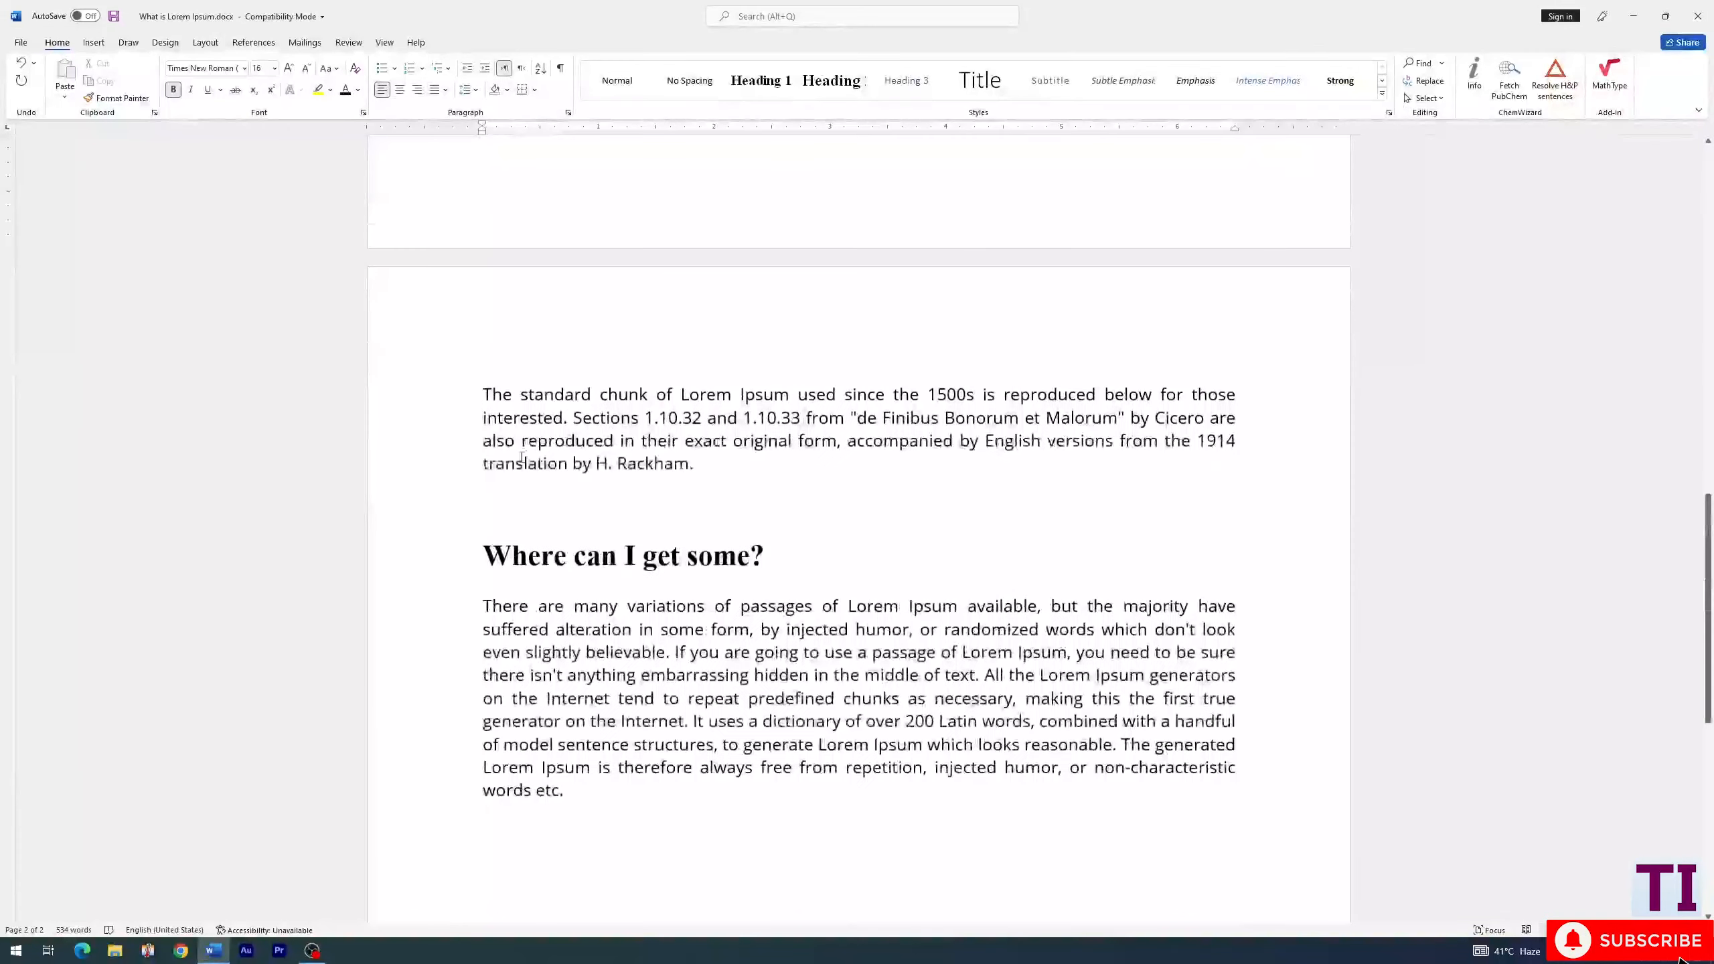
pyautogui.click(486, 564)
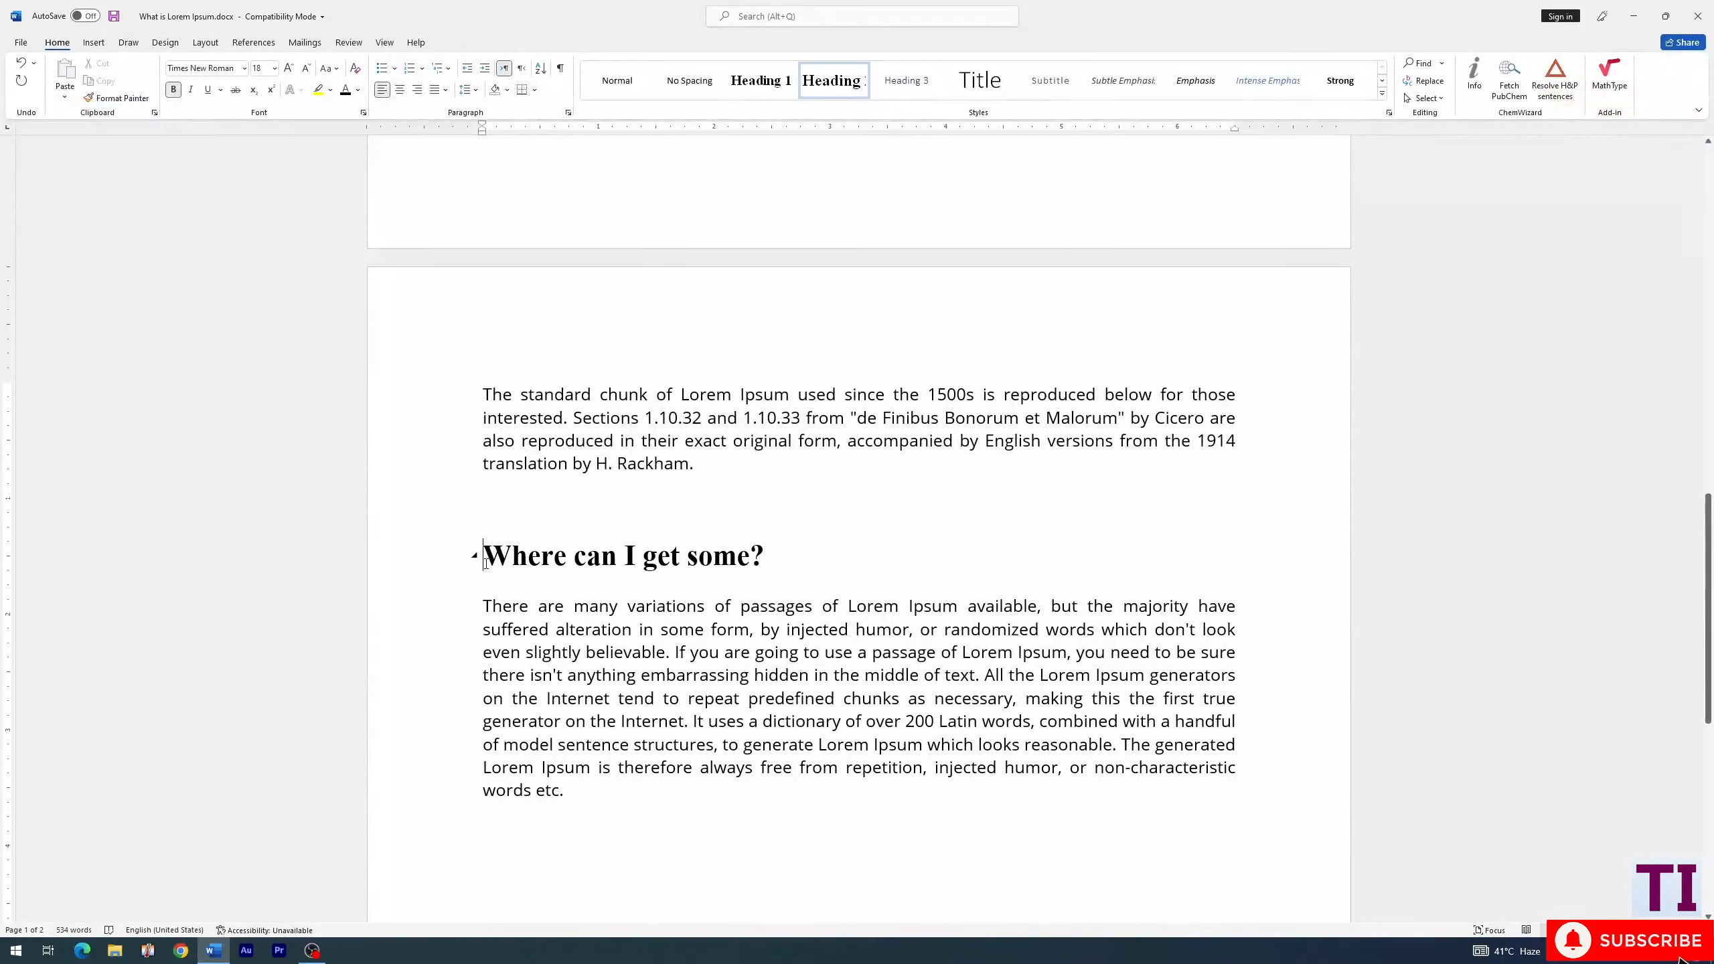
pyautogui.click(922, 82)
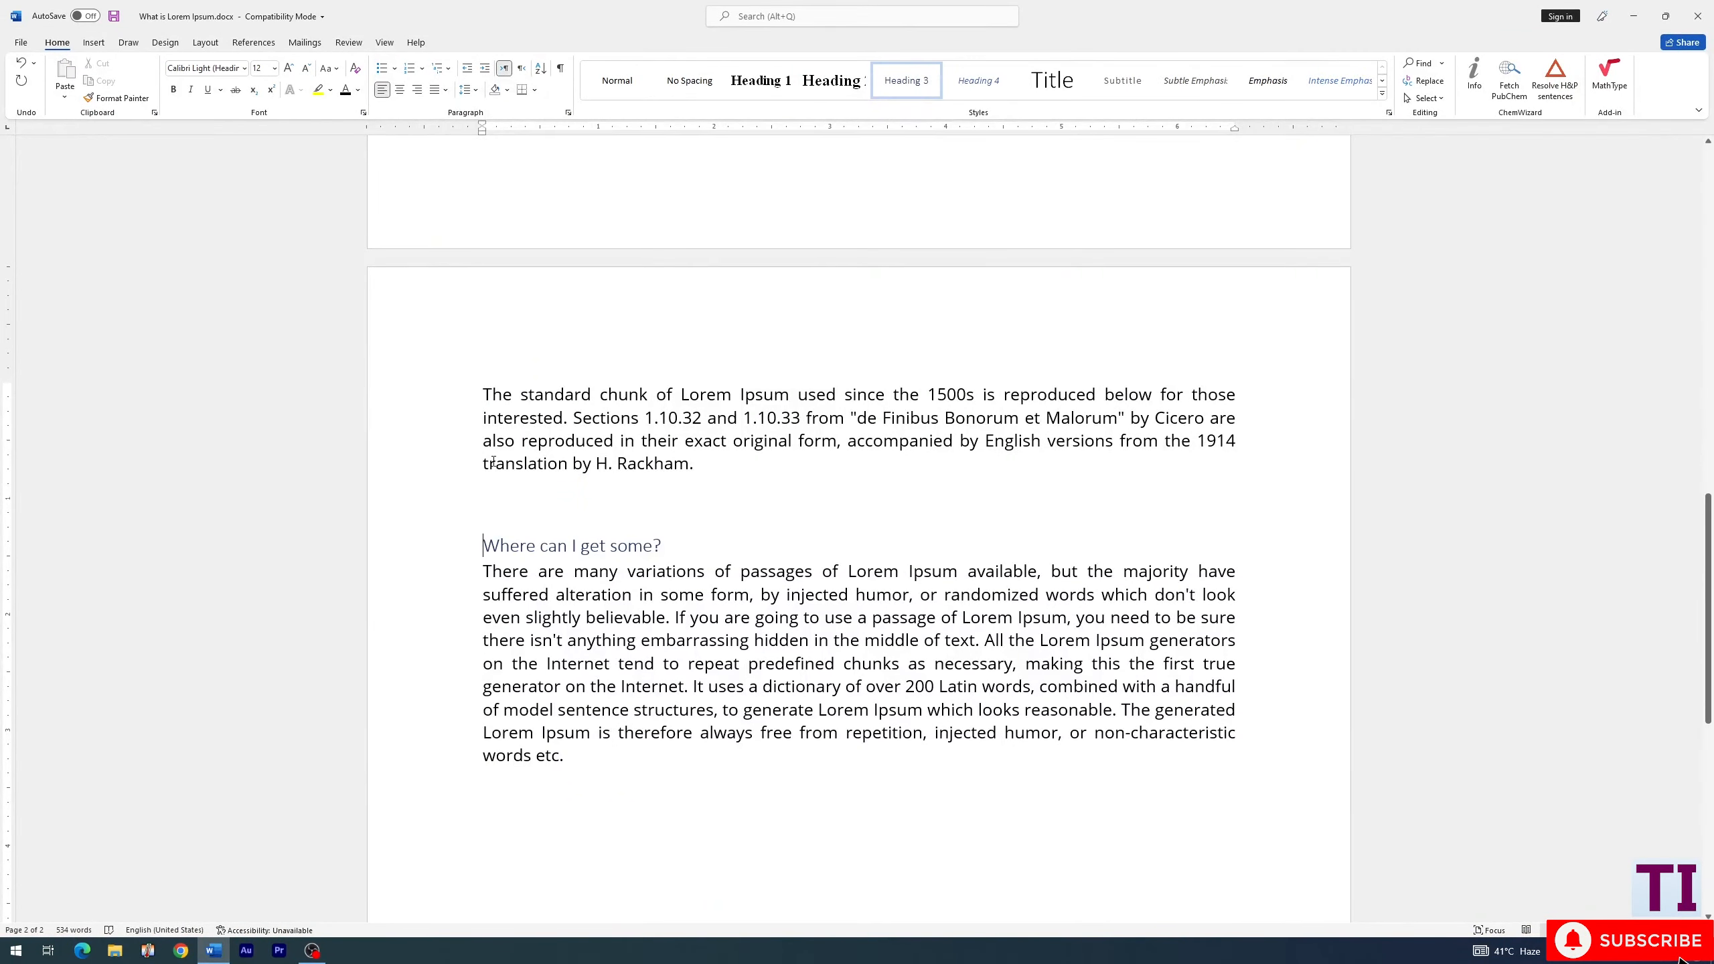
# - Update the entire table of contents to match the changed heading levels
pyautogui.scroll(2, 493, 463)
pyautogui.scroll(17, 494, 463)
pyautogui.click(549, 331)
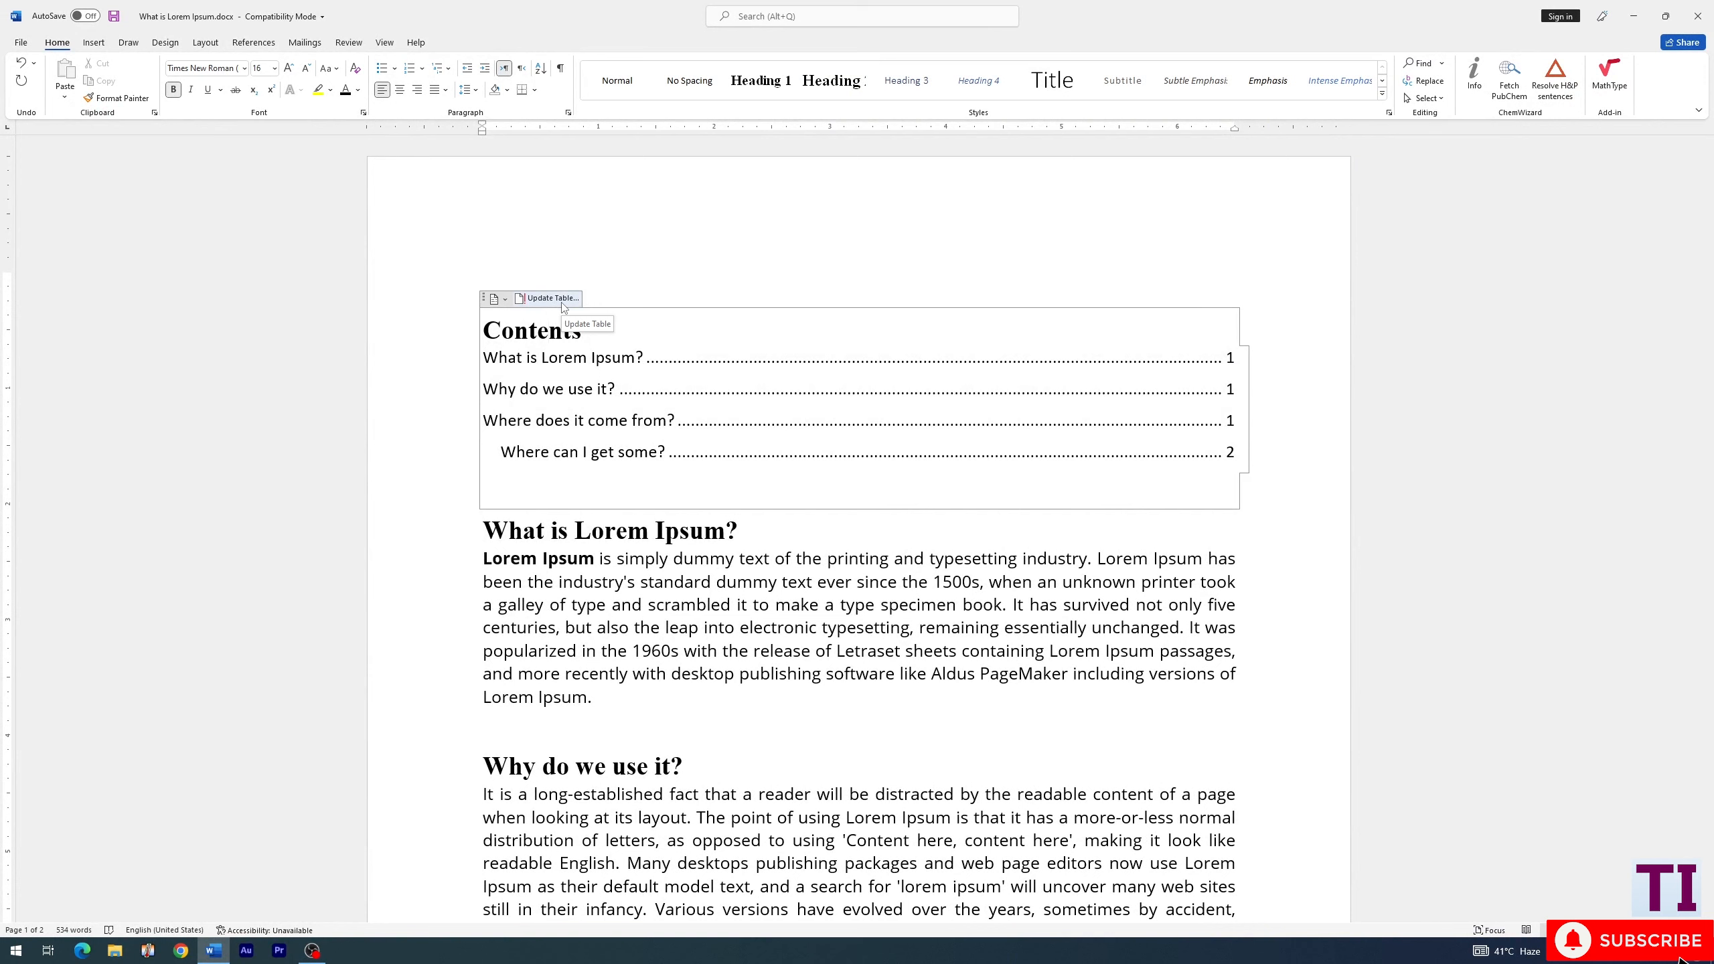
pyautogui.click(564, 306)
pyautogui.click(785, 473)
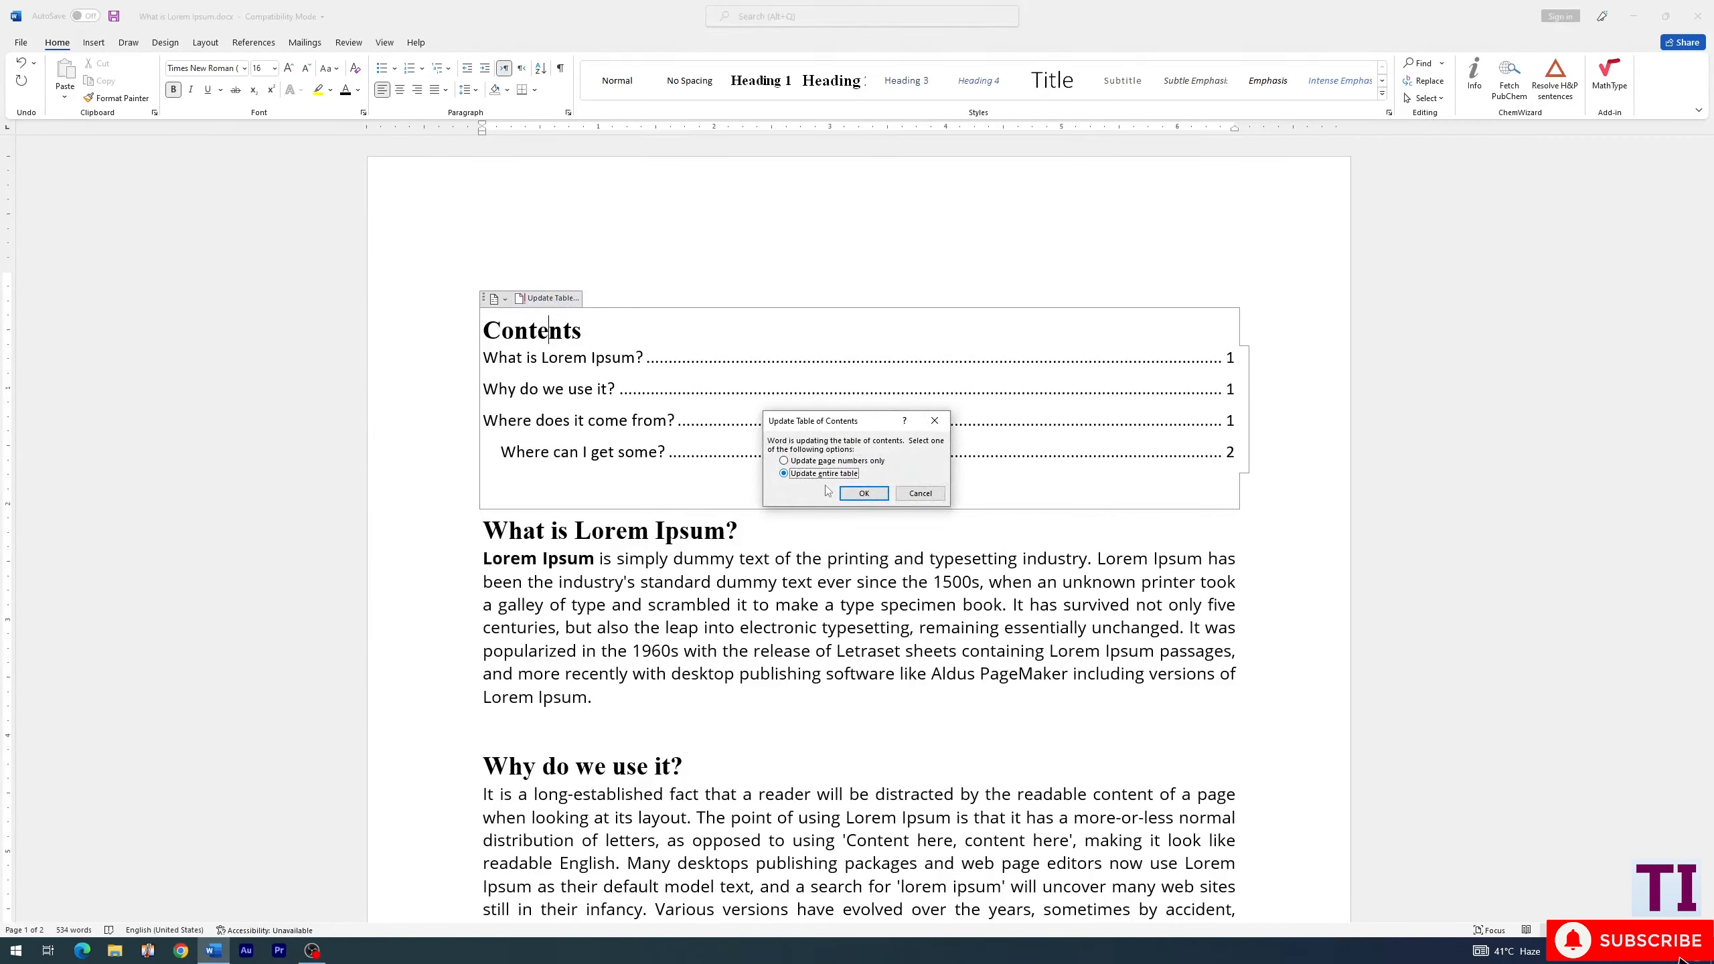
pyautogui.click(864, 492)
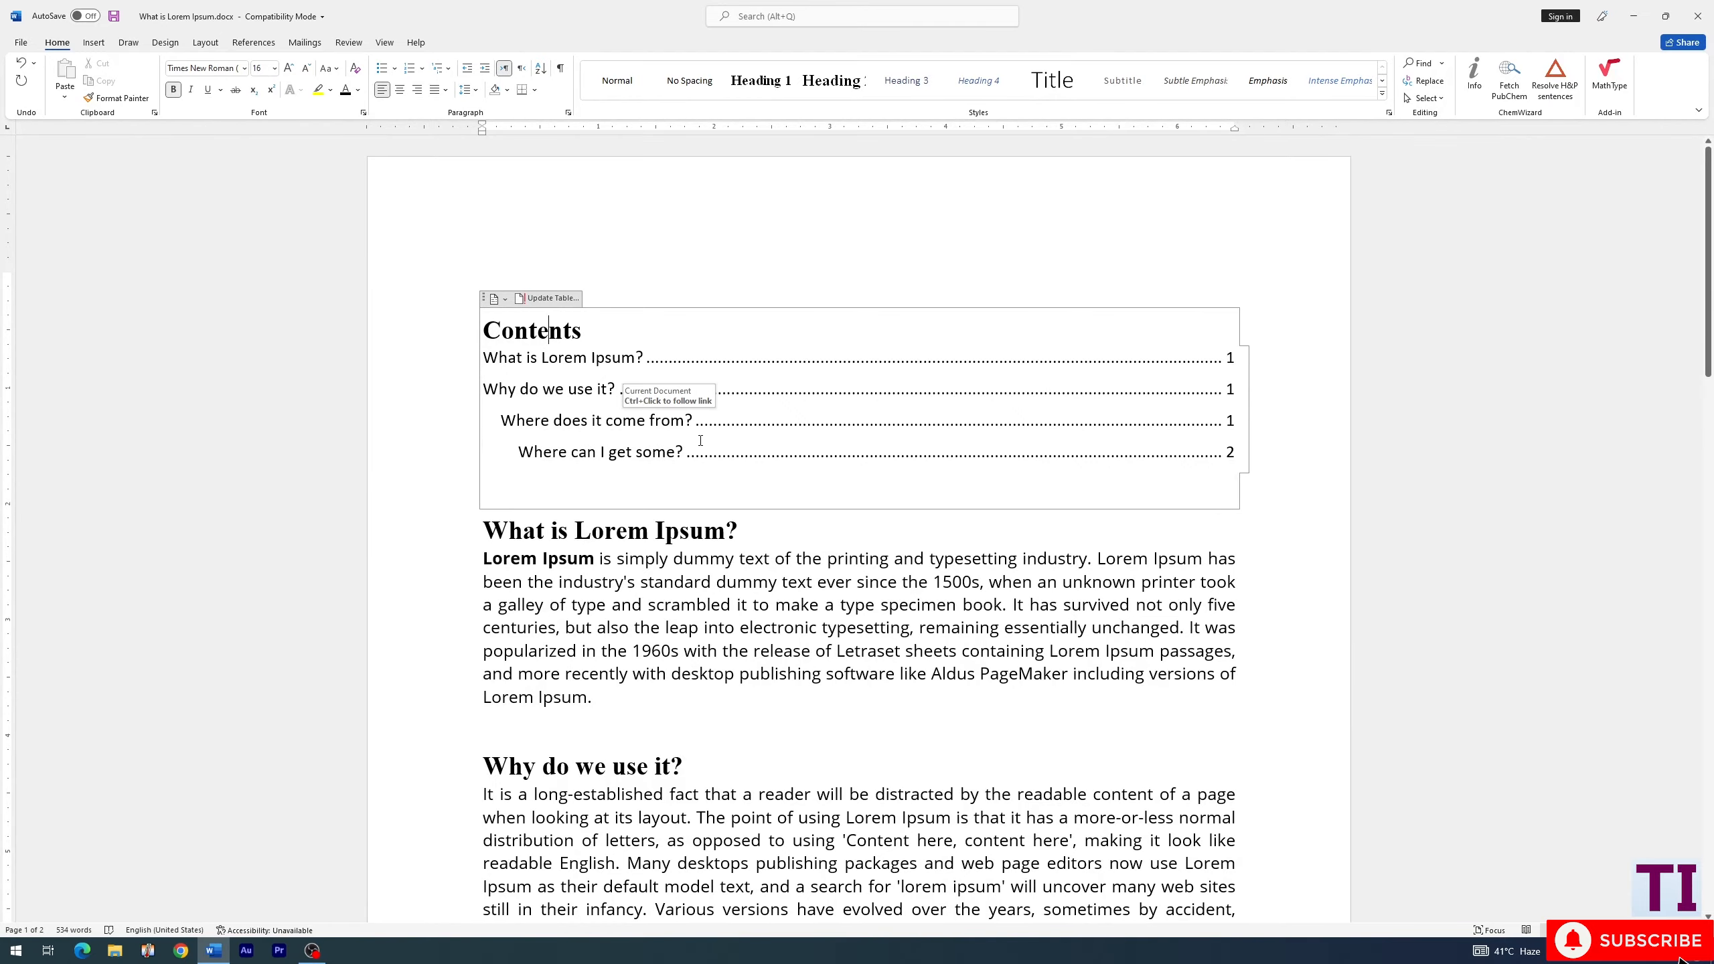
# - Check the headings in the document body and refresh the entire table of contents once more
pyautogui.scroll(-10, 700, 440)
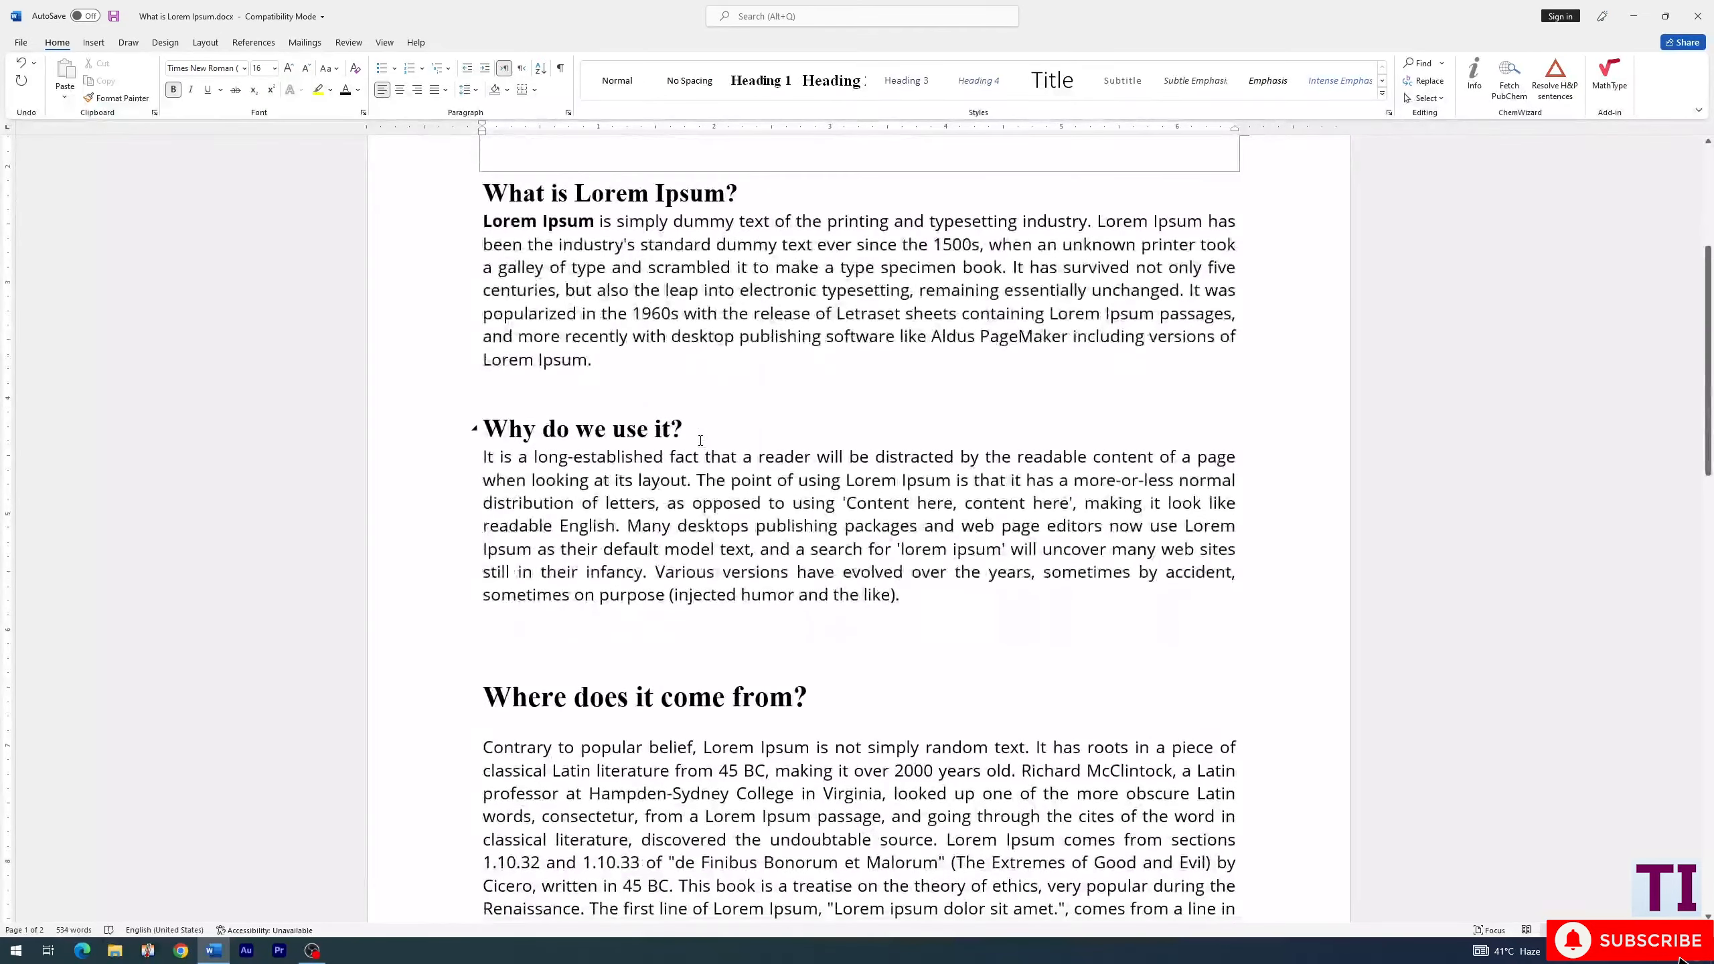
pyautogui.click(499, 418)
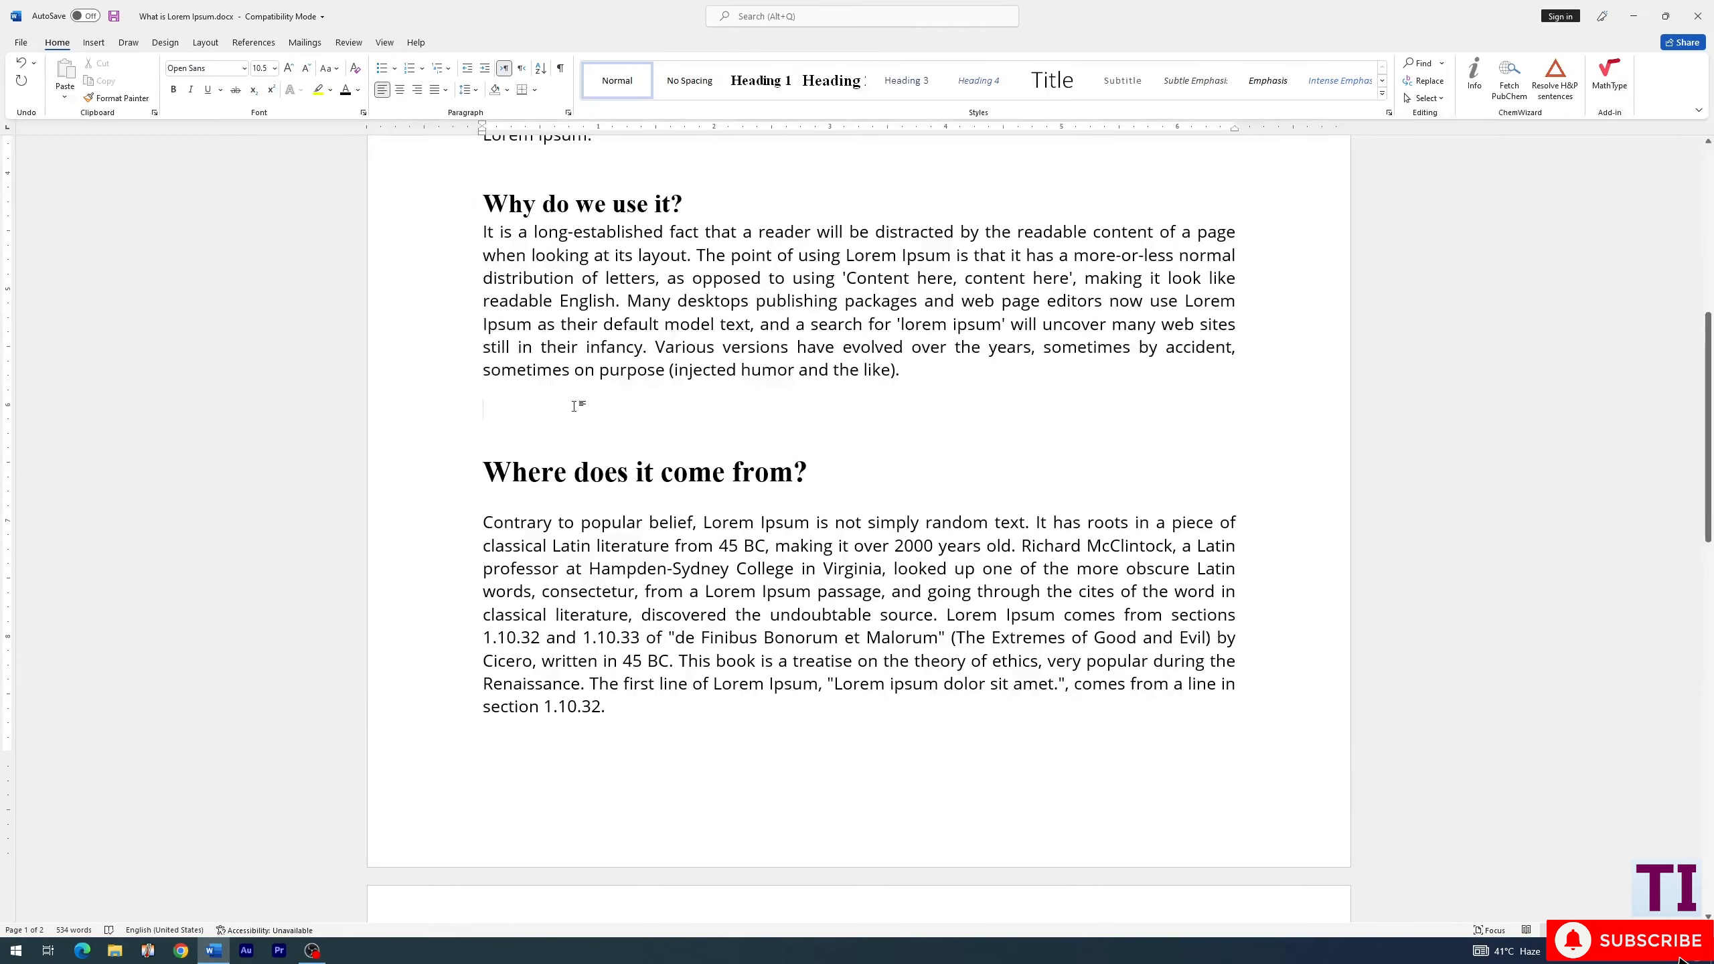
pyautogui.scroll(5, 581, 397)
pyautogui.click(582, 330)
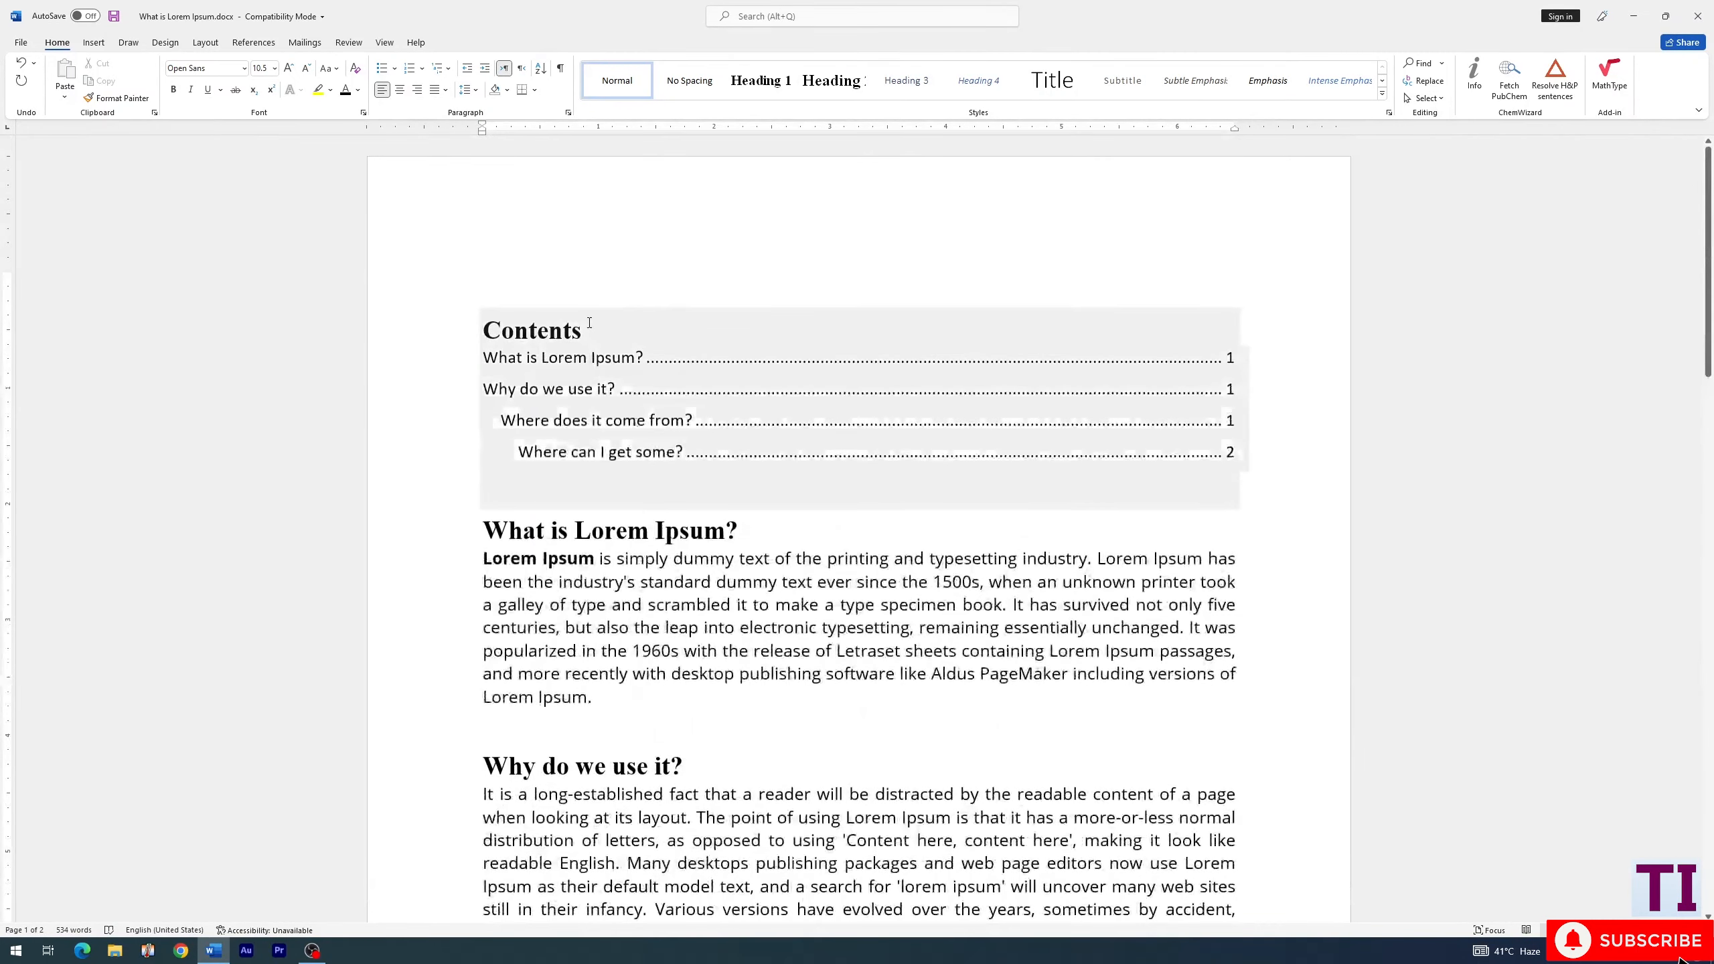
pyautogui.click(566, 298)
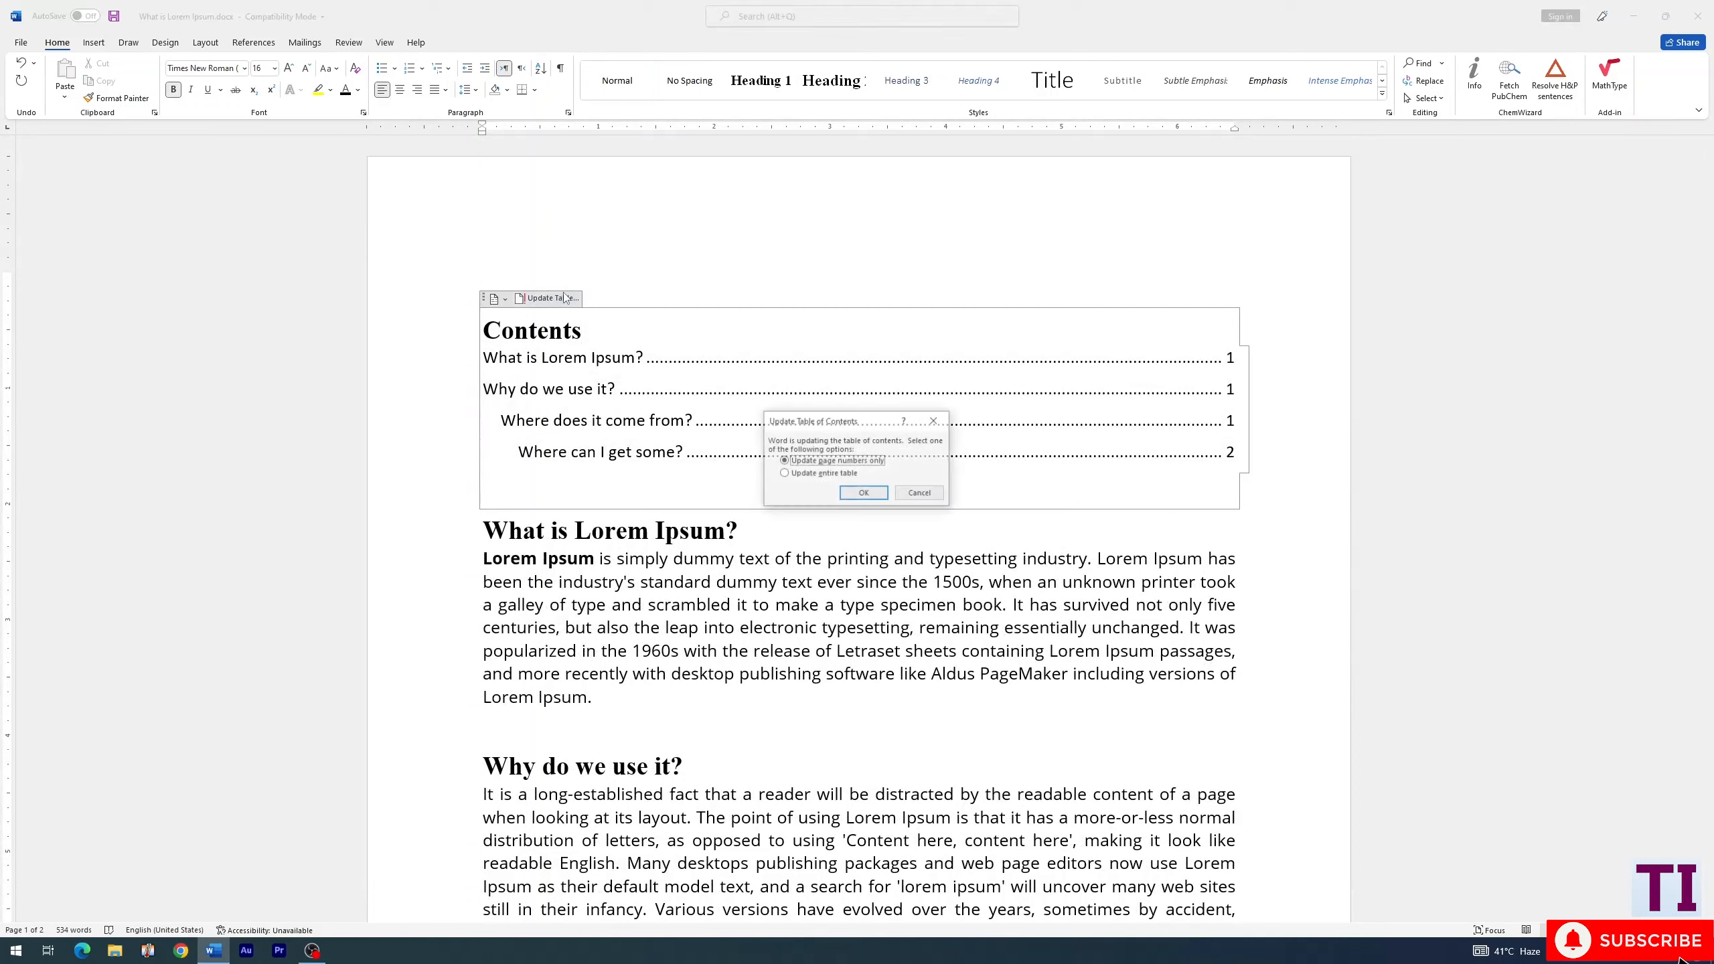
pyautogui.click(815, 473)
pyautogui.click(852, 493)
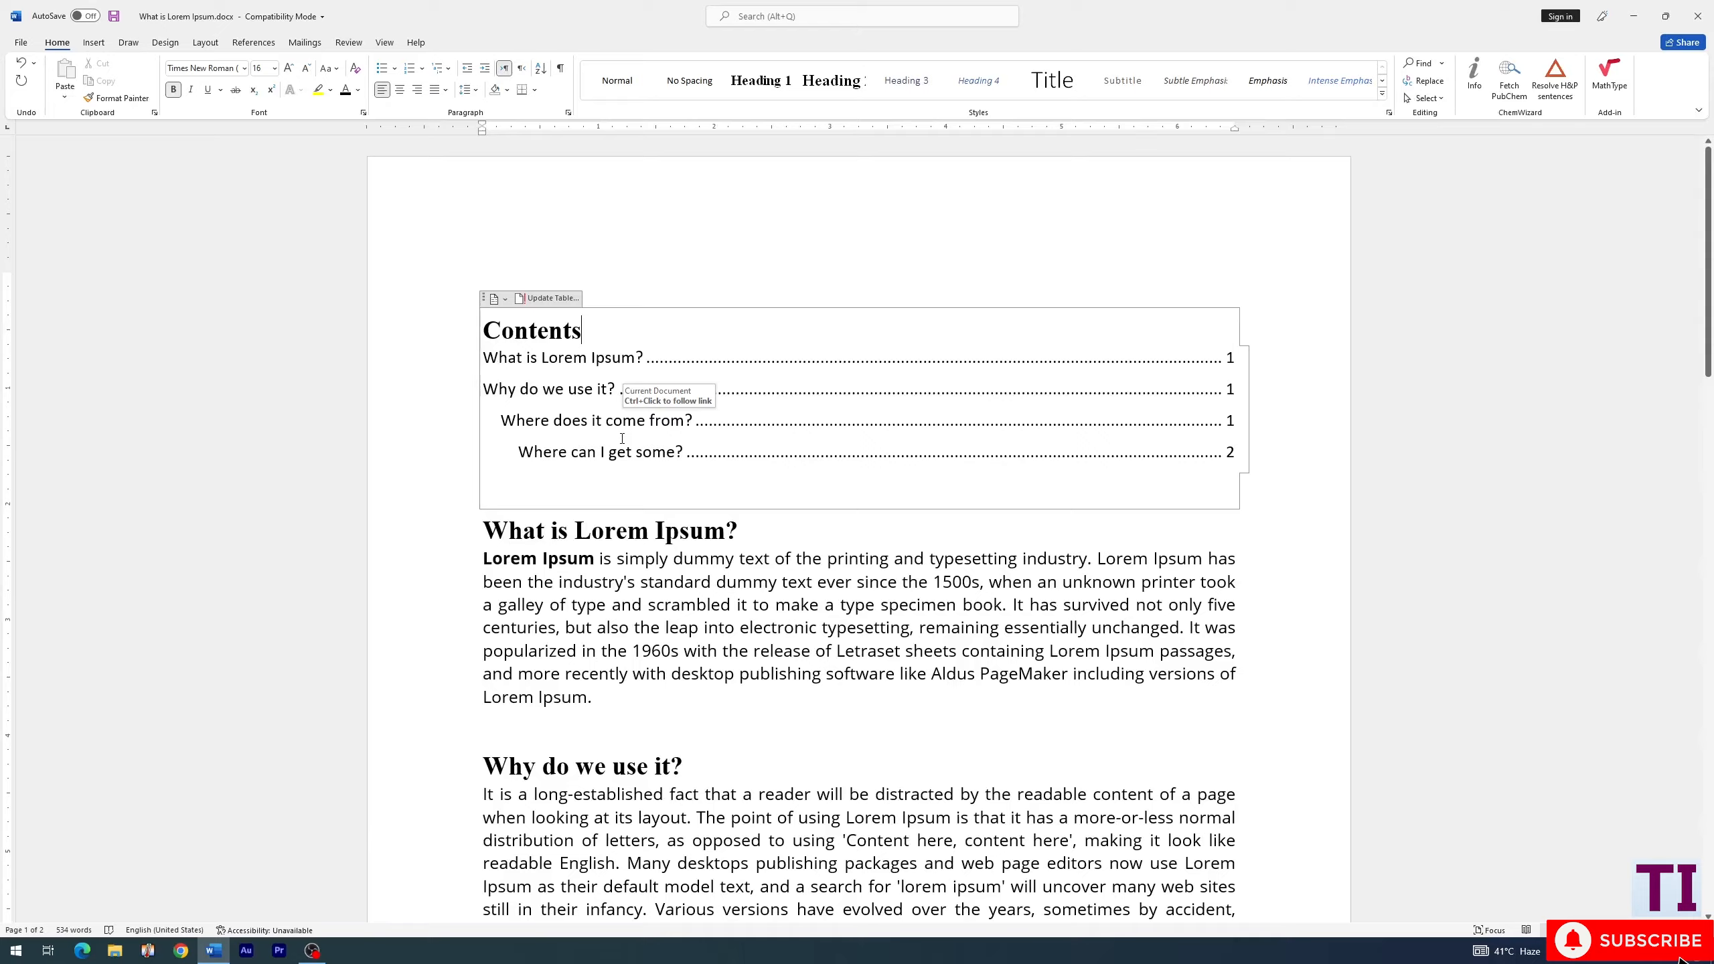
# - Add the title "Benefits of lorem ipsum" on the blank line above the "Where does it come from?" heading
pyautogui.scroll(-15, 622, 438)
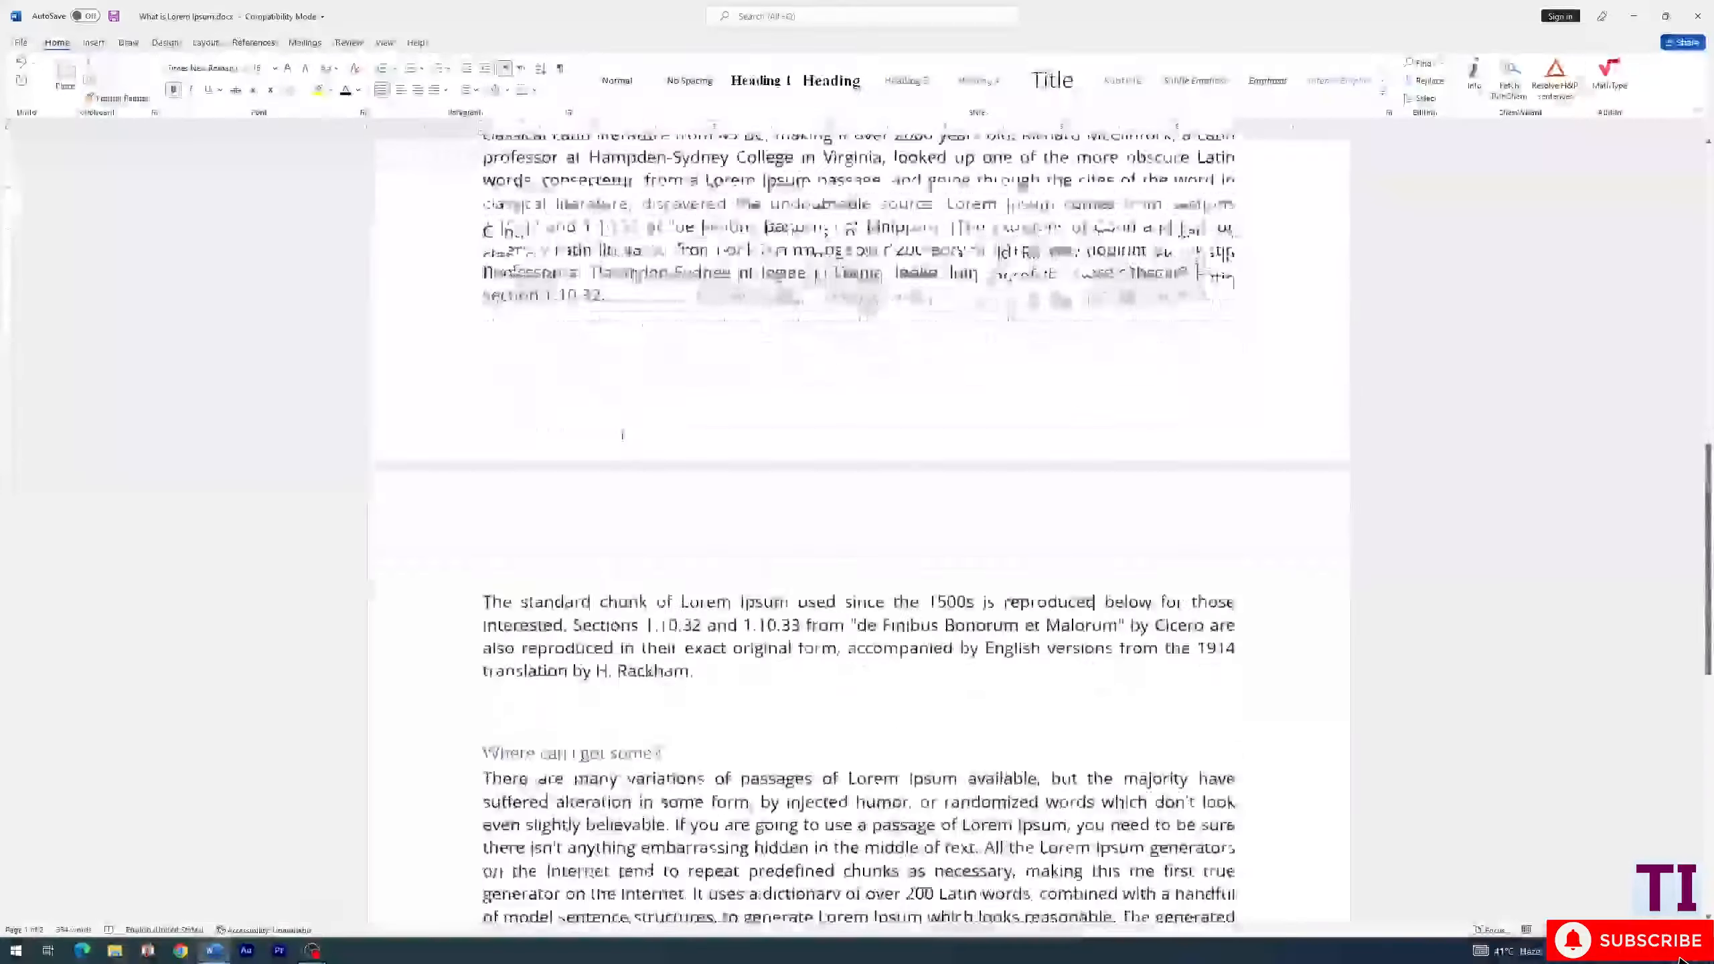
pyautogui.scroll(-3, 622, 436)
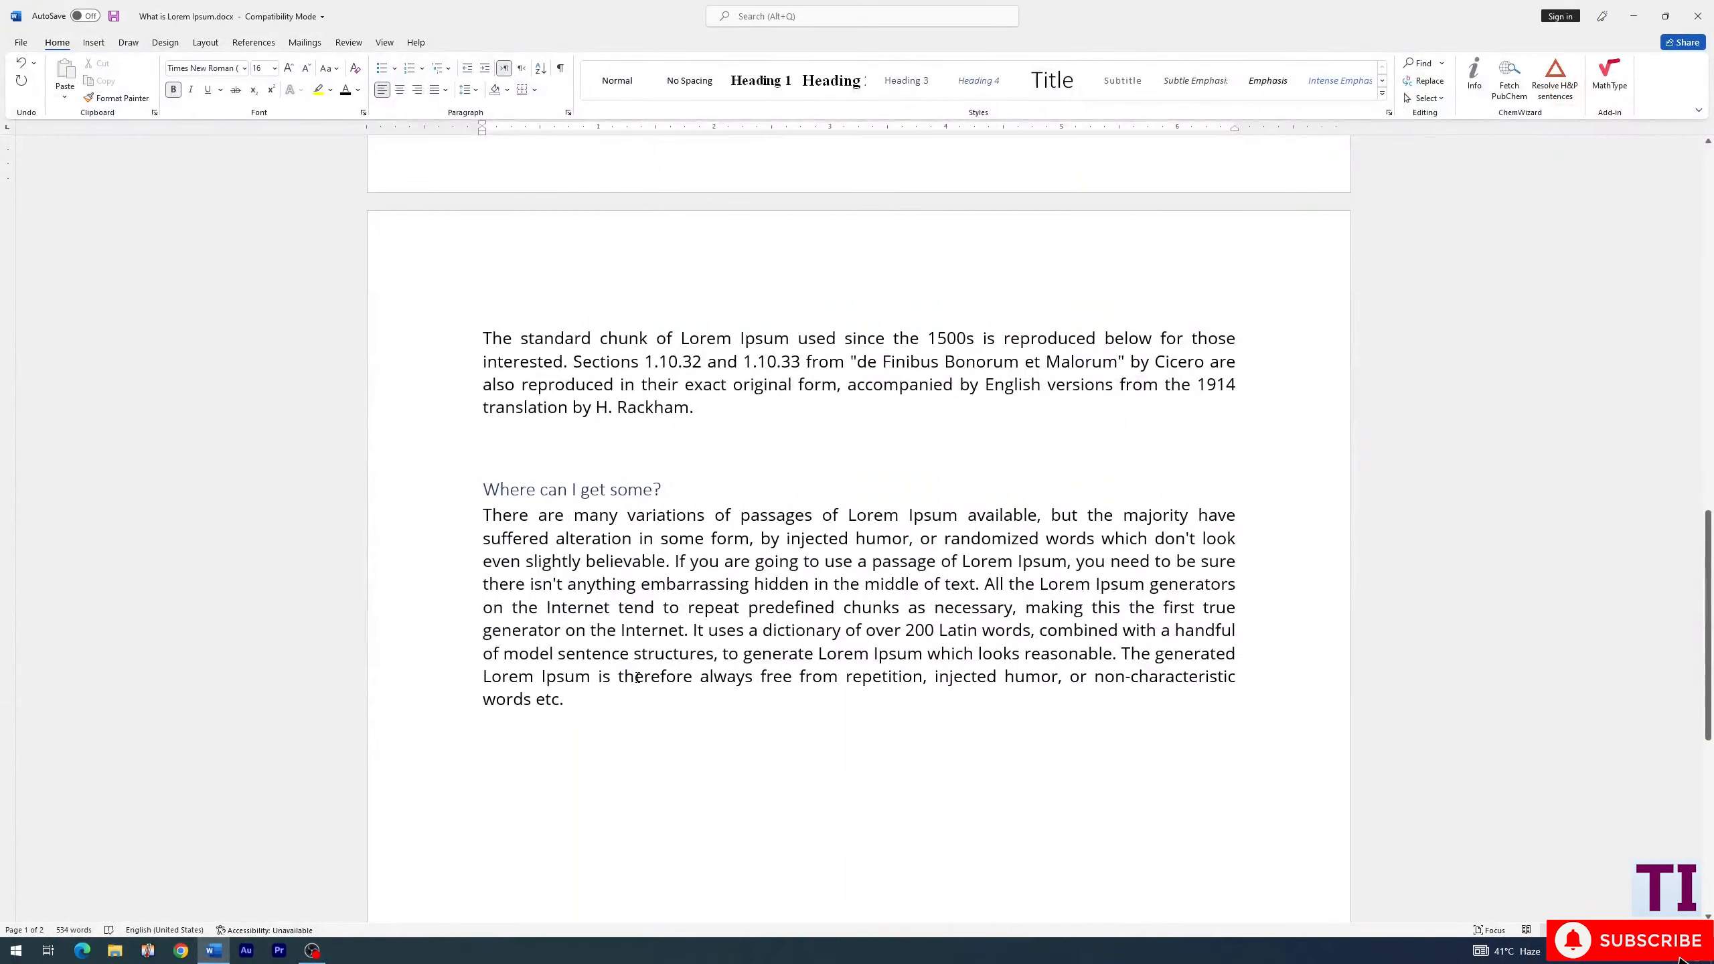
pyautogui.scroll(12, 637, 677)
pyautogui.click(507, 419)
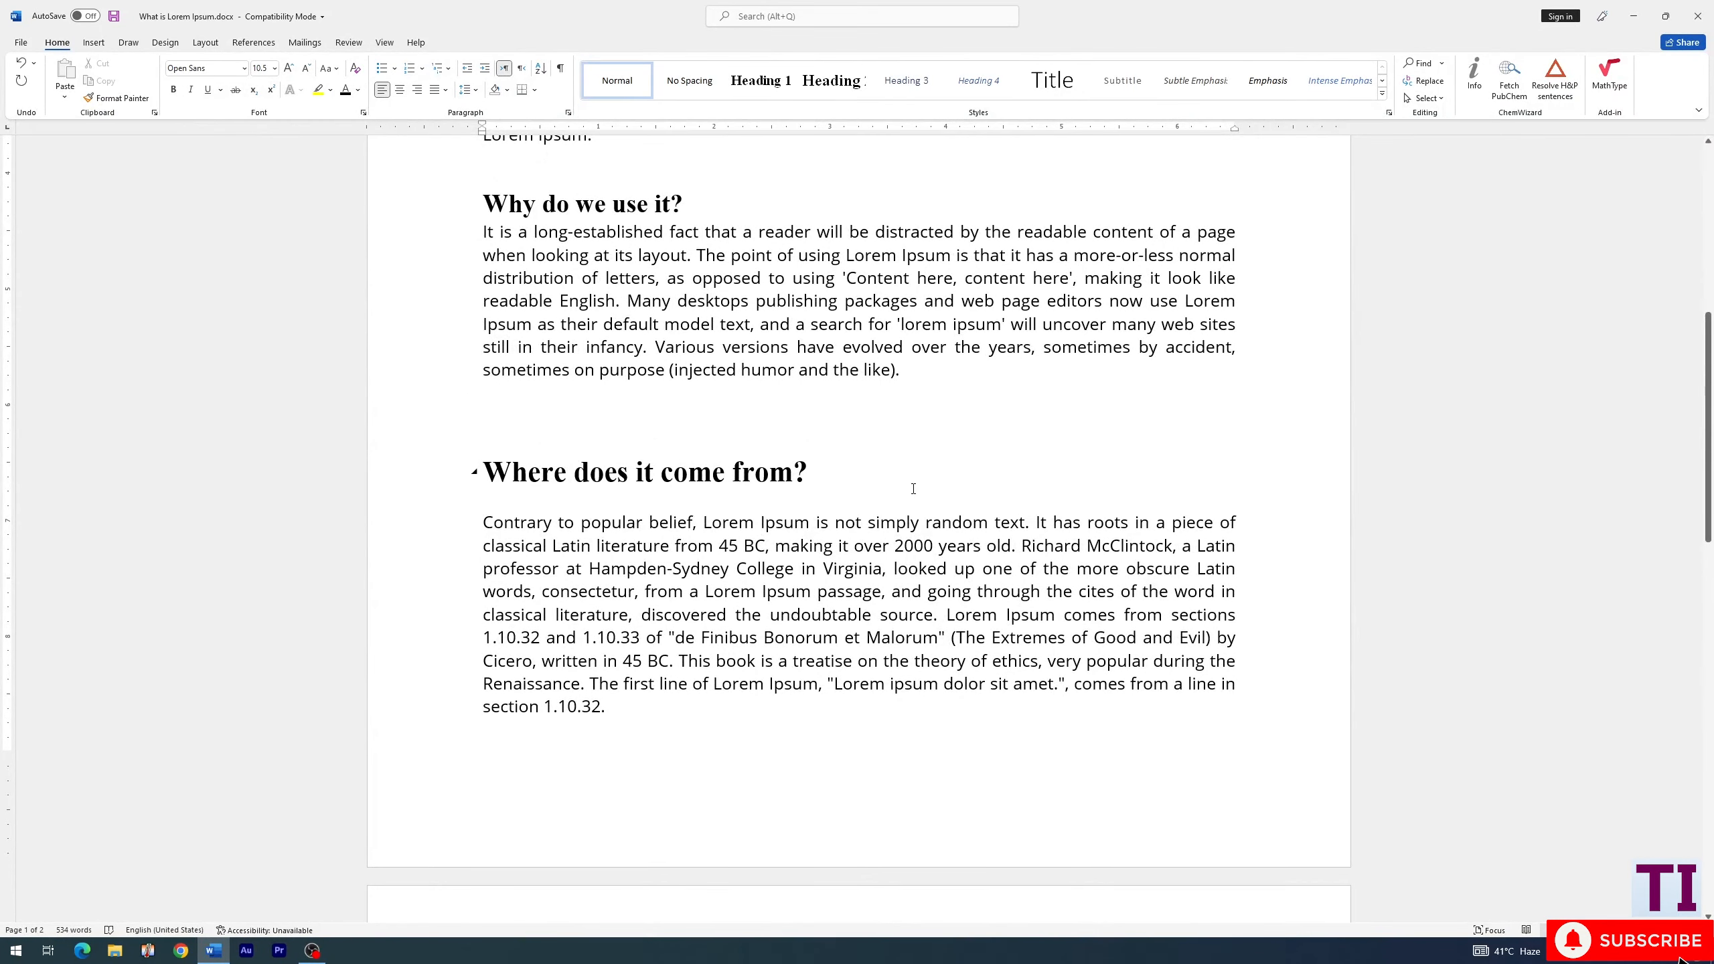
pyautogui.write('B')
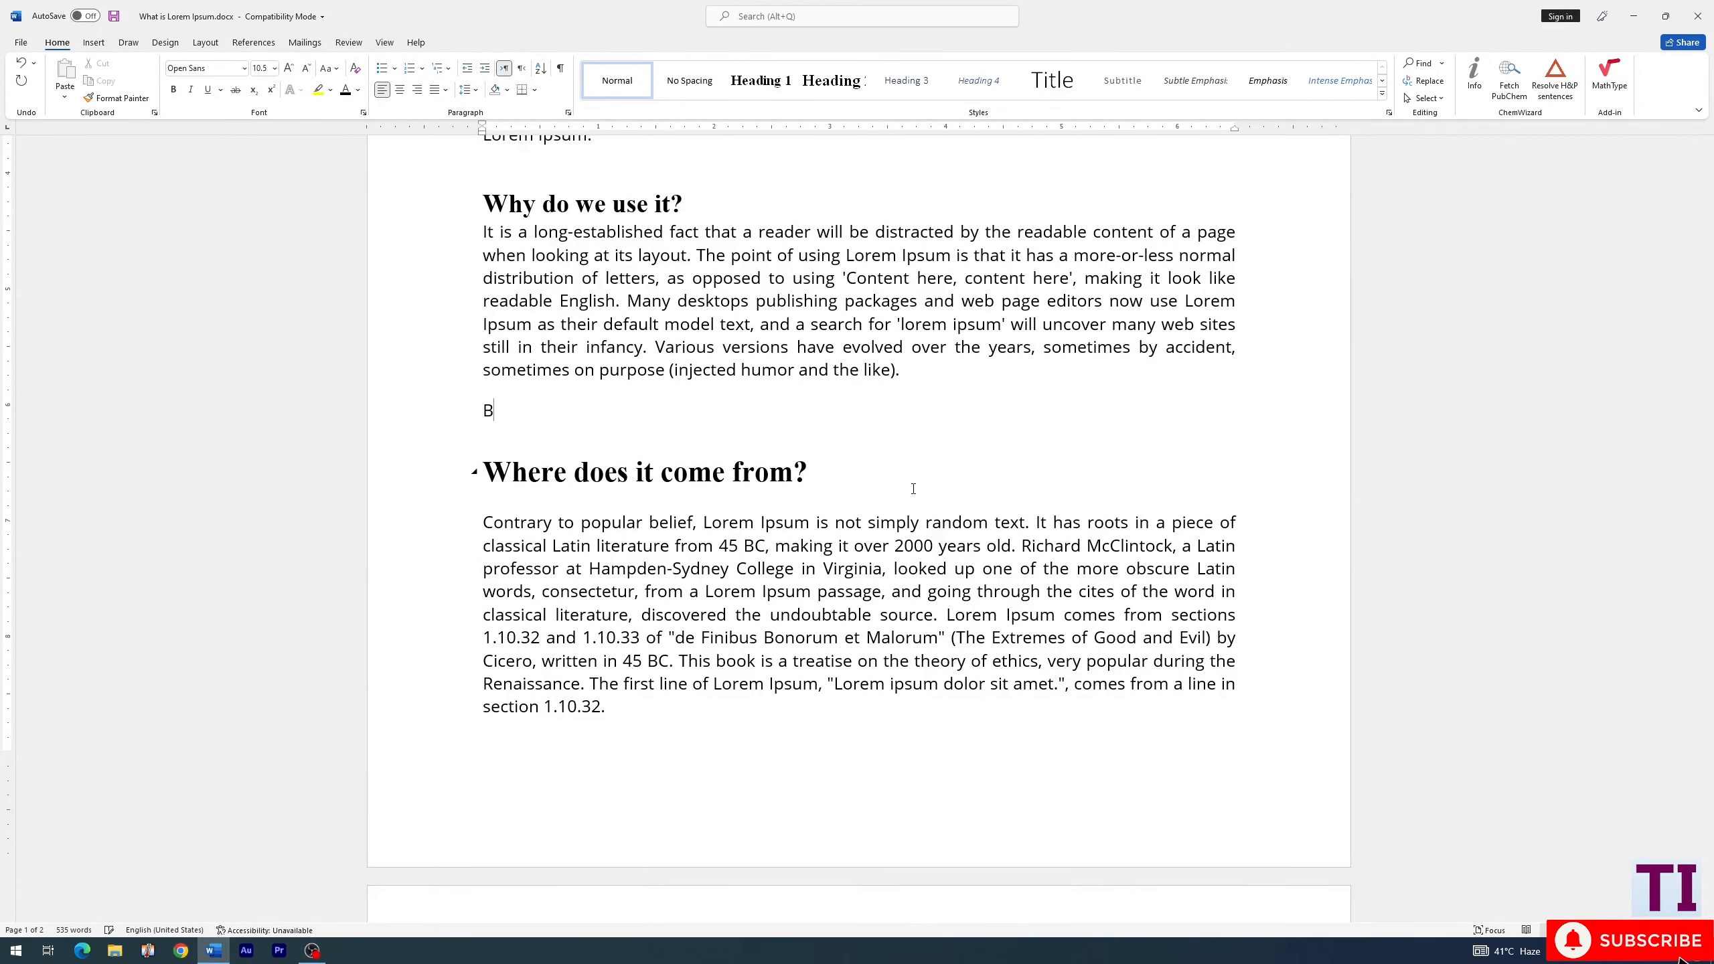
# - Copy the text from "Lorem Ipsum comes from sections" to "section 1.10.32." and paste it under the "Benefits of lorem ipsum" title
pyautogui.moveTo(947, 637); pyautogui.dragTo(723, 754)
pyautogui.hotkey('ctrl', 'c')
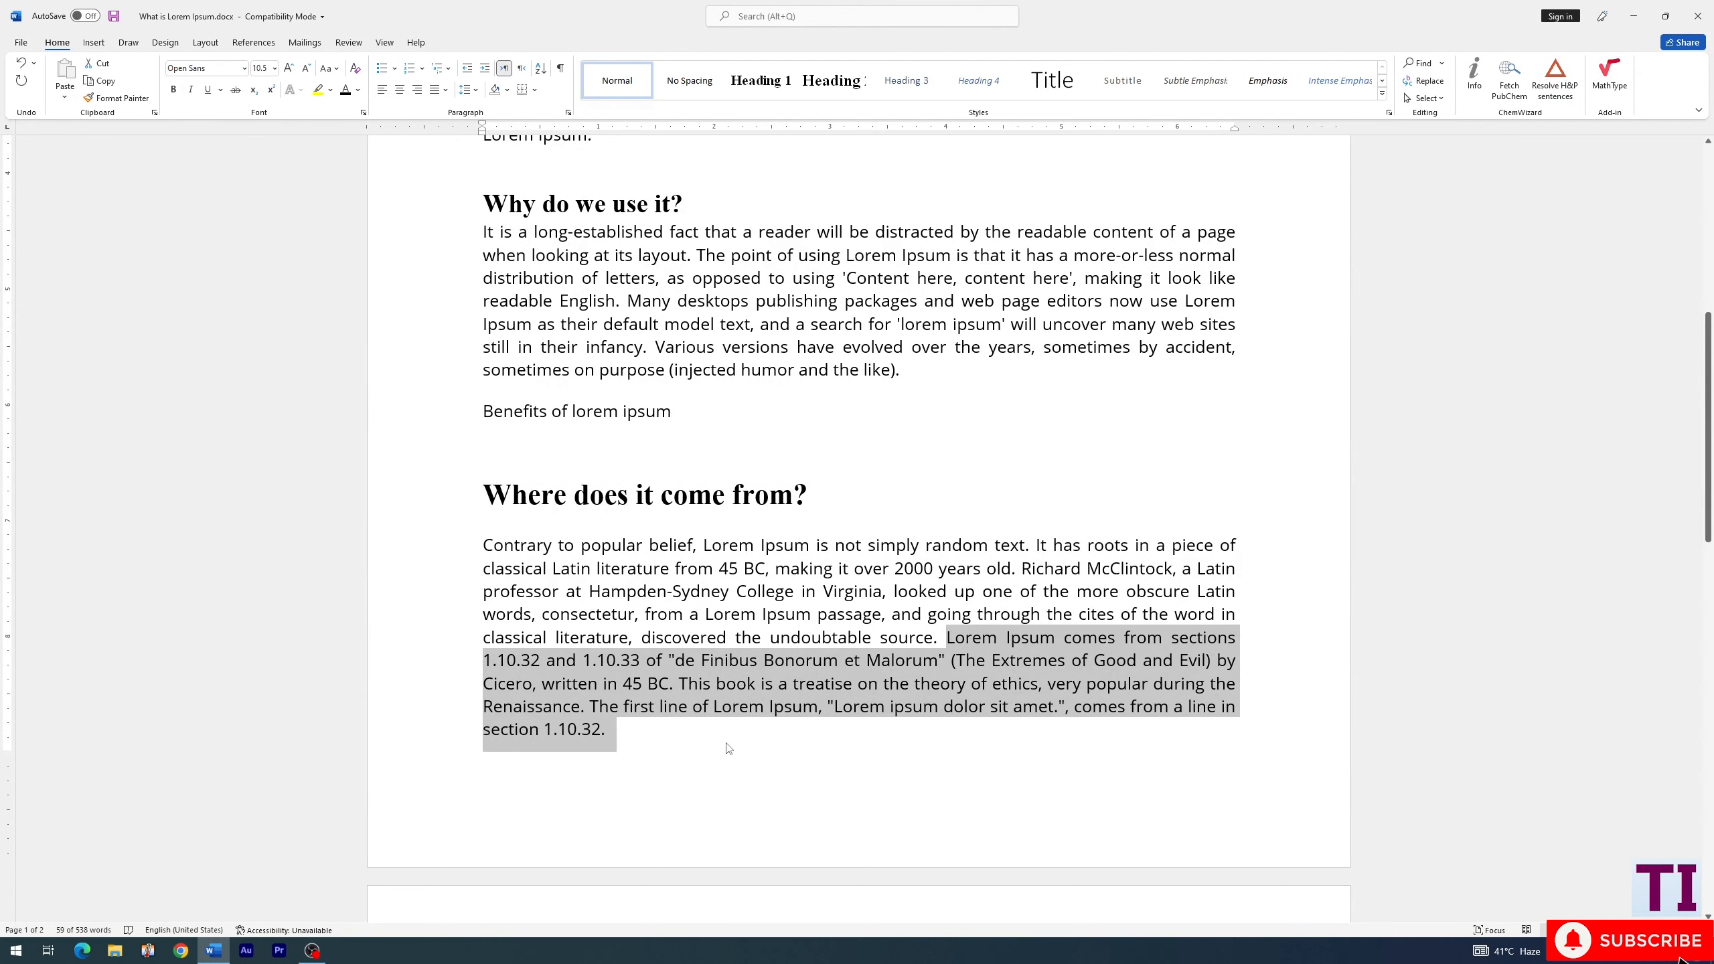
pyautogui.click(563, 452)
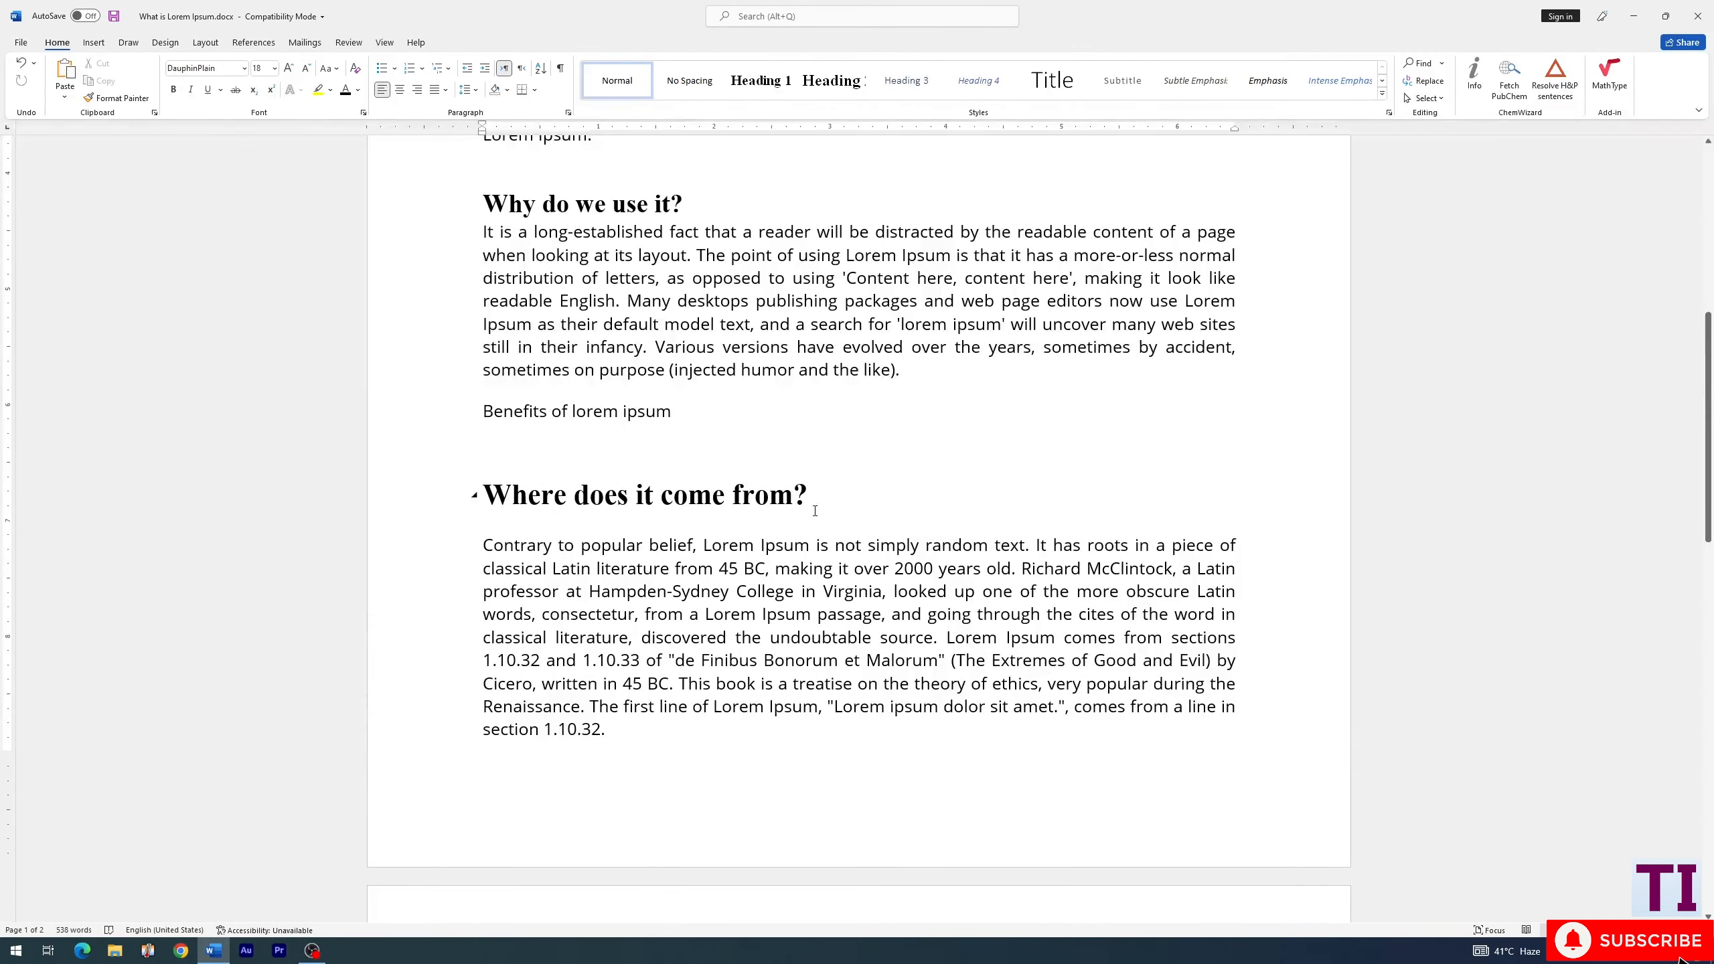
pyautogui.press('Up')
pyautogui.hotkey('ctrl', 'v')
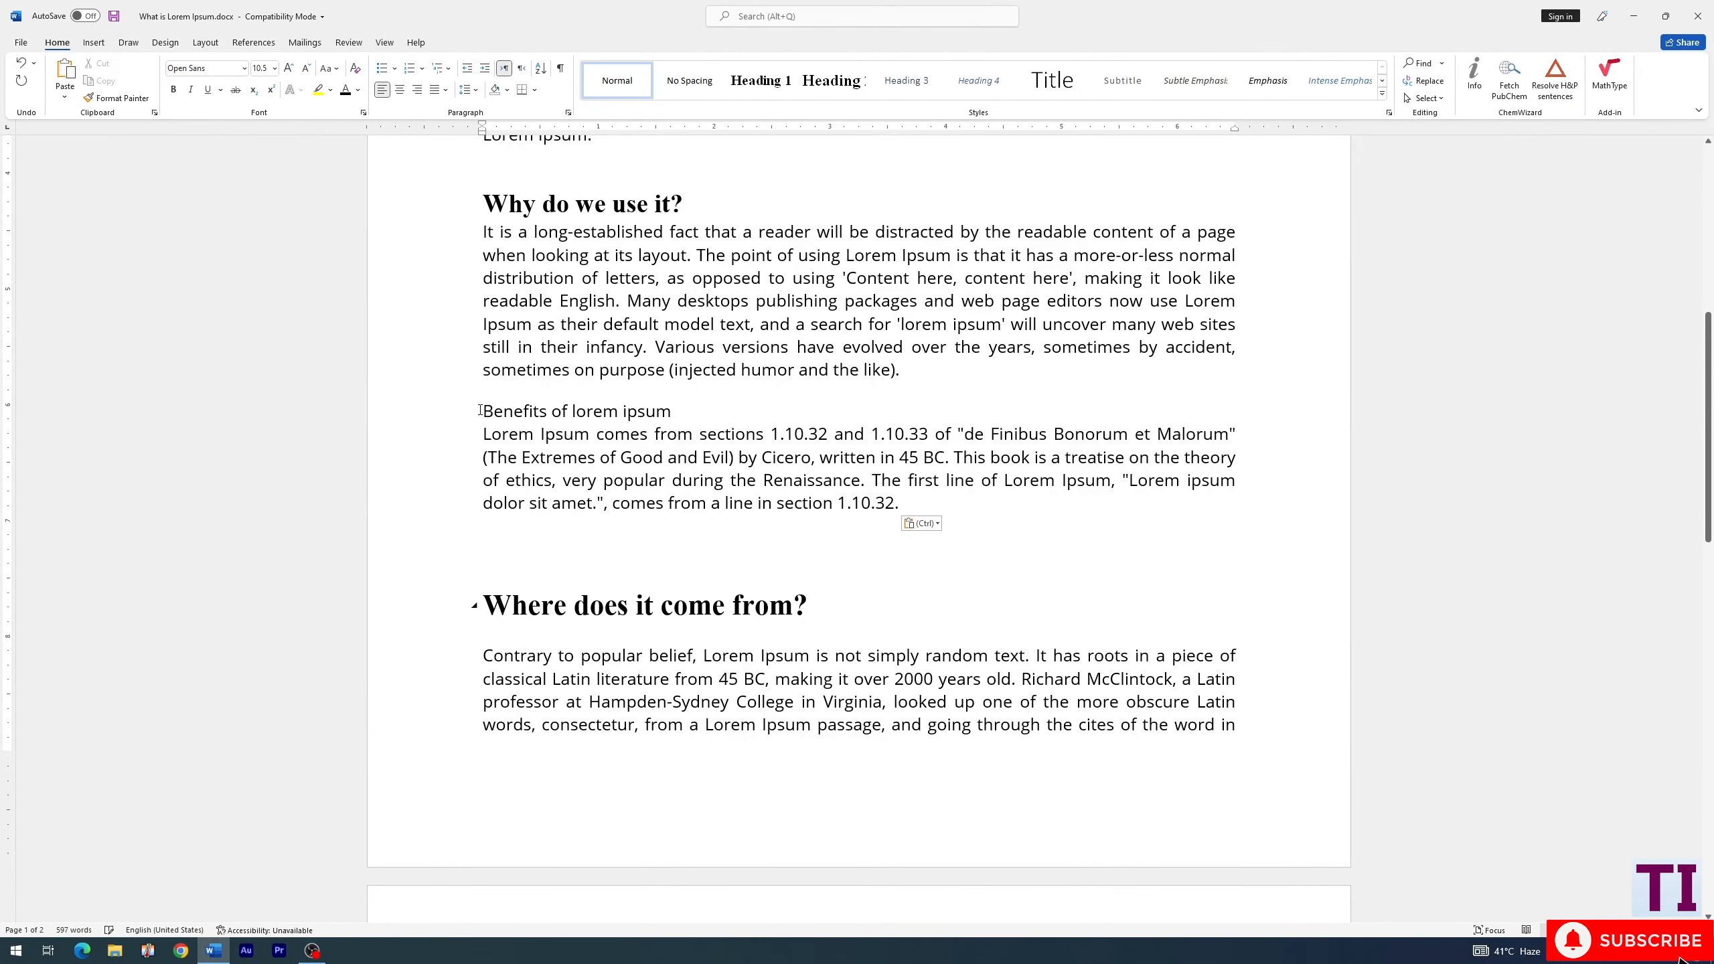
# - Apply the Heading 1 style to "Benefits of lorem ipsum" and update the entire table of contents
pyautogui.click(480, 410)
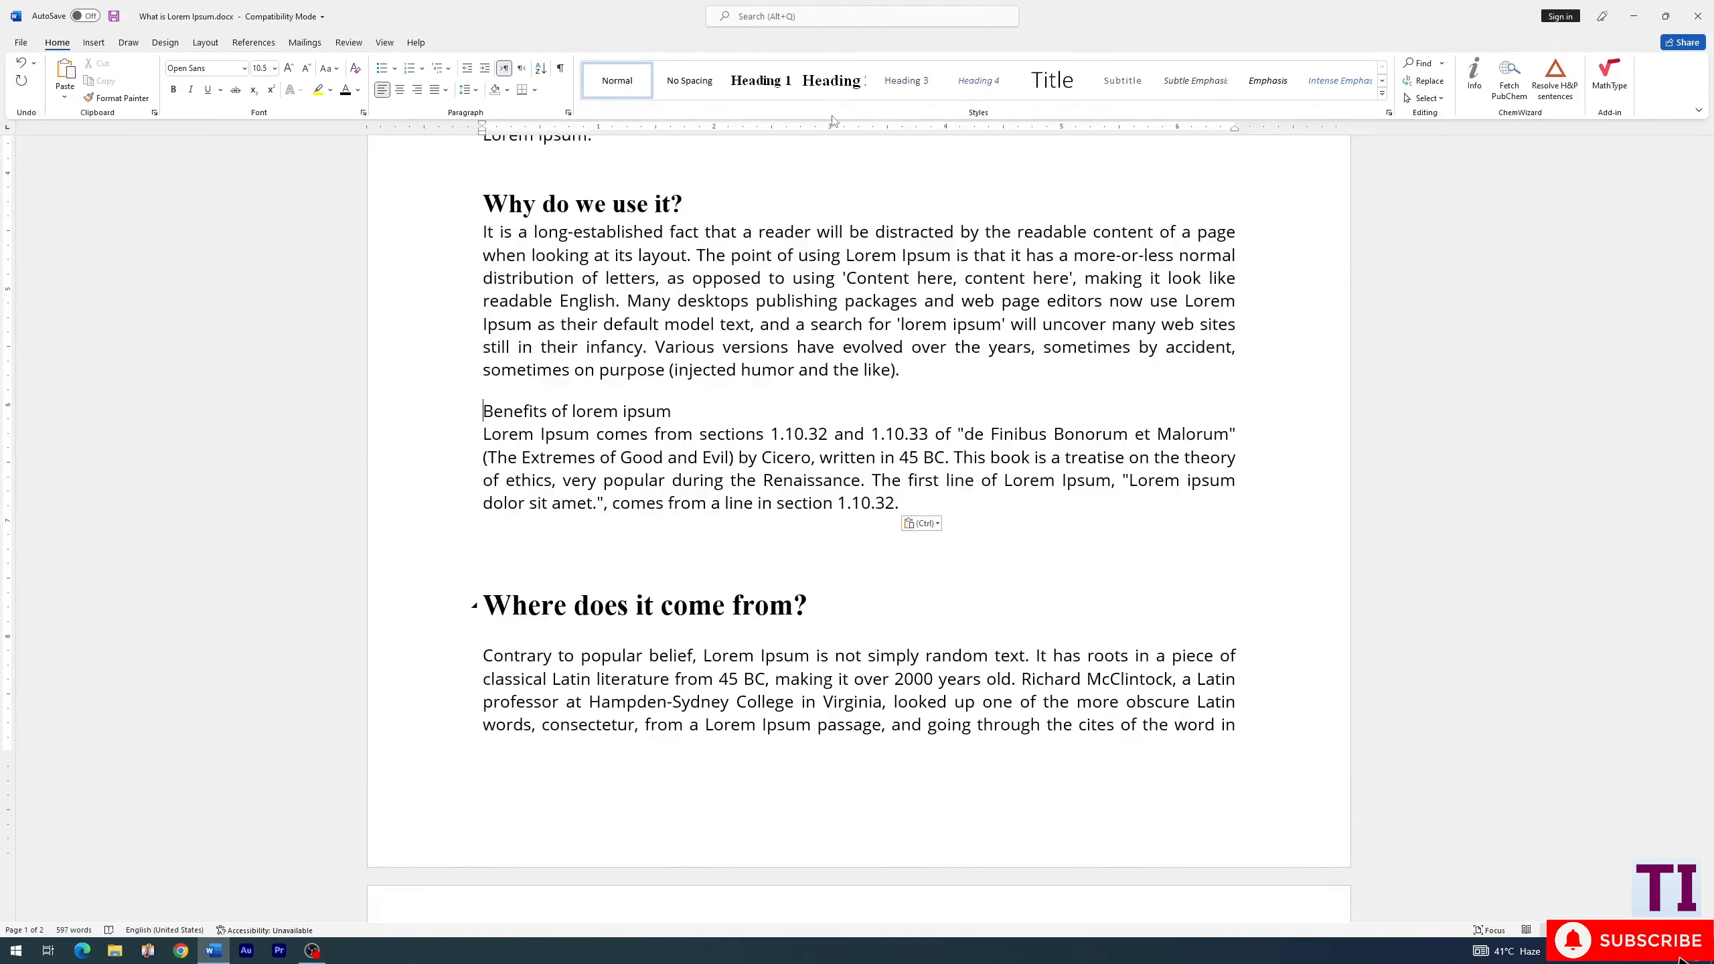
pyautogui.click(772, 81)
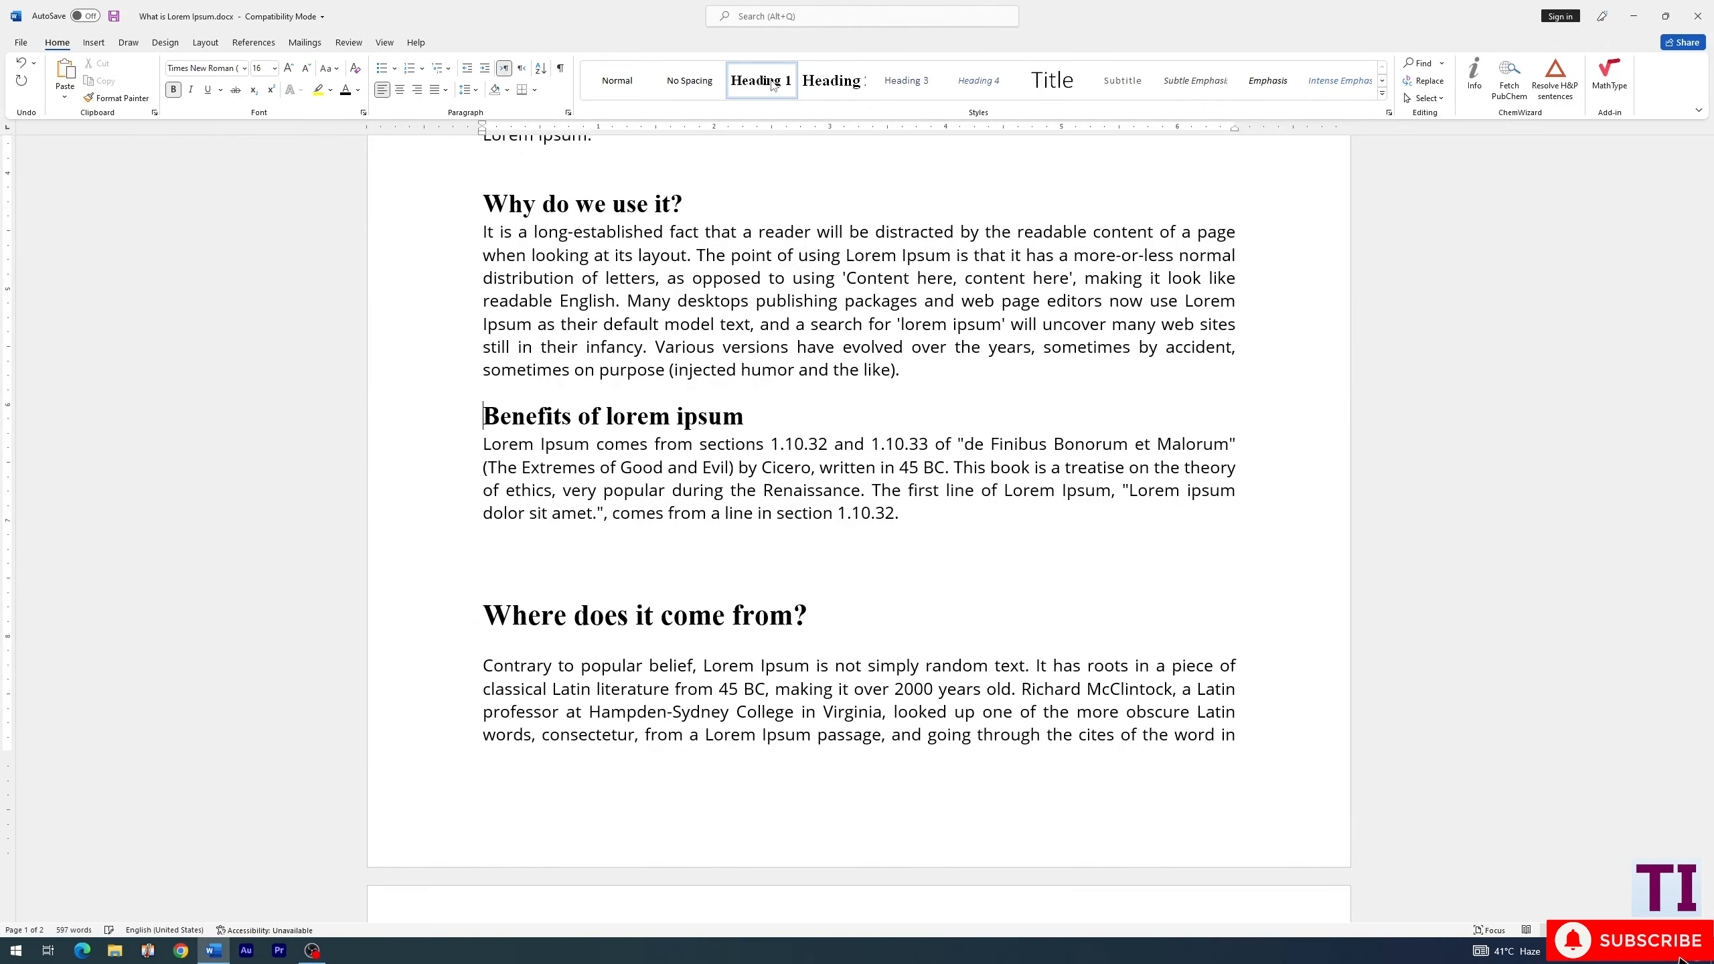
pyautogui.scroll(4, 839, 515)
pyautogui.scroll(4, 839, 515)
pyautogui.click(573, 332)
pyautogui.click(567, 301)
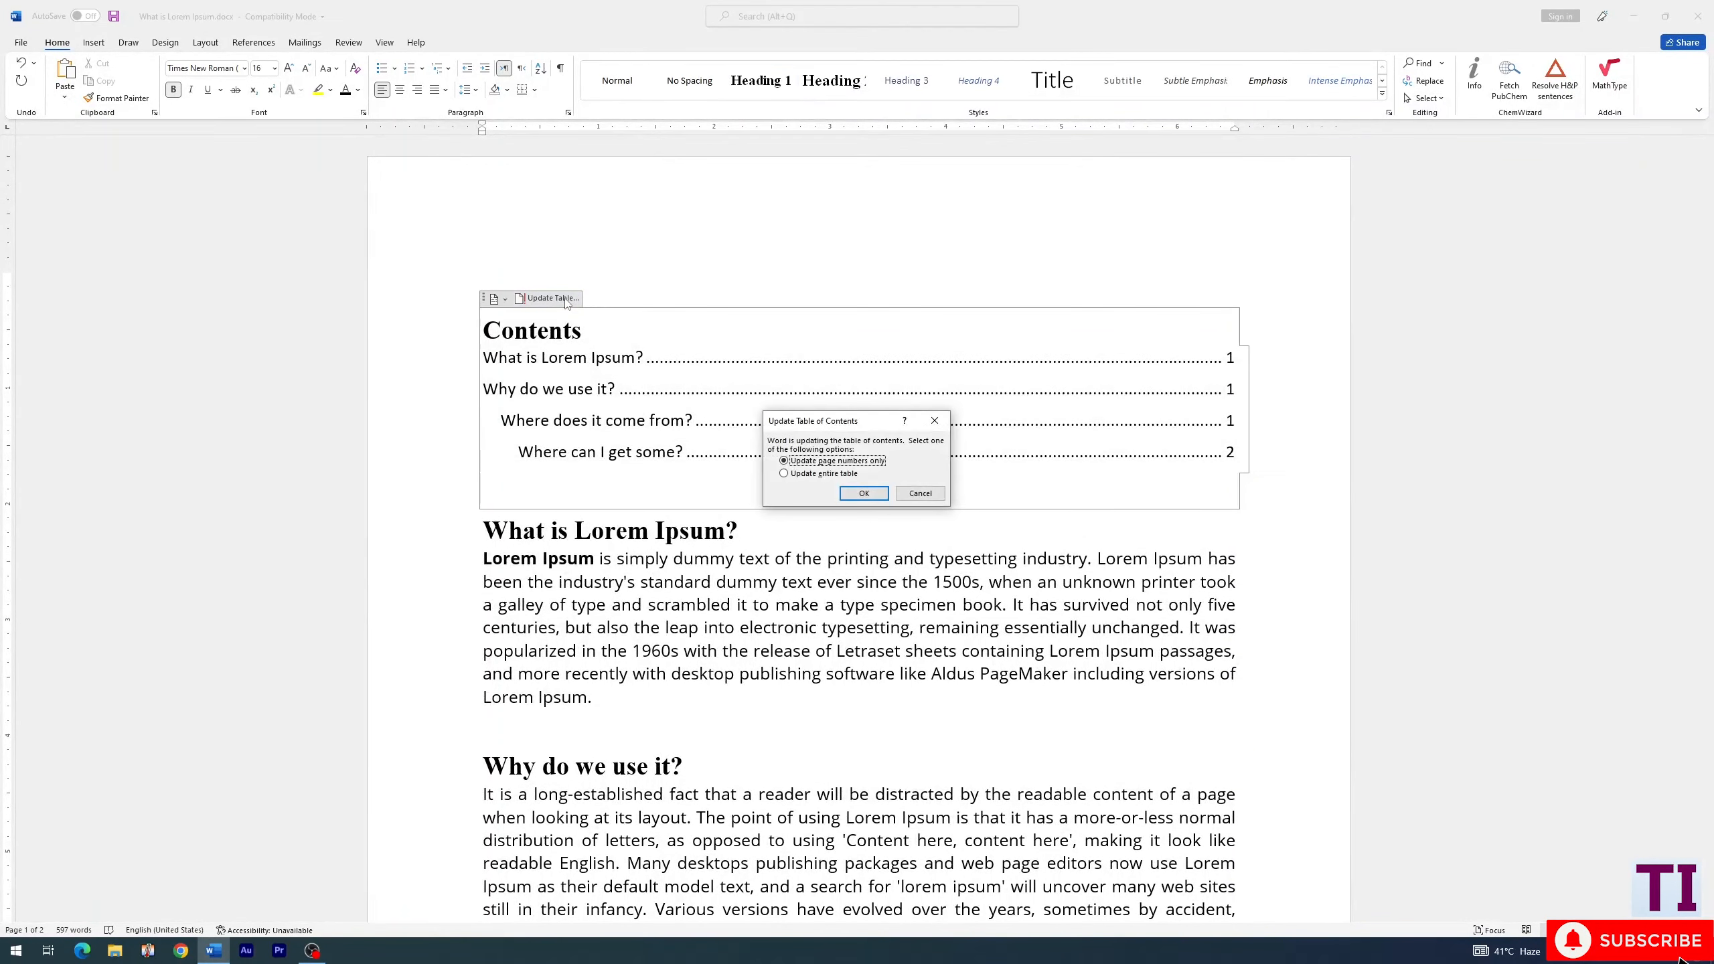
pyautogui.click(819, 474)
pyautogui.click(863, 494)
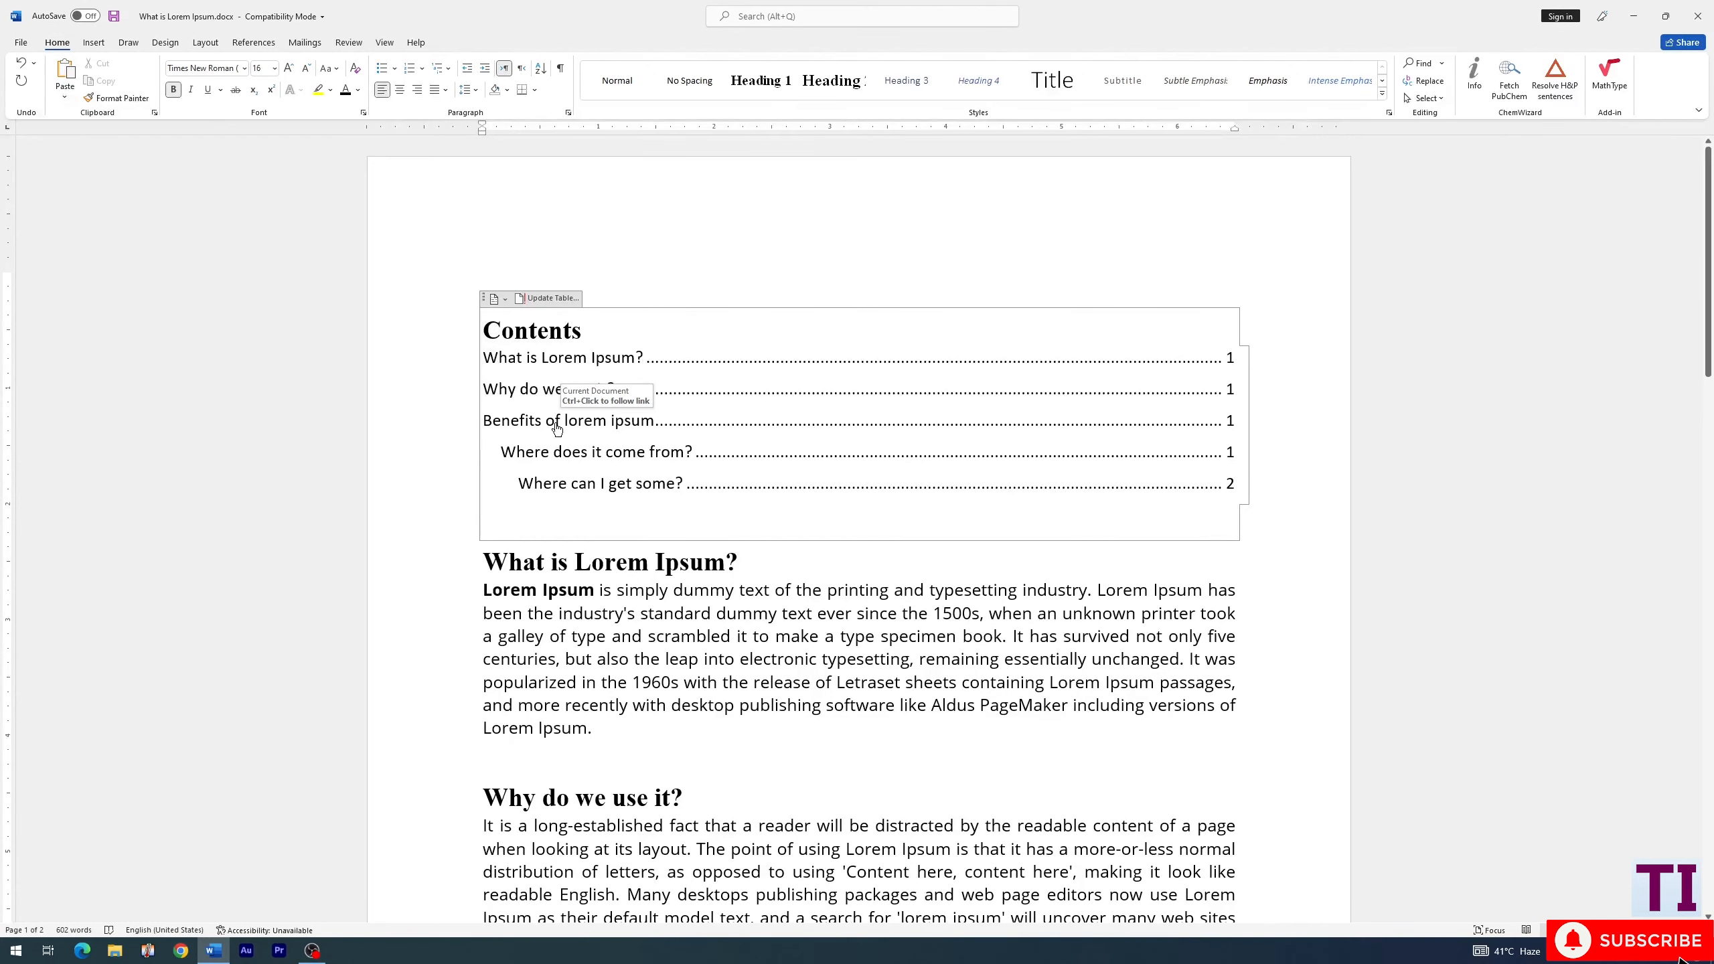
# - Follow the "Benefits of lorem ipsum" link in the table of contents to its section and return to the first page
pyautogui.keyDown('ctrl'); pyautogui.click(556, 424); pyautogui.keyUp('ctrl')
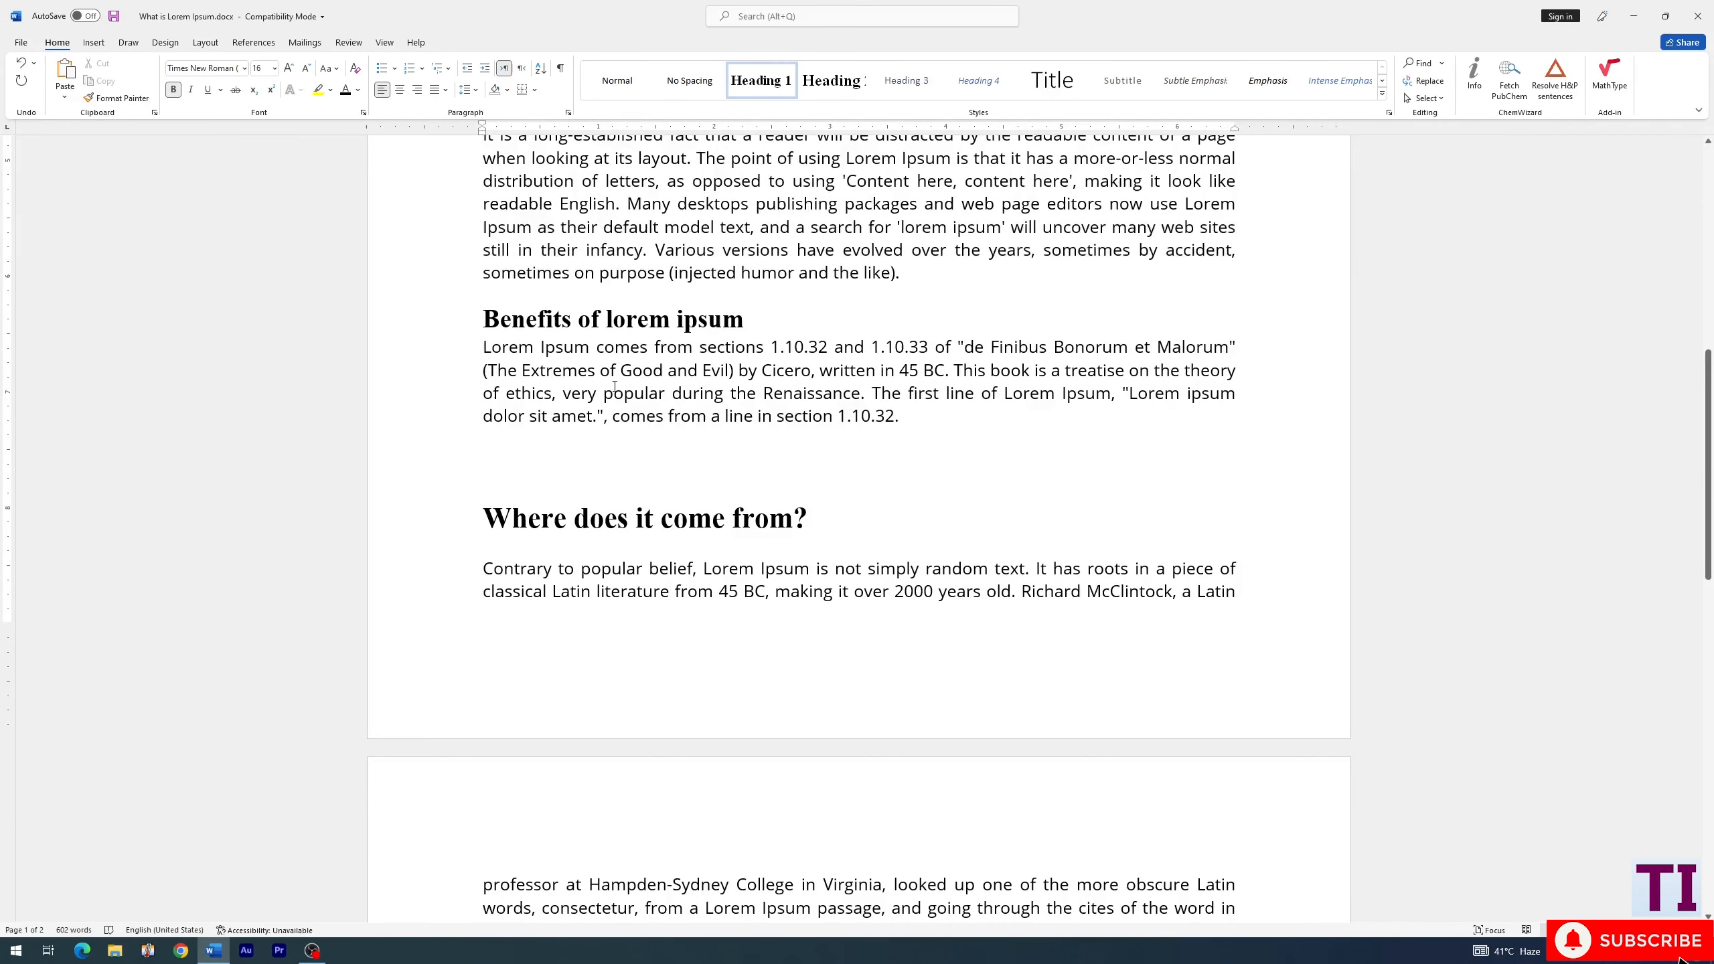
pyautogui.scroll(10, 614, 387)
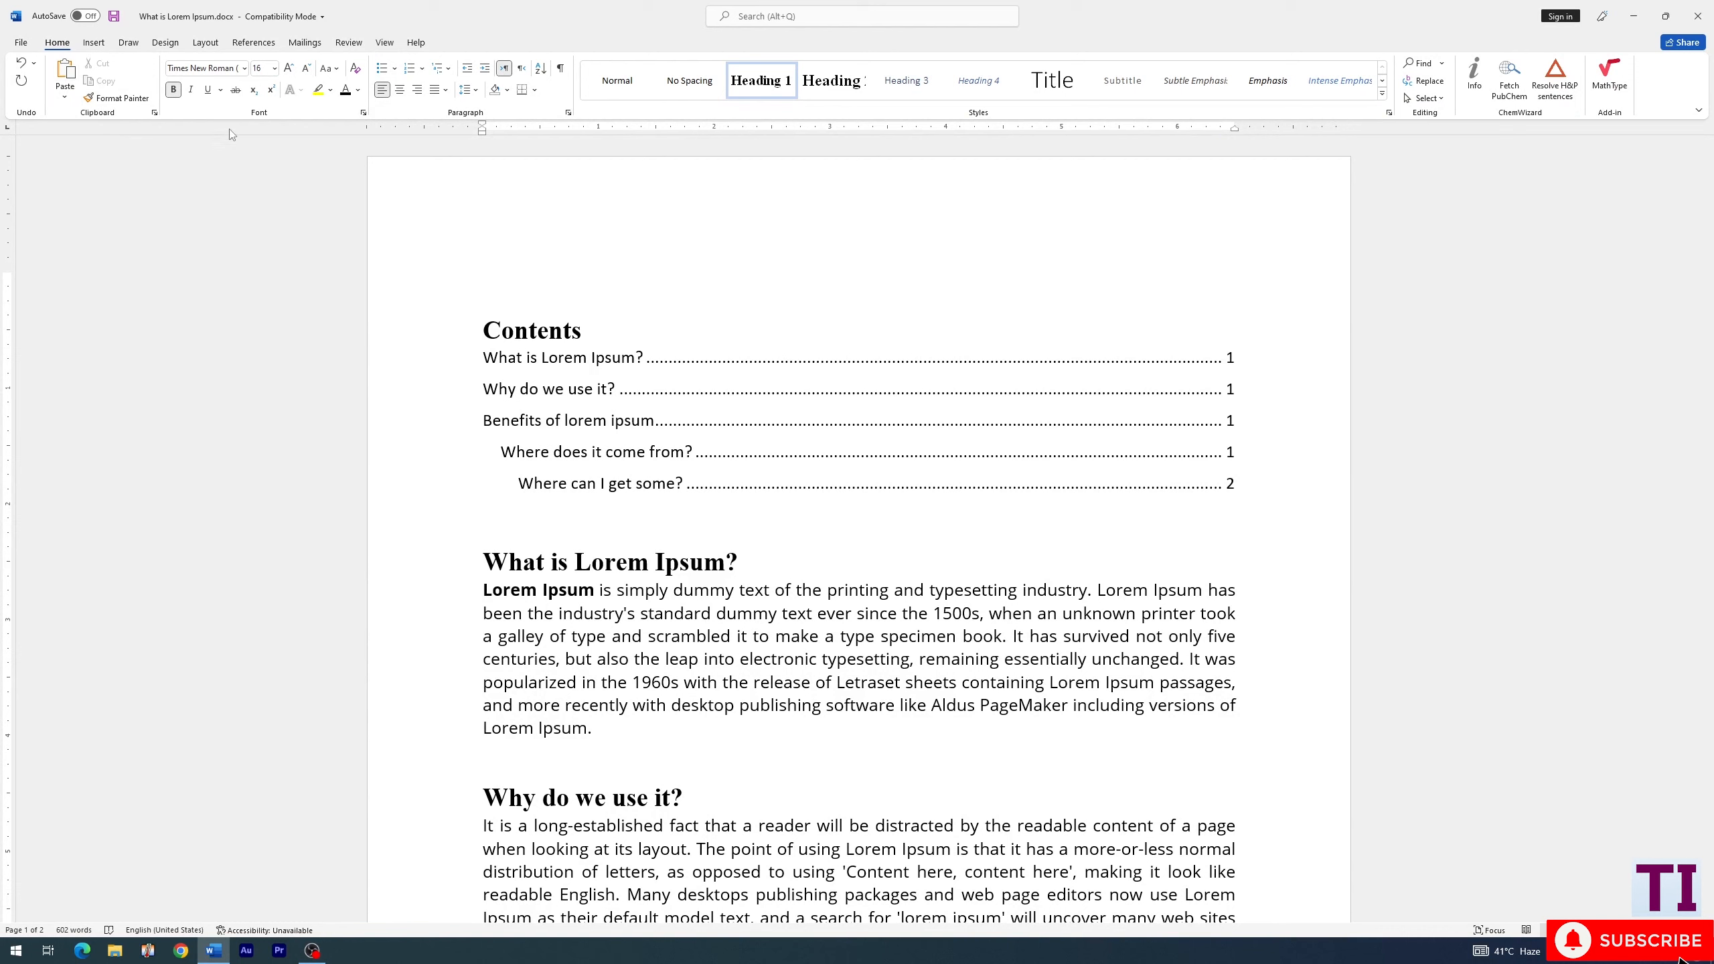
pyautogui.click(447, 74)
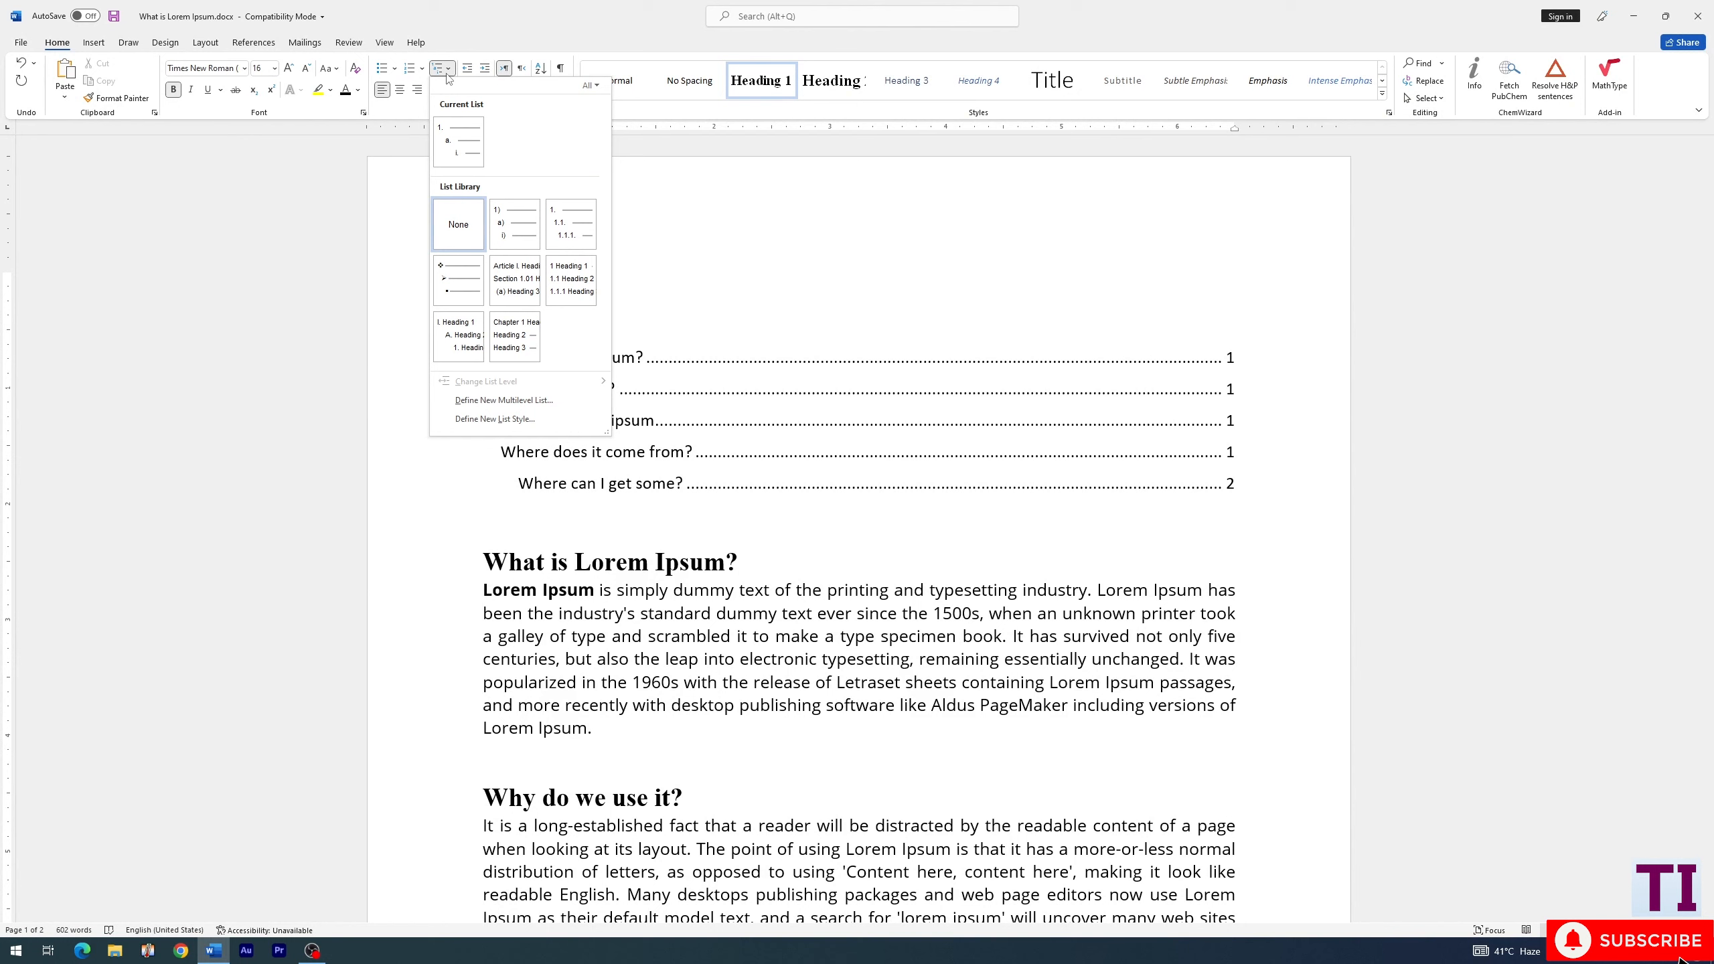
pyautogui.moveTo(578, 283)
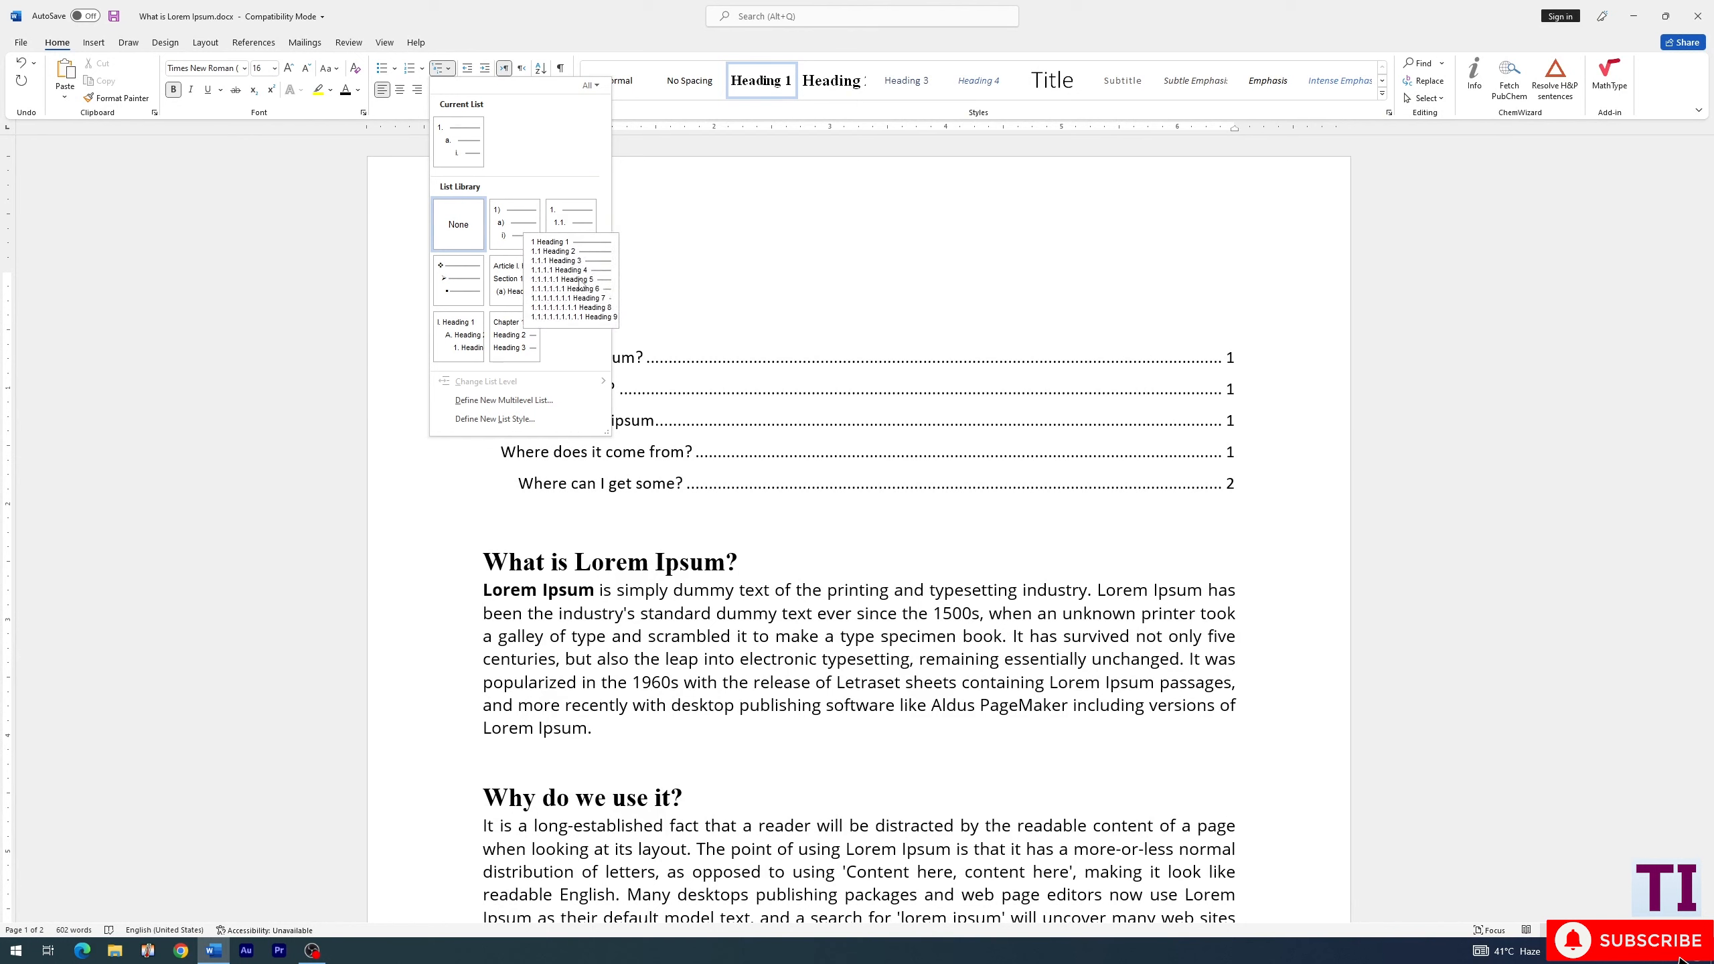
pyautogui.click(616, 503)
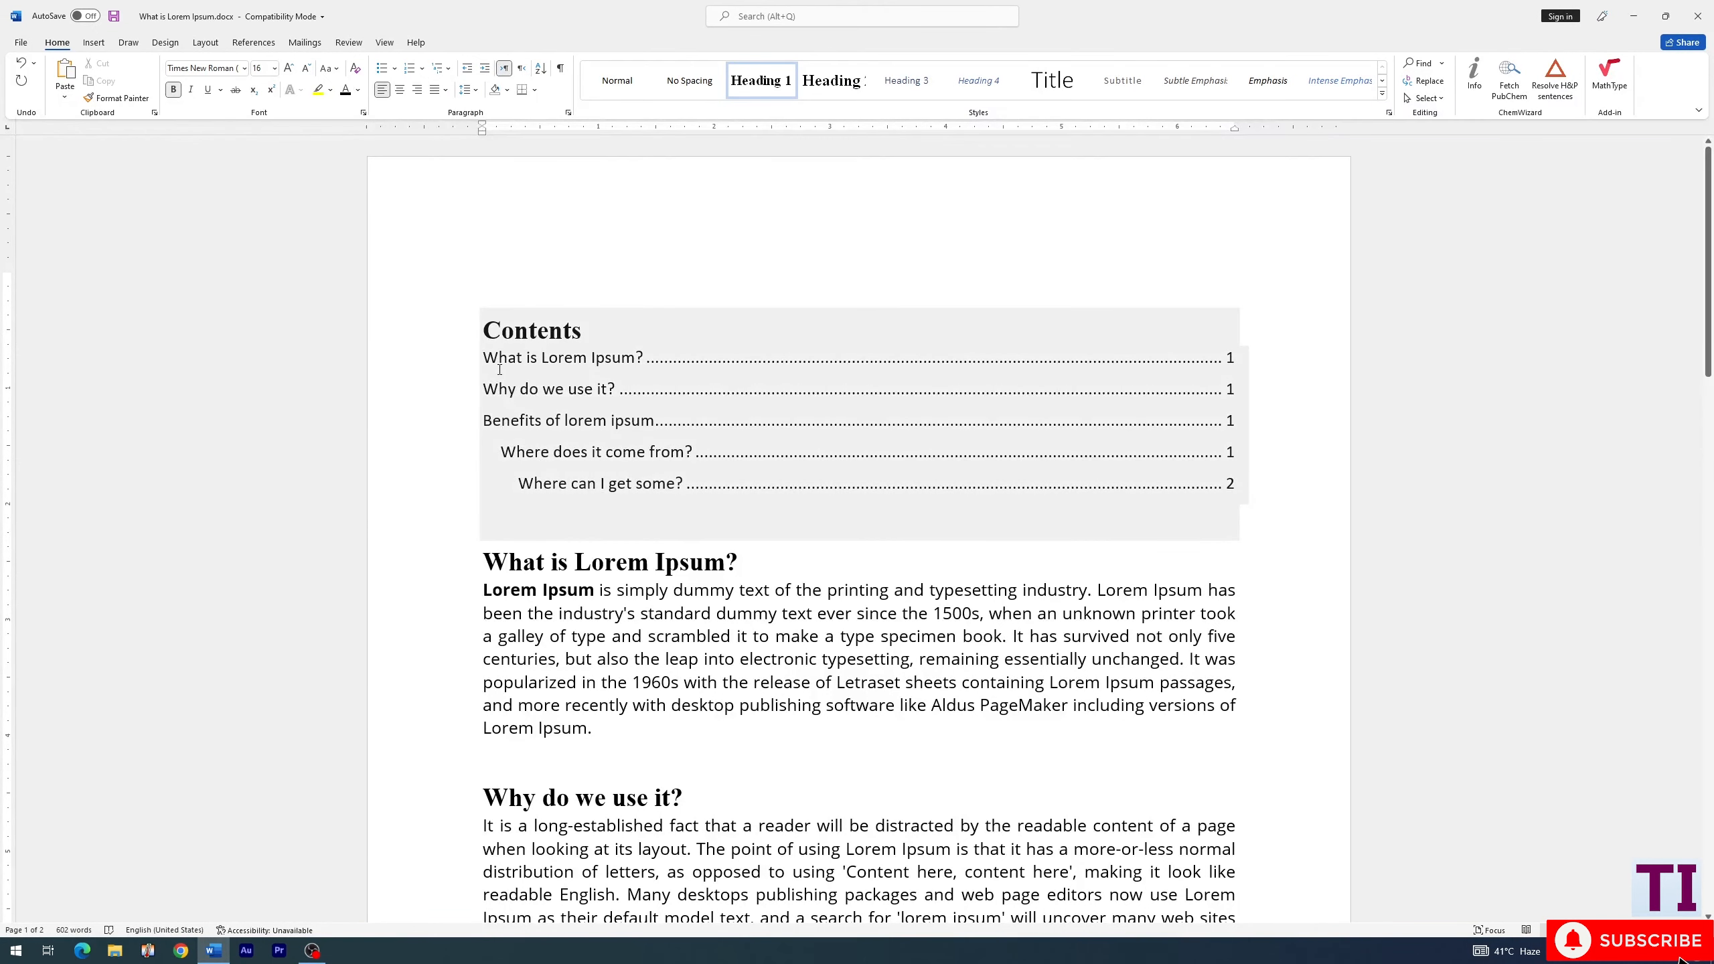
pyautogui.click(514, 549)
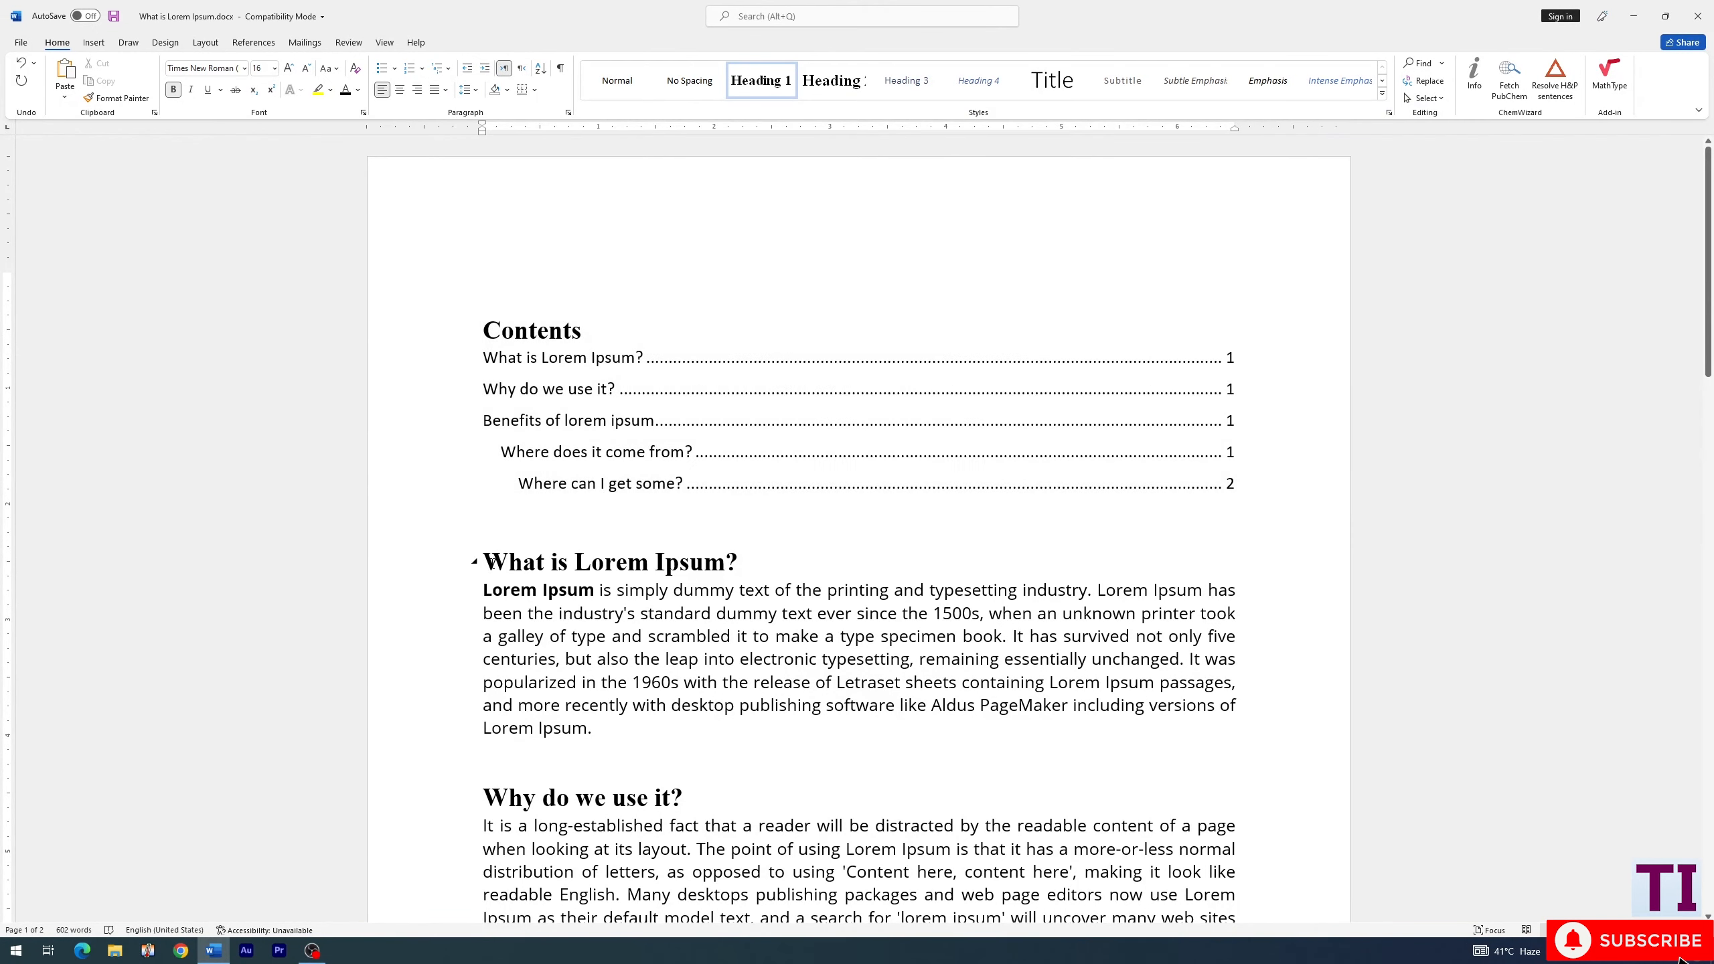
pyautogui.click(524, 515)
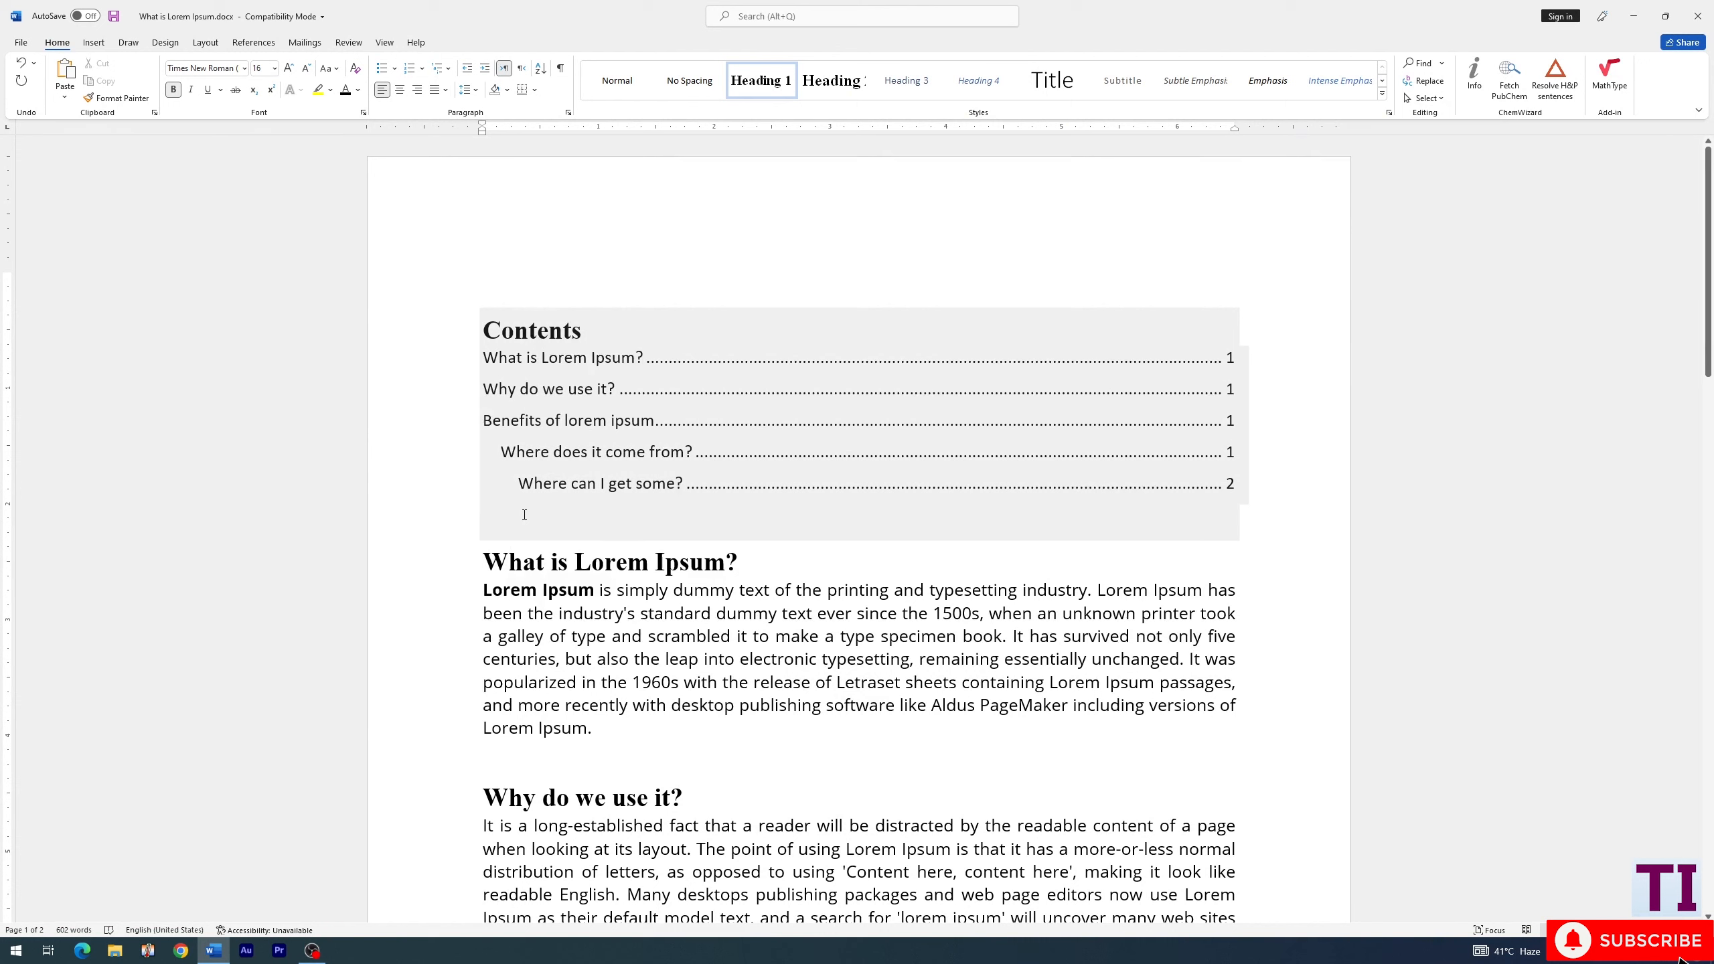
# - Number the headings with the multilevel list 1 Heading 1, 1.1 Heading 2, 1.1.1 Heading 3, starting from the "What is Lorem Ipsum?" heading
pyautogui.click(500, 562)
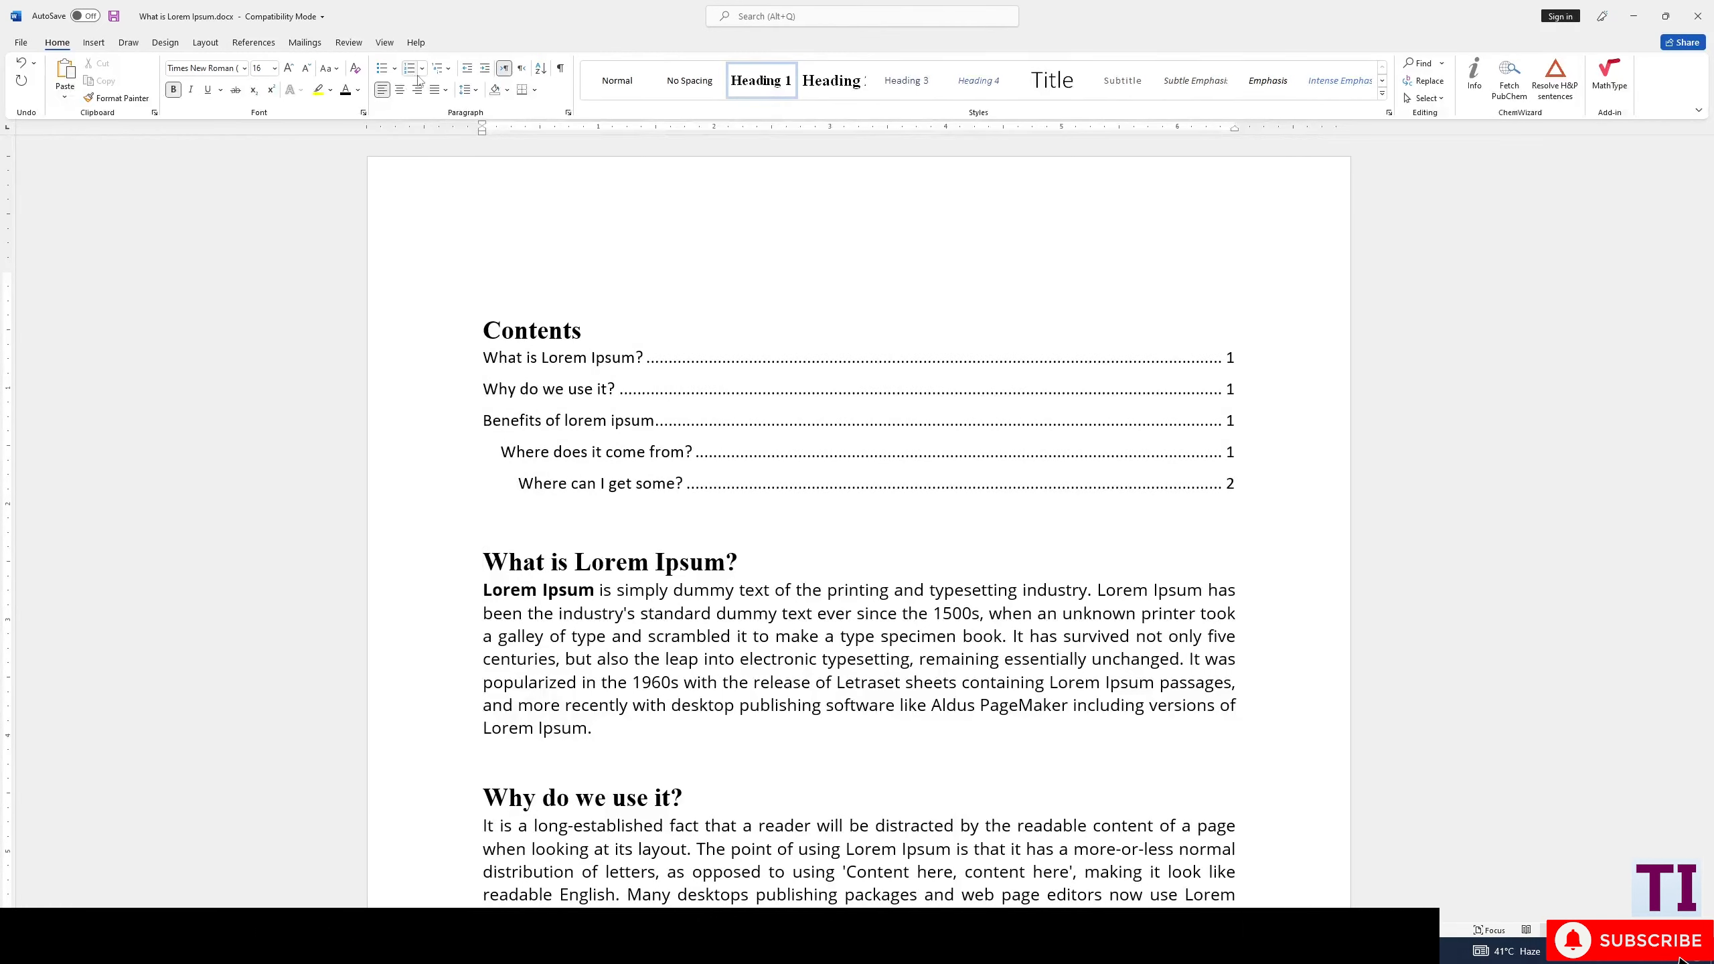
pyautogui.click(445, 68)
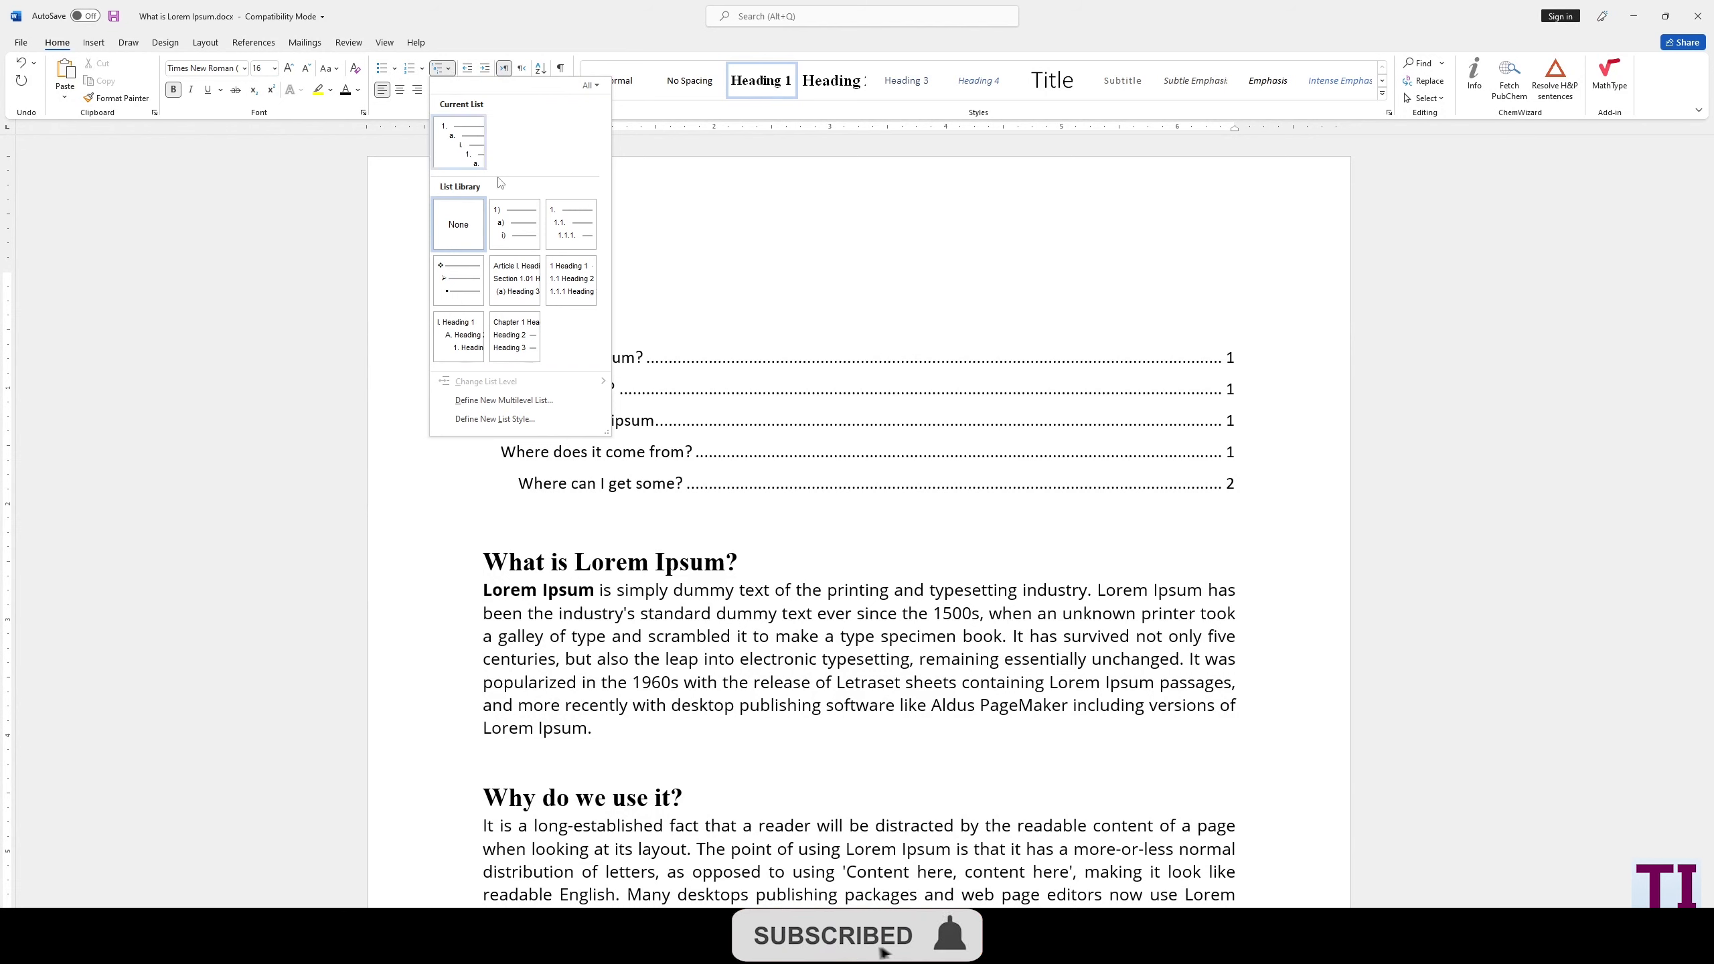
pyautogui.moveTo(563, 285)
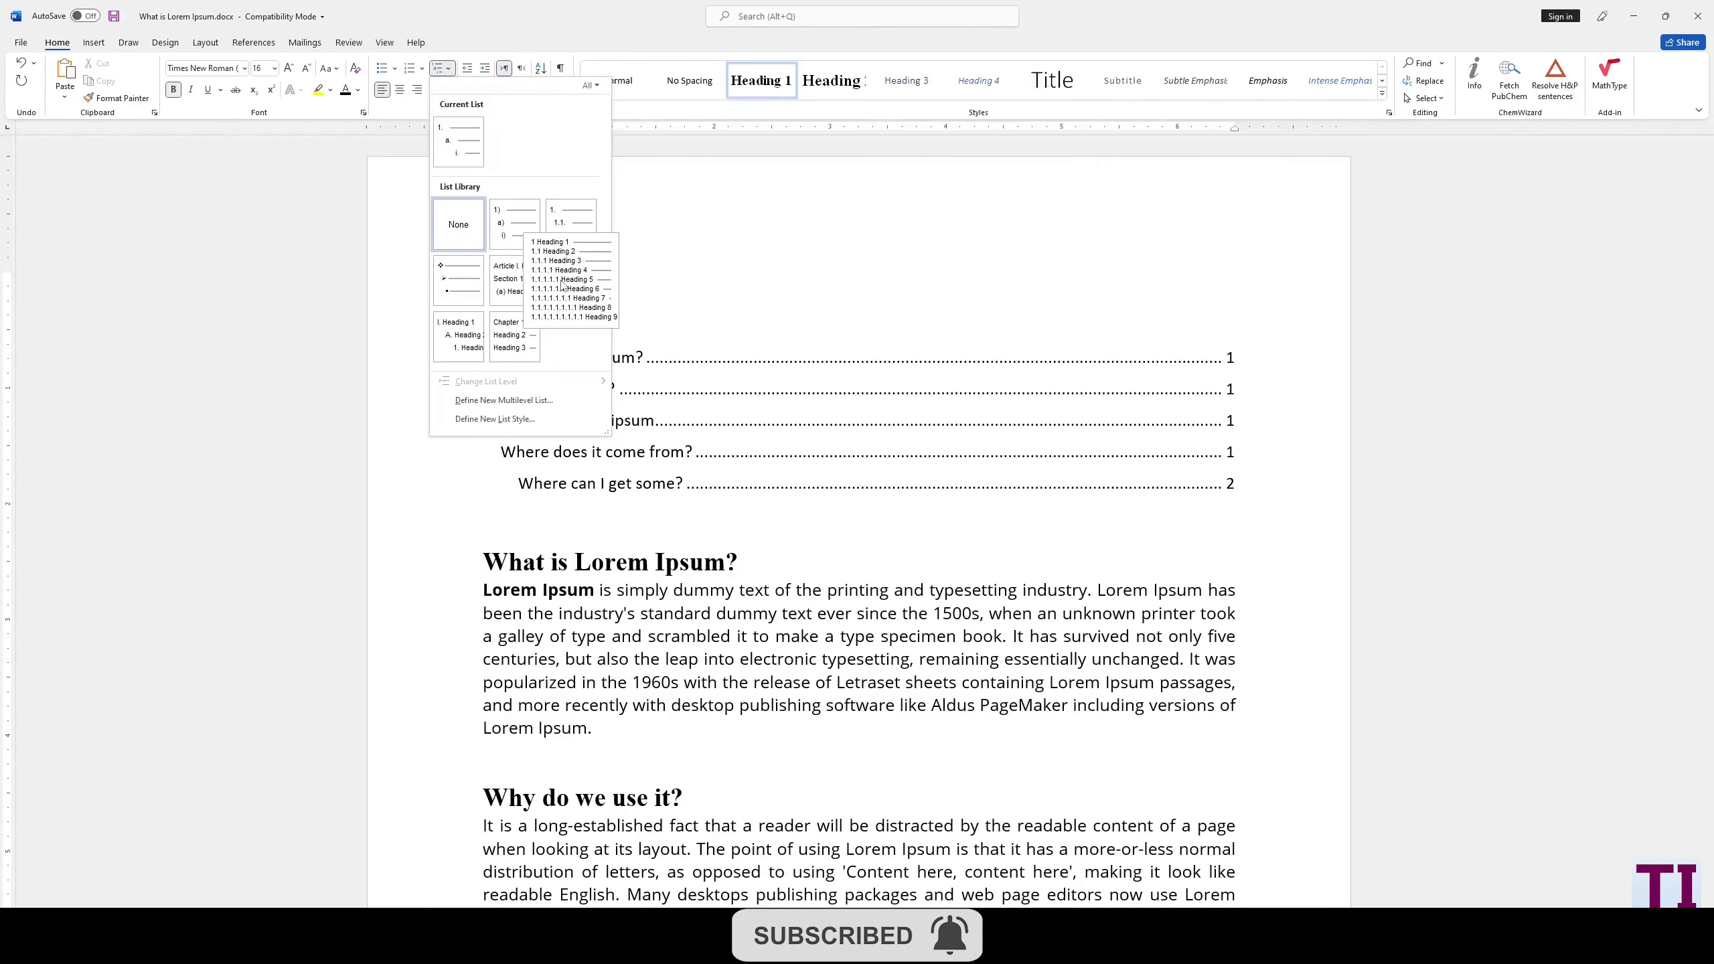
pyautogui.click(562, 285)
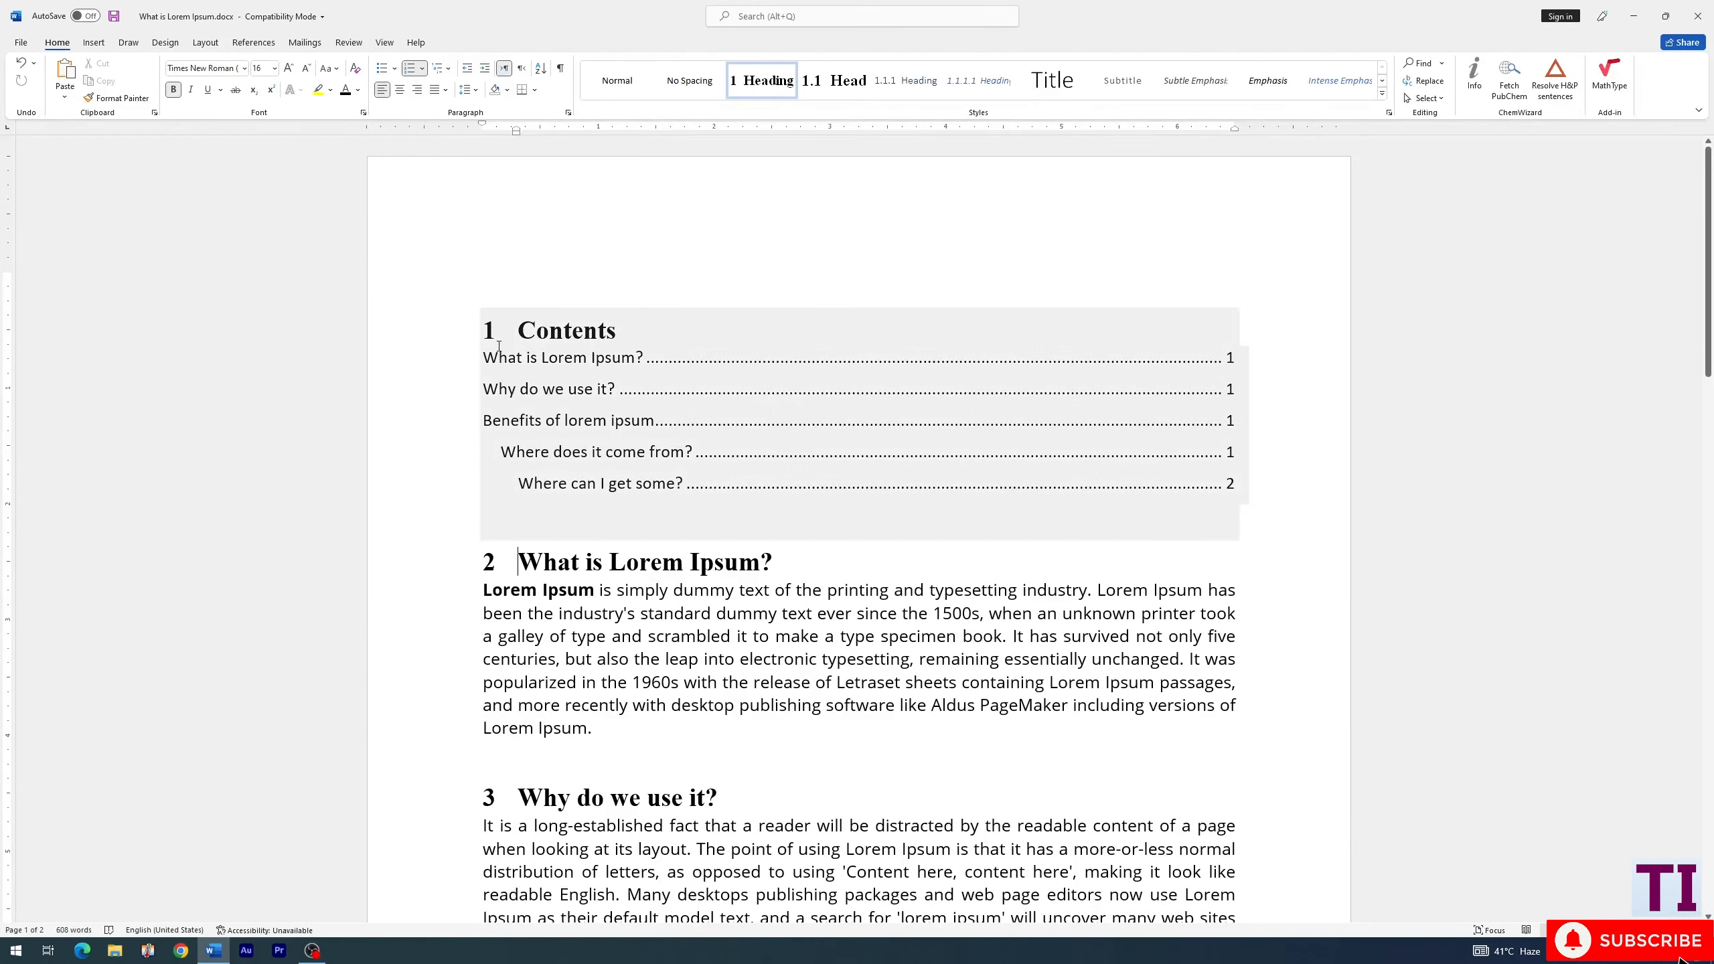
# - Remove the heading number from the "Contents" title and check the numbering of the remaining headings
pyautogui.click(516, 325)
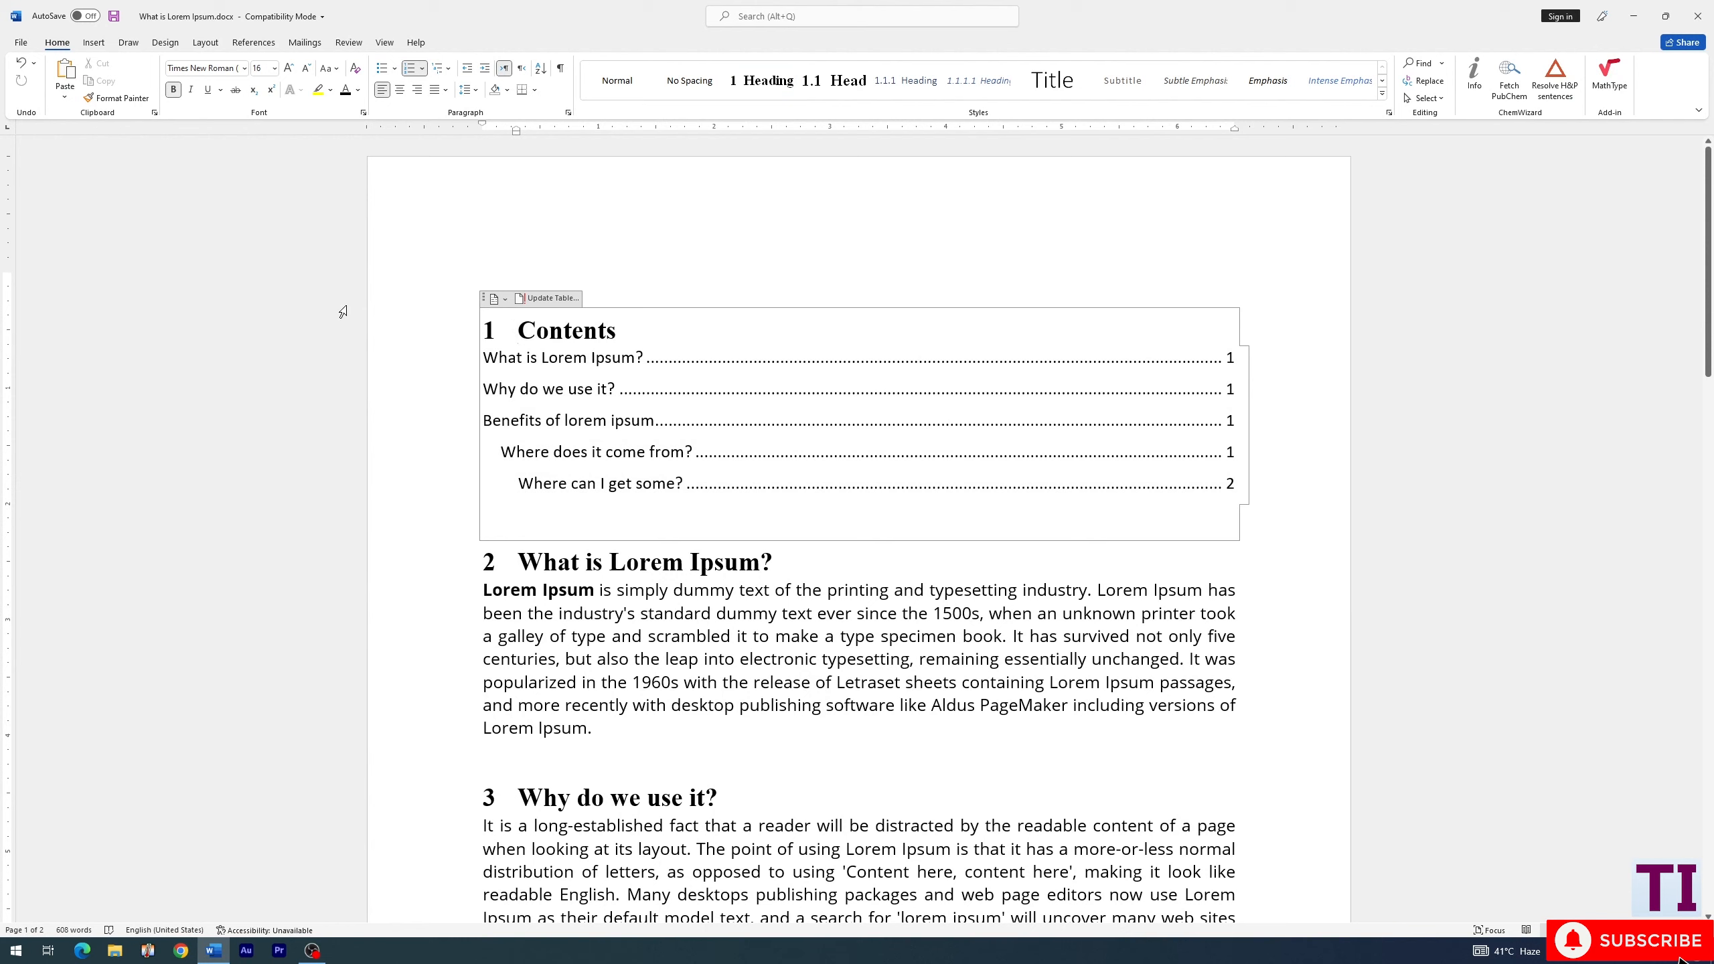
pyautogui.press('BackSpace')
pyautogui.scroll(-8, 507, 579)
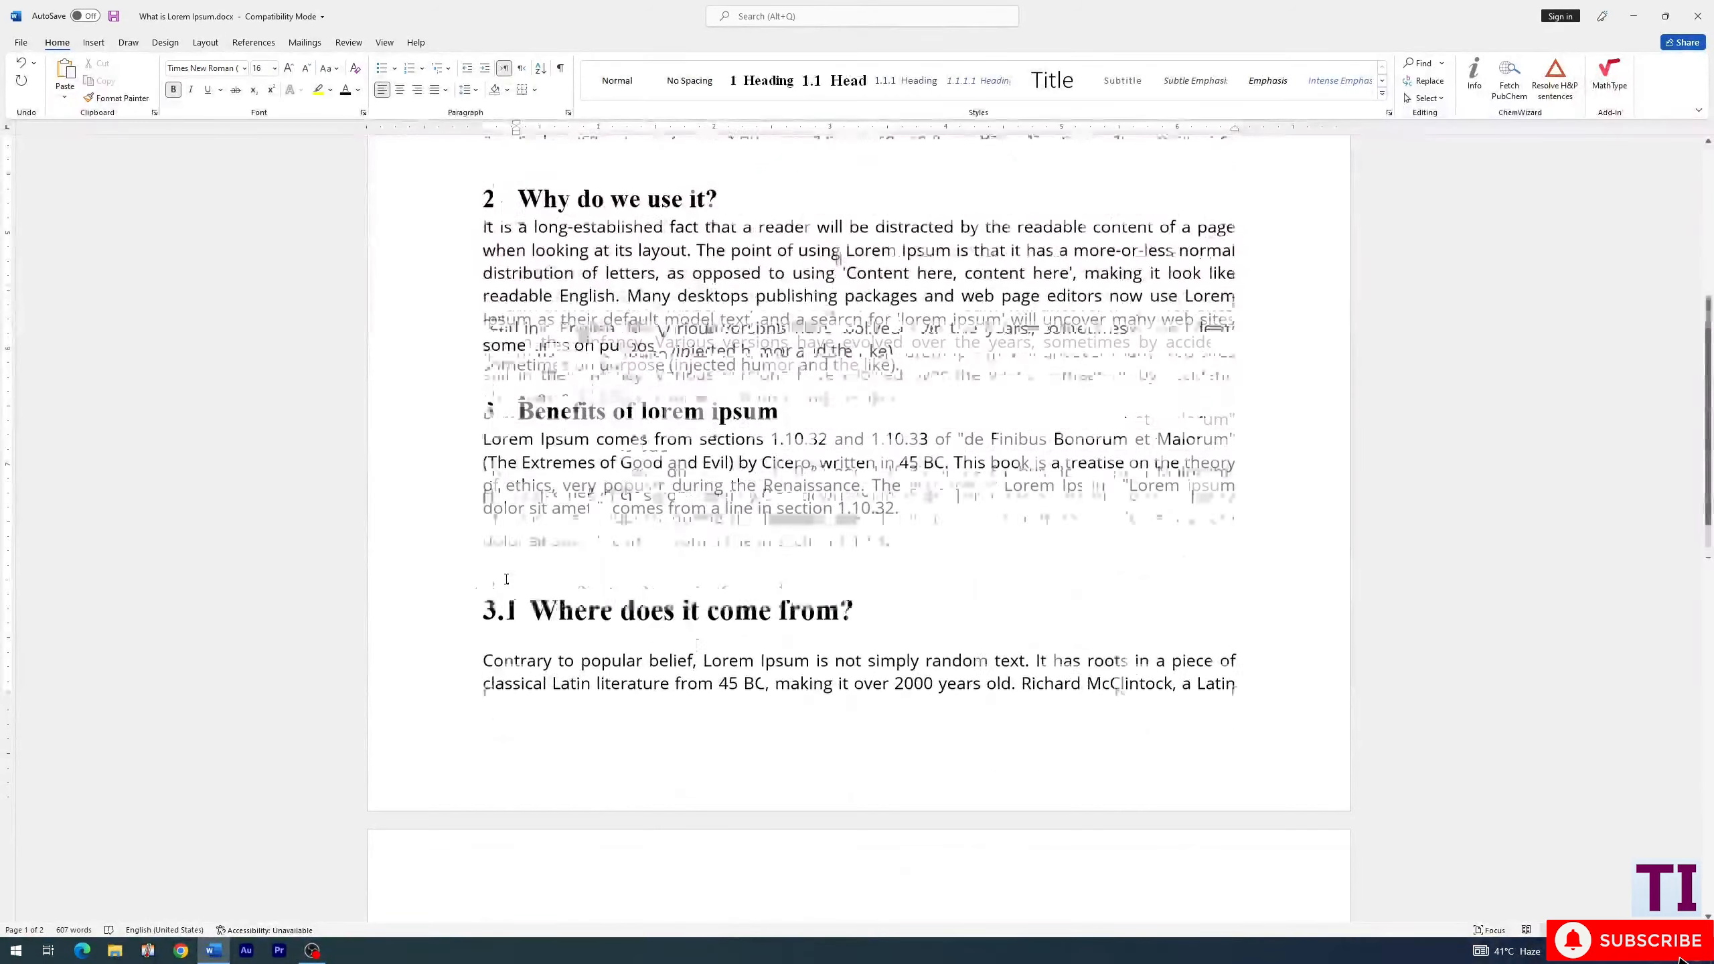
pyautogui.scroll(8, 506, 578)
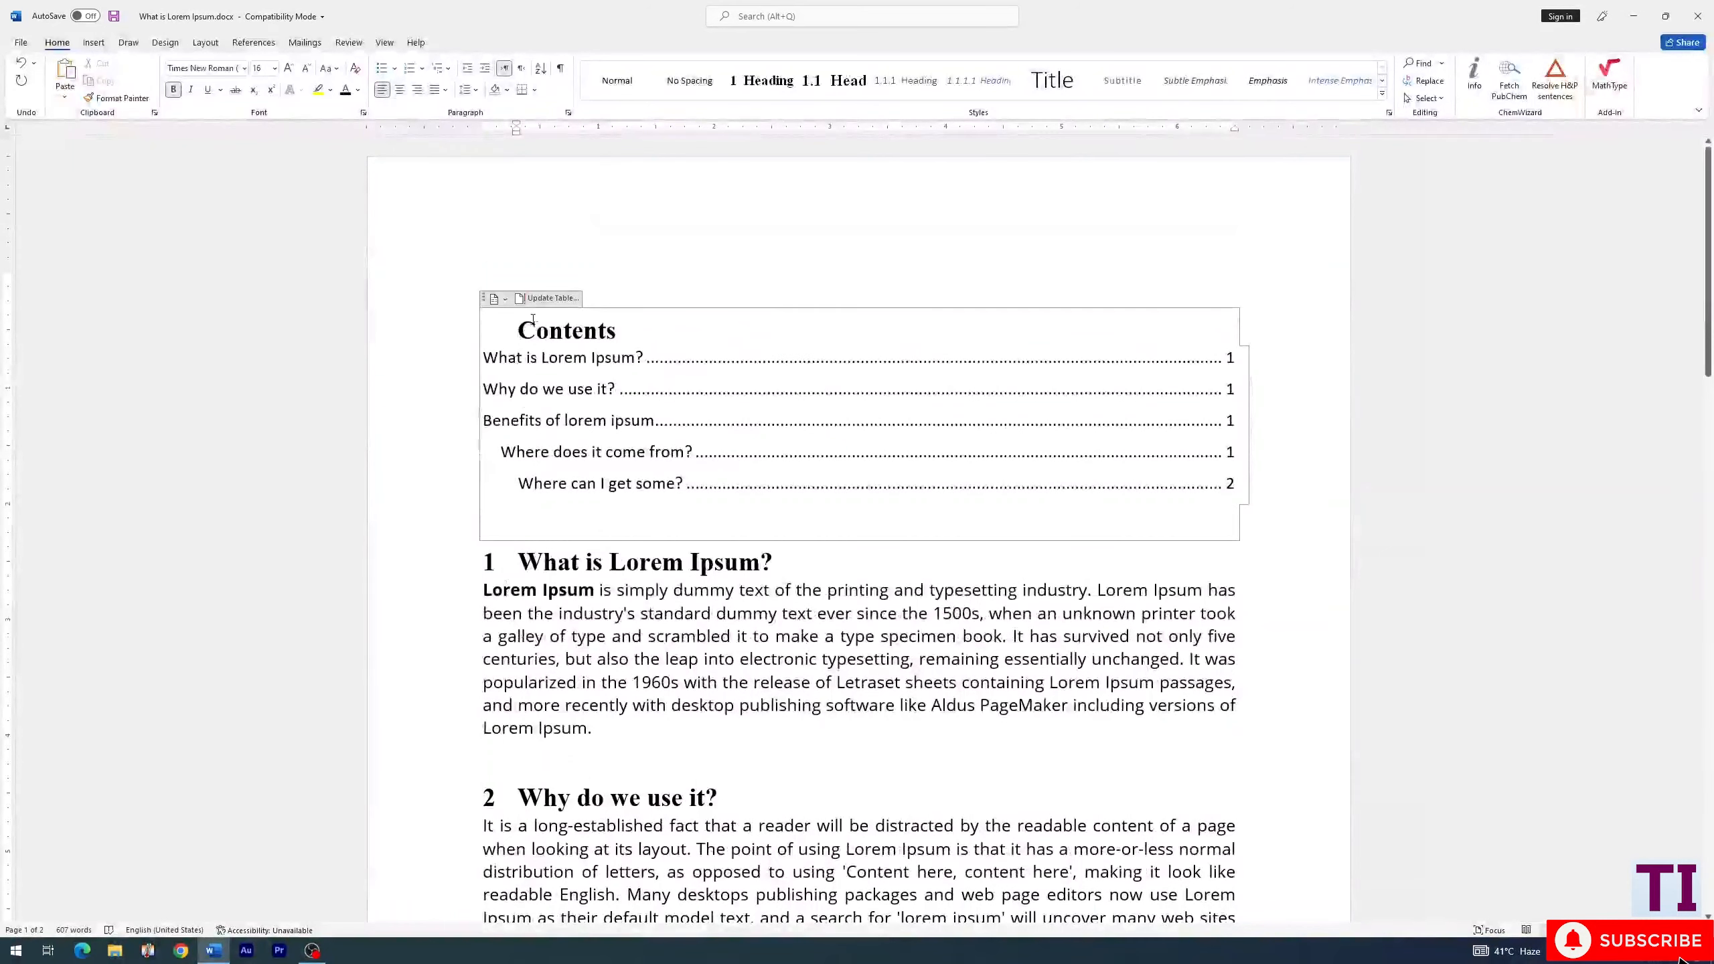
# - Update the entire table of contents to include the heading numbers
pyautogui.click(549, 298)
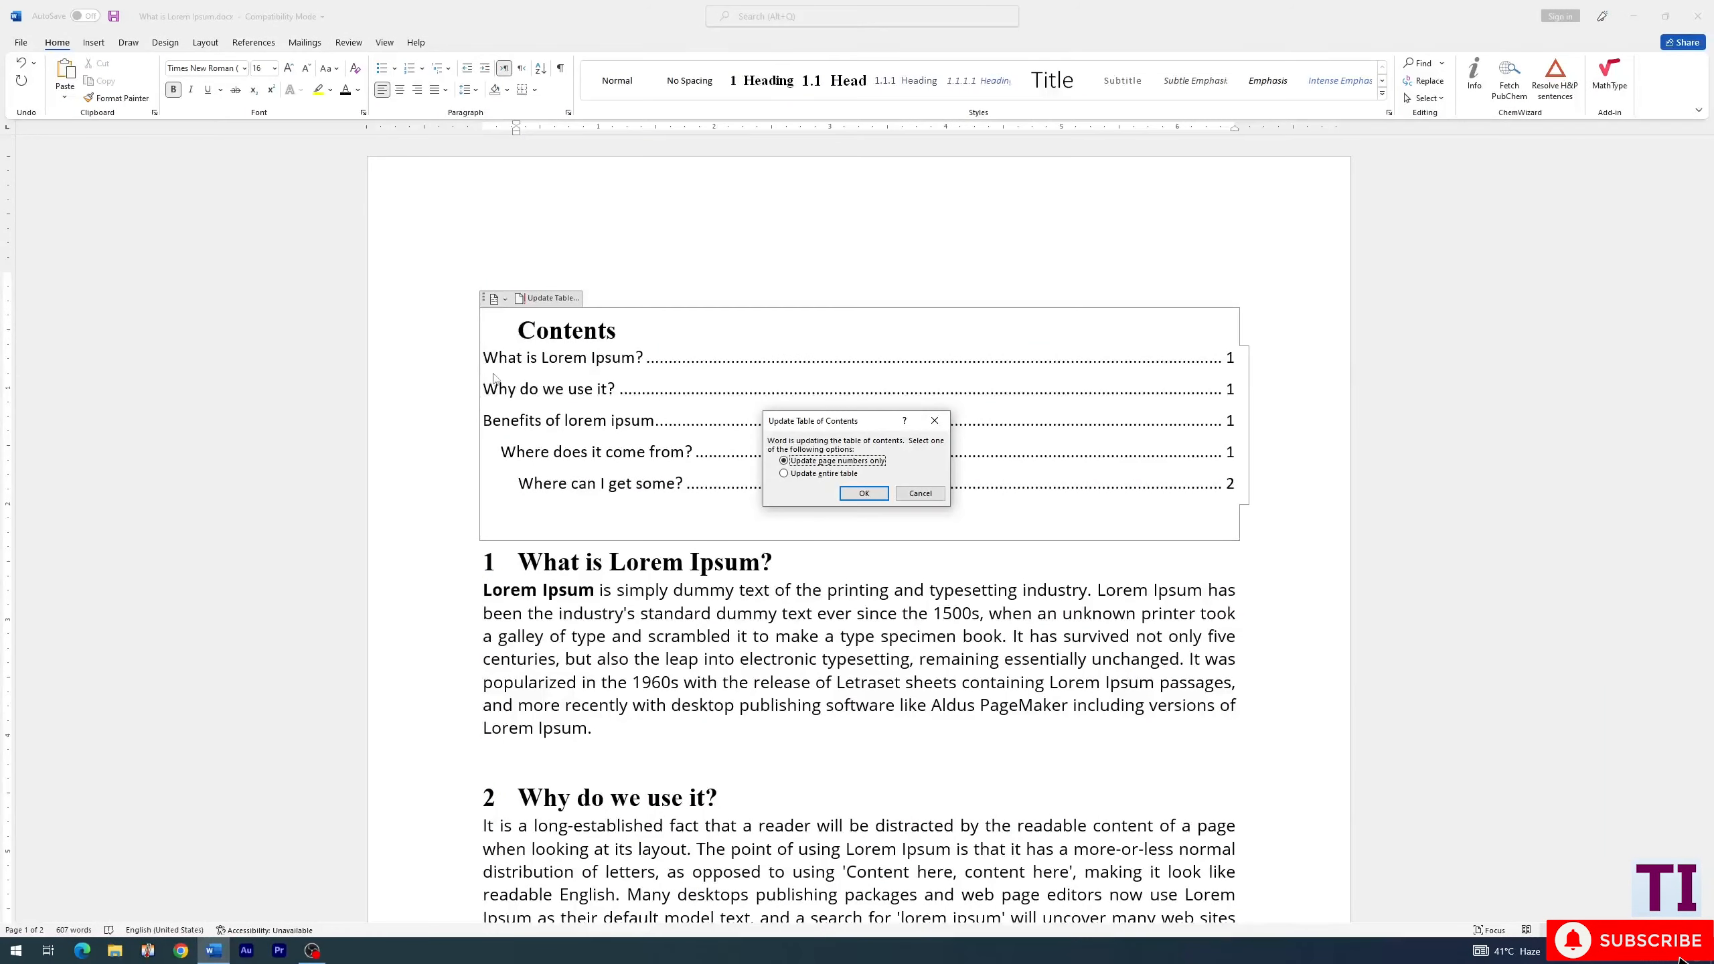
pyautogui.click(823, 474)
pyautogui.click(863, 493)
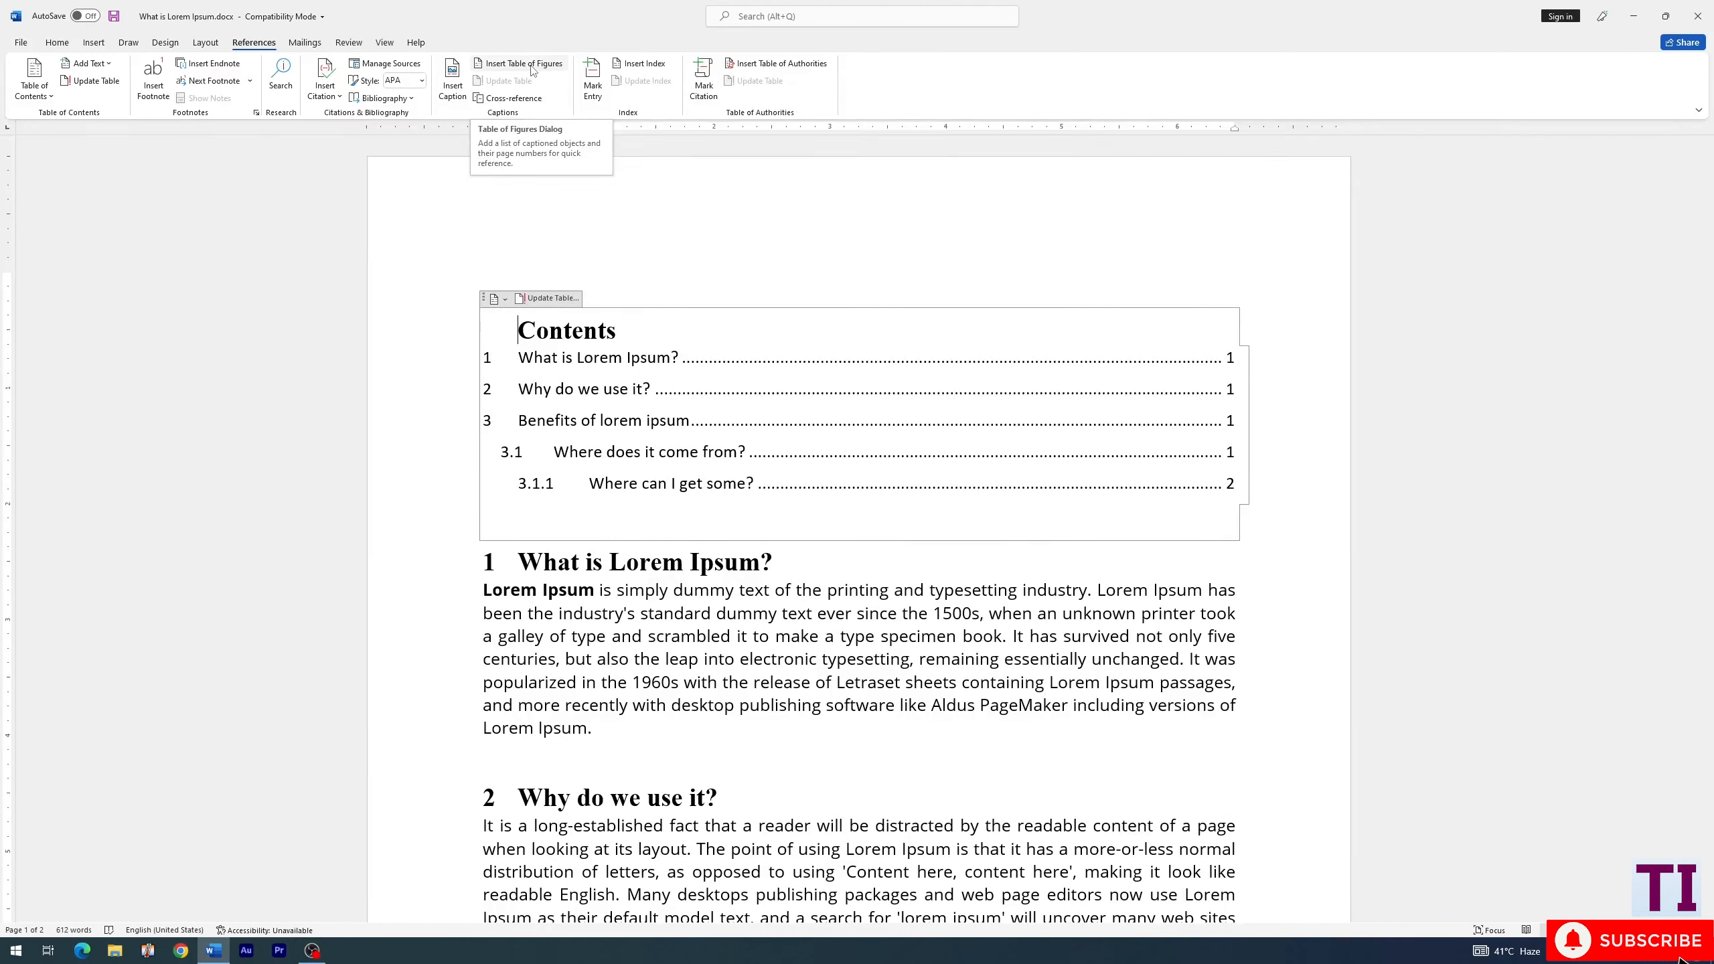
pyautogui.click(93, 43)
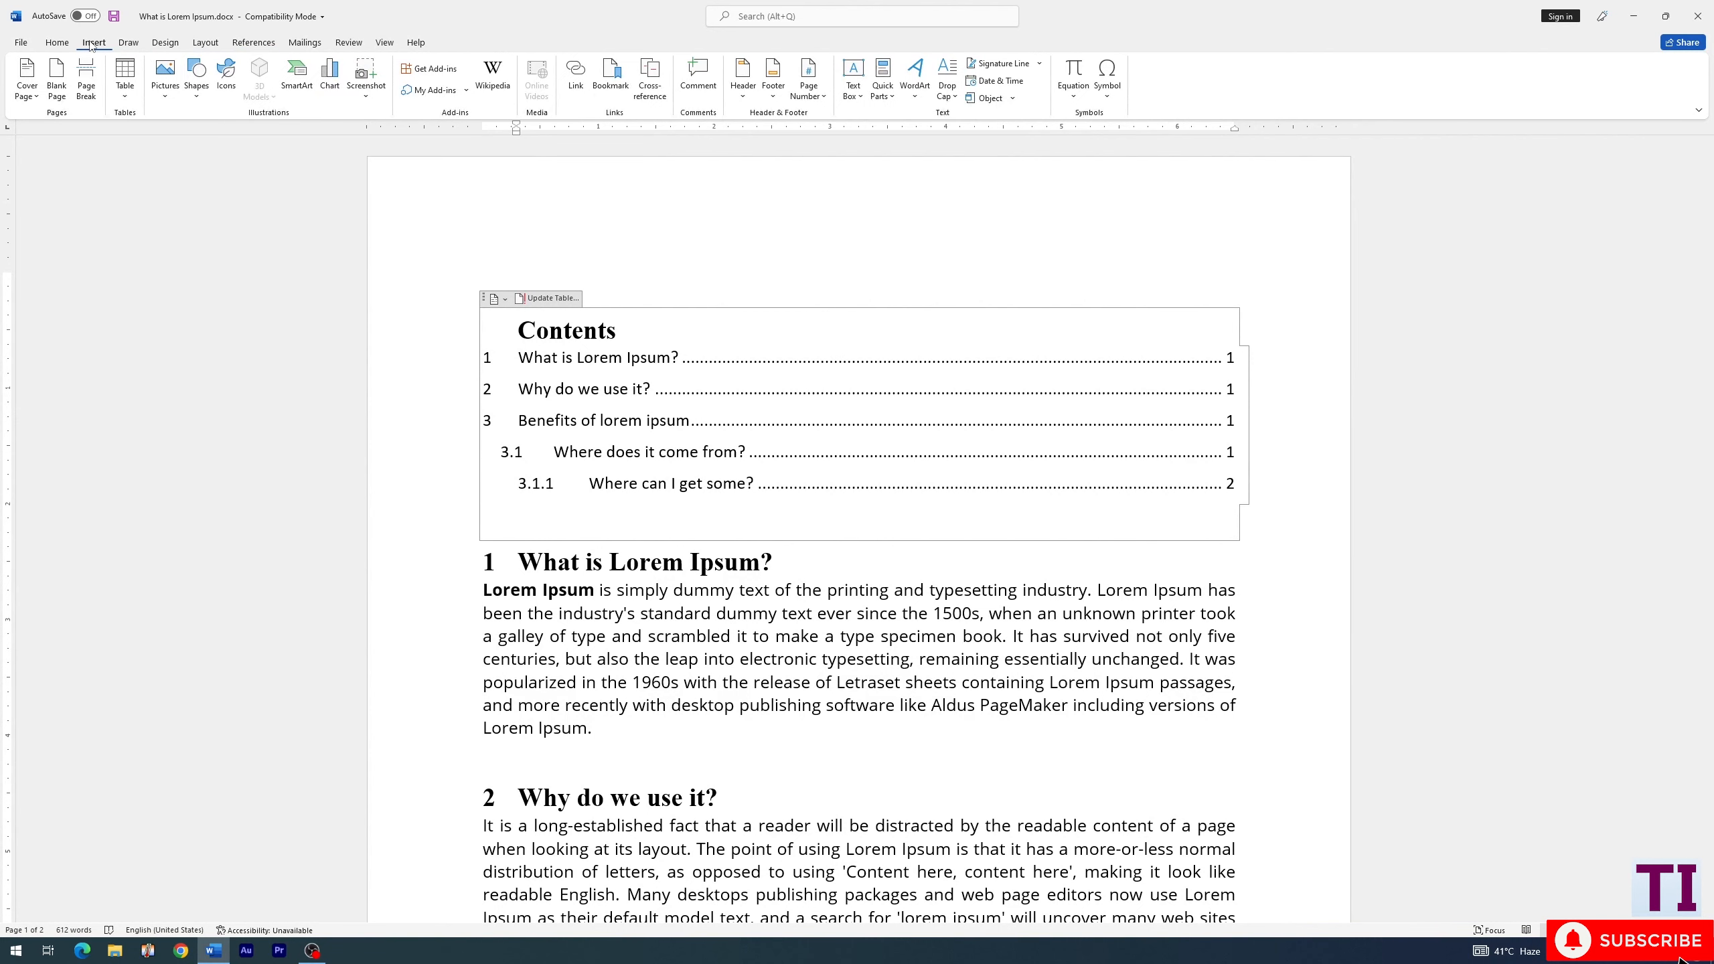
pyautogui.click(164, 79)
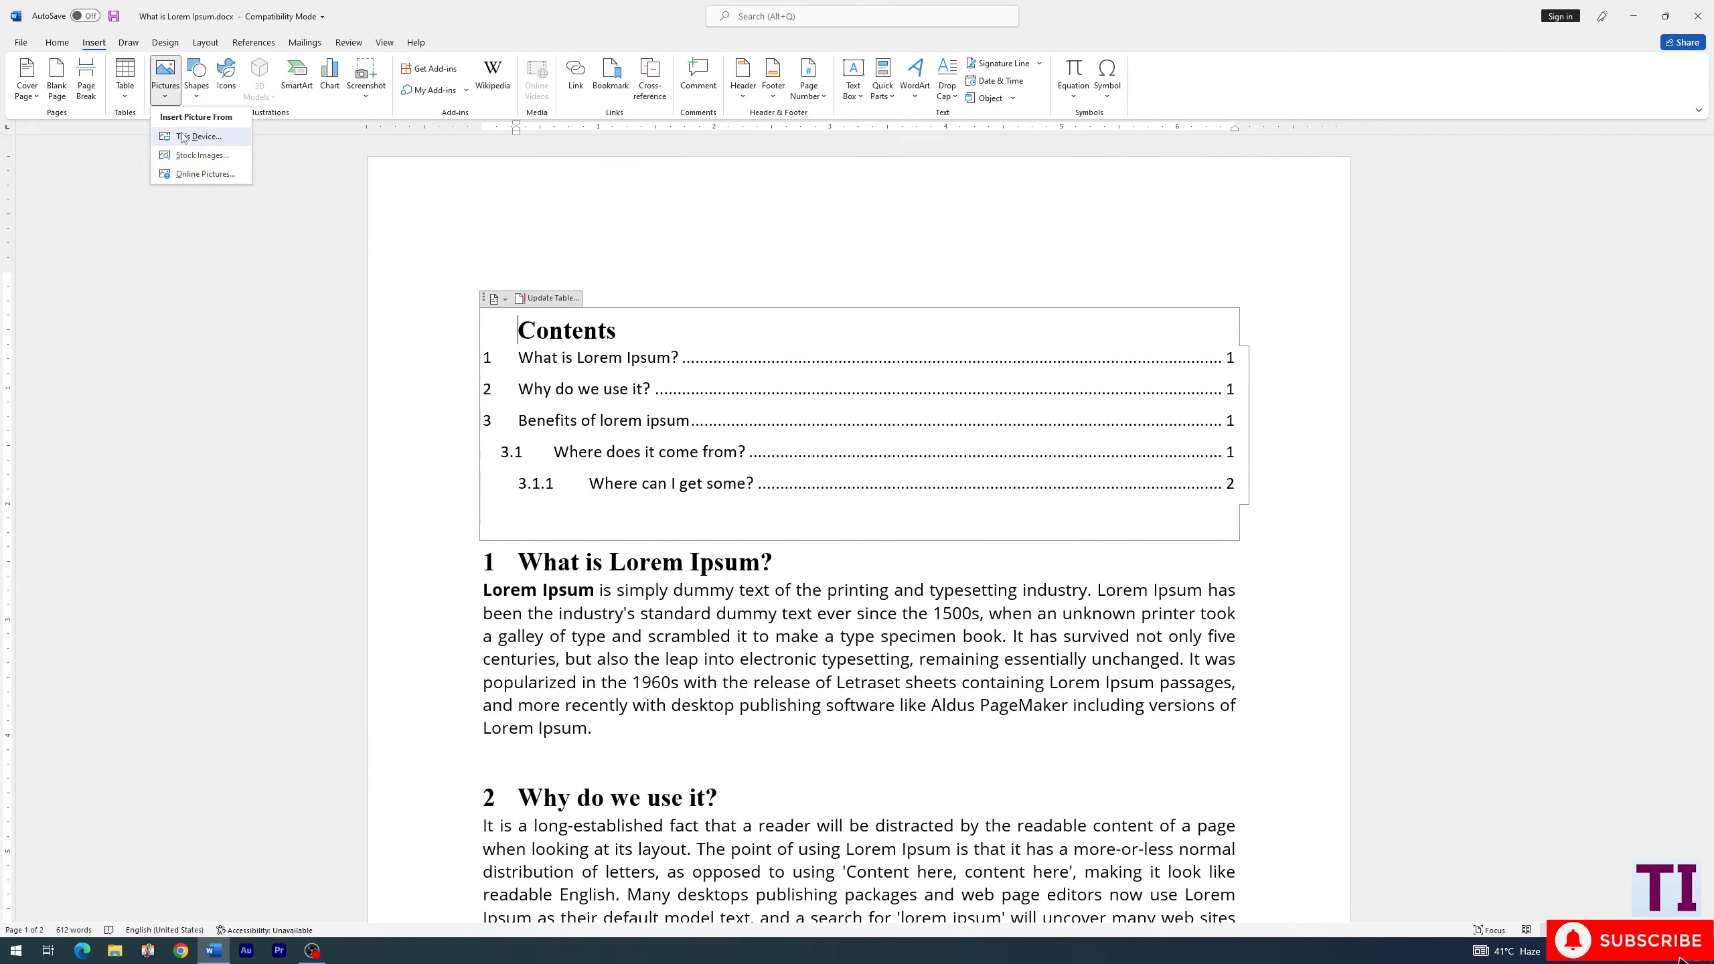
pyautogui.click(202, 98)
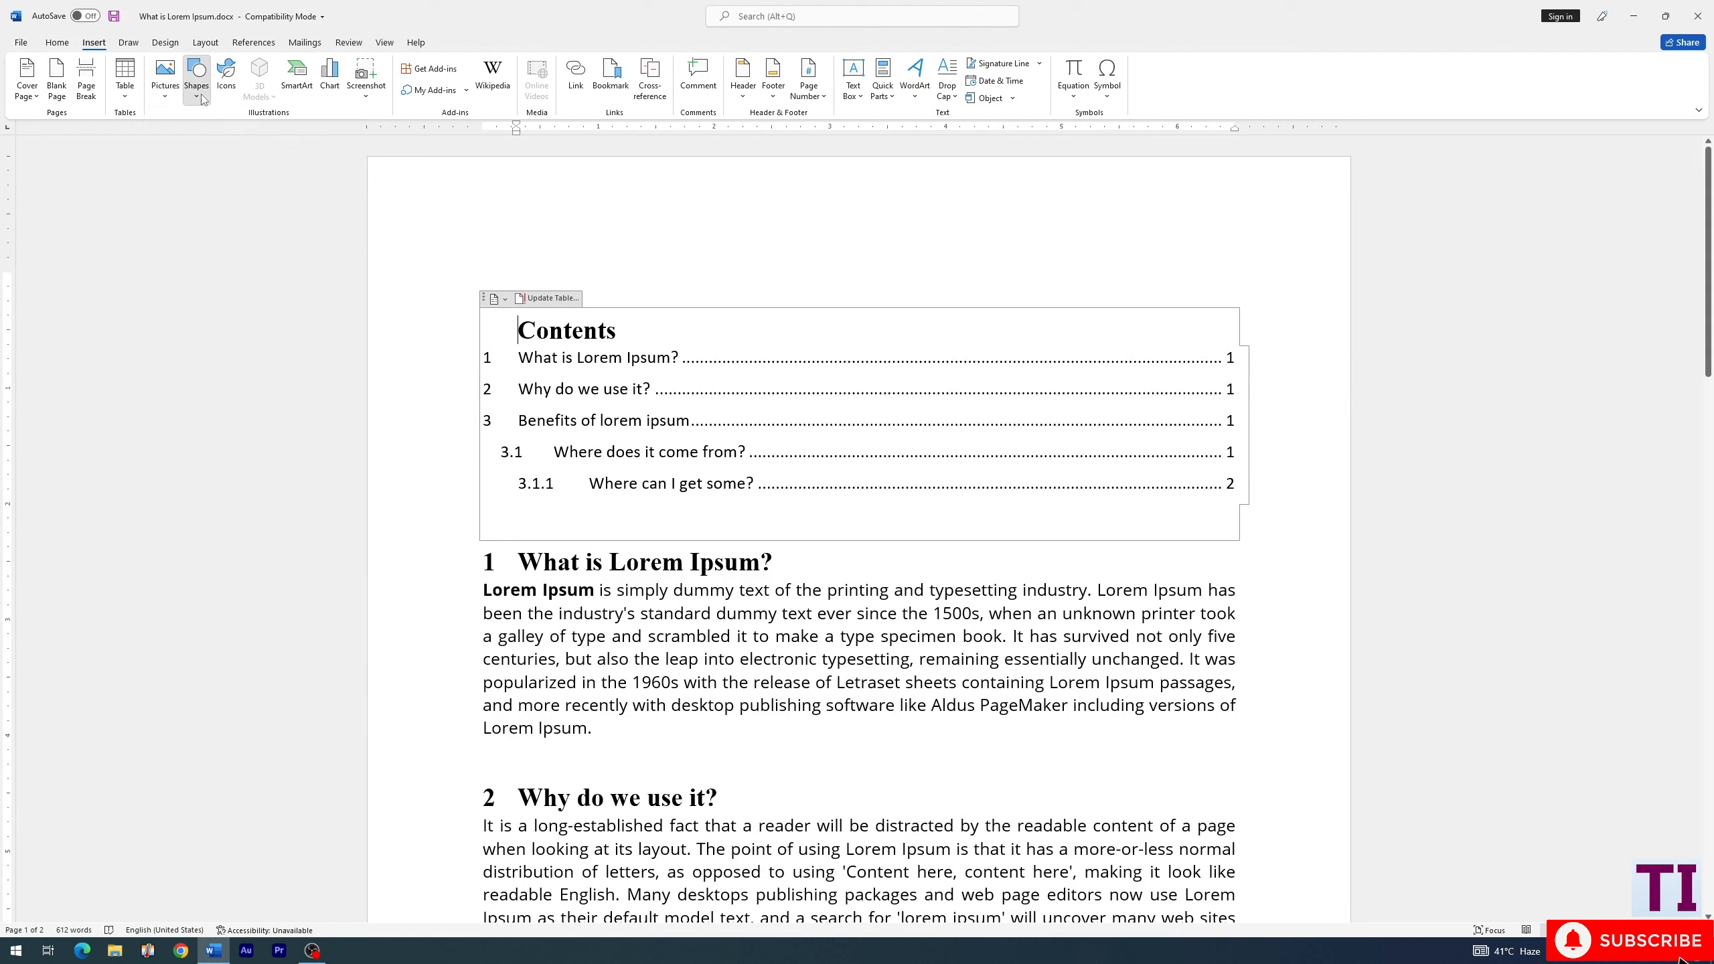
pyautogui.click(201, 99)
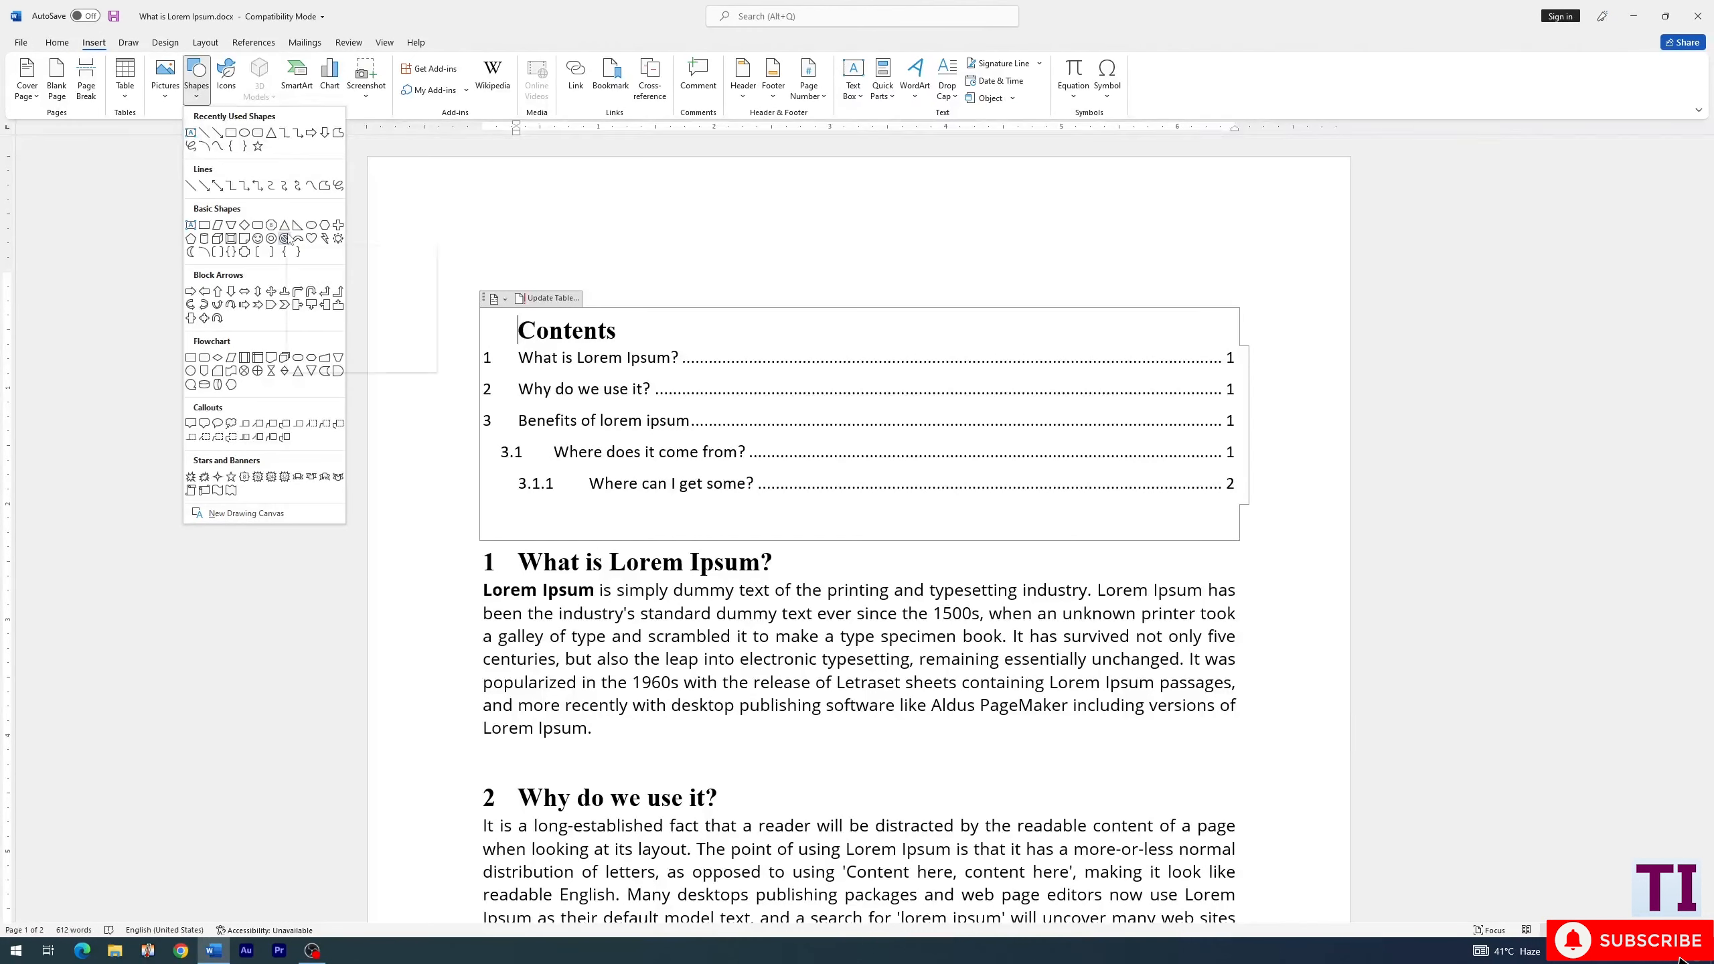
pyautogui.click(254, 43)
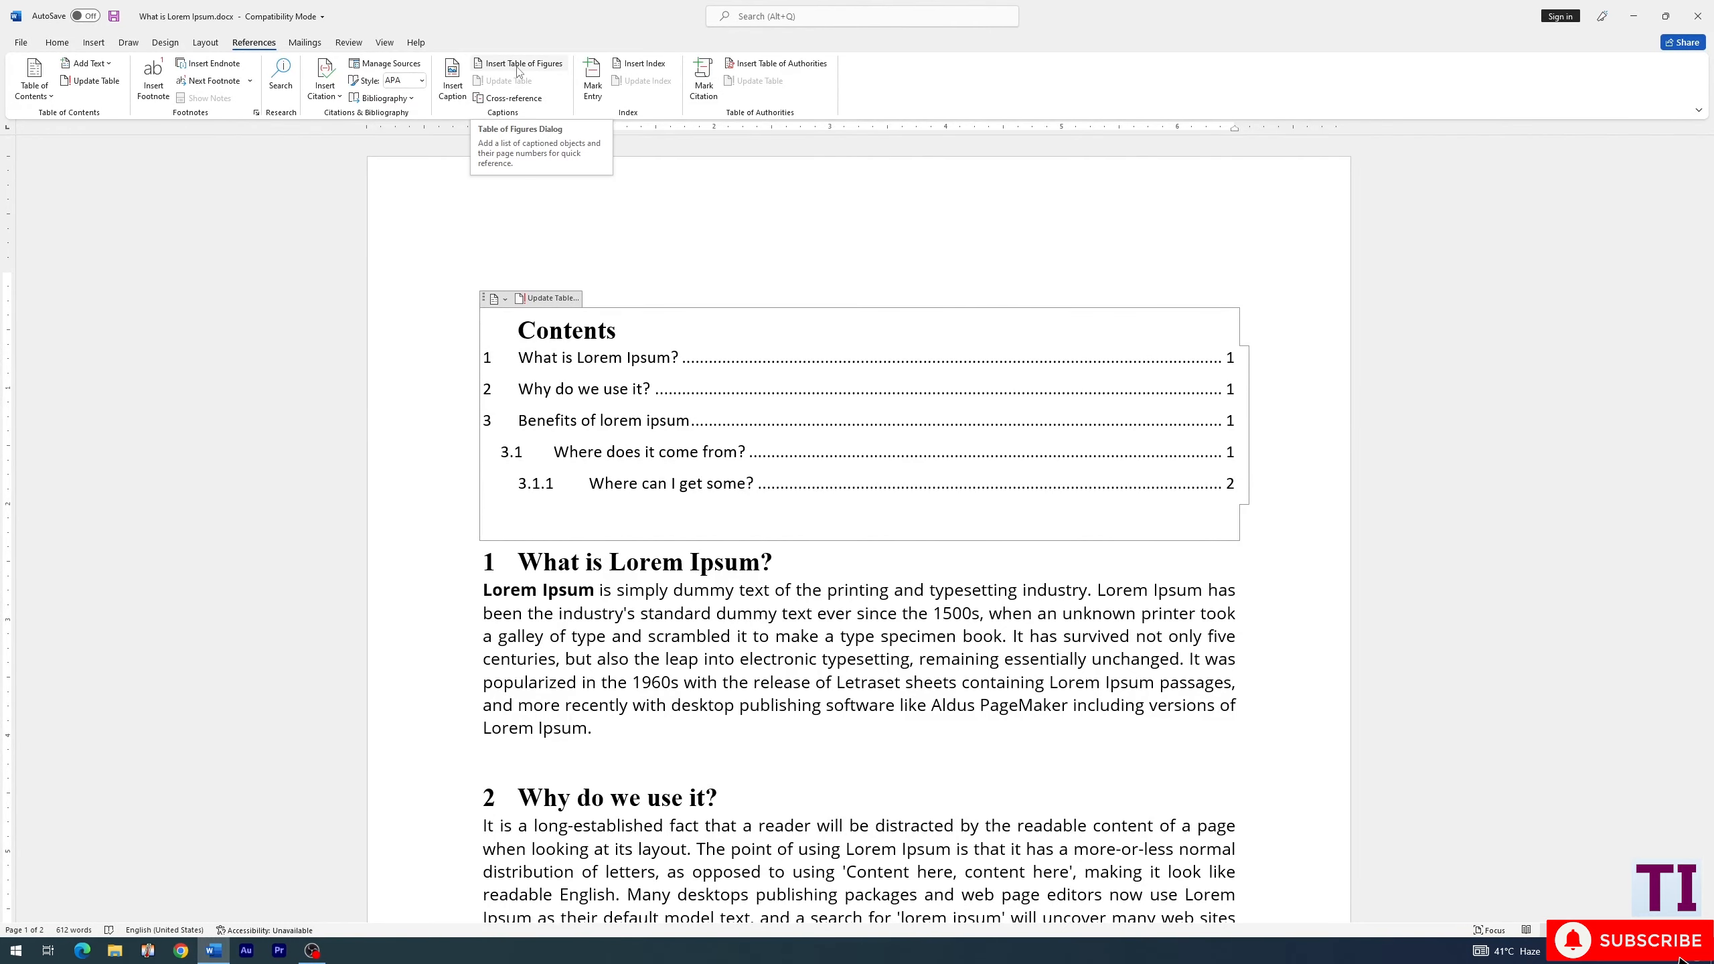
# - Draw a rectangle about 1.05" wide and 0.42" high in the blank space above the "Where can I get some?" heading
pyautogui.scroll(-5, 503, 527)
pyautogui.scroll(-1, 550, 526)
pyautogui.scroll(-9, 550, 526)
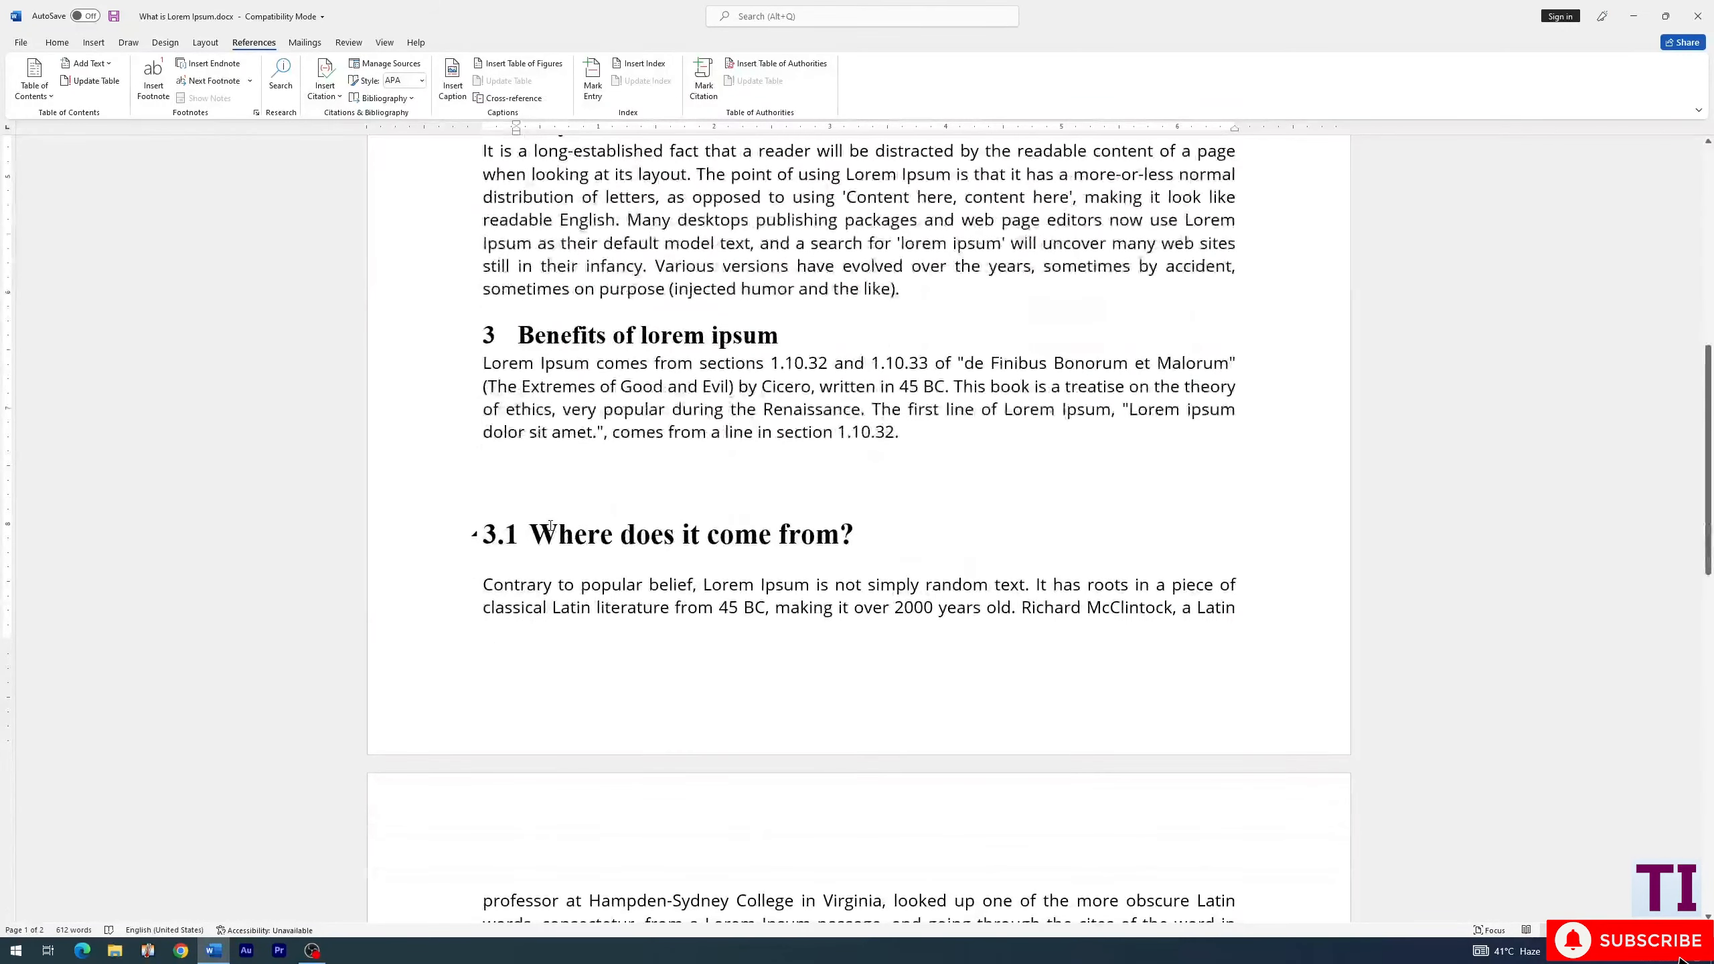
pyautogui.scroll(-3, 551, 526)
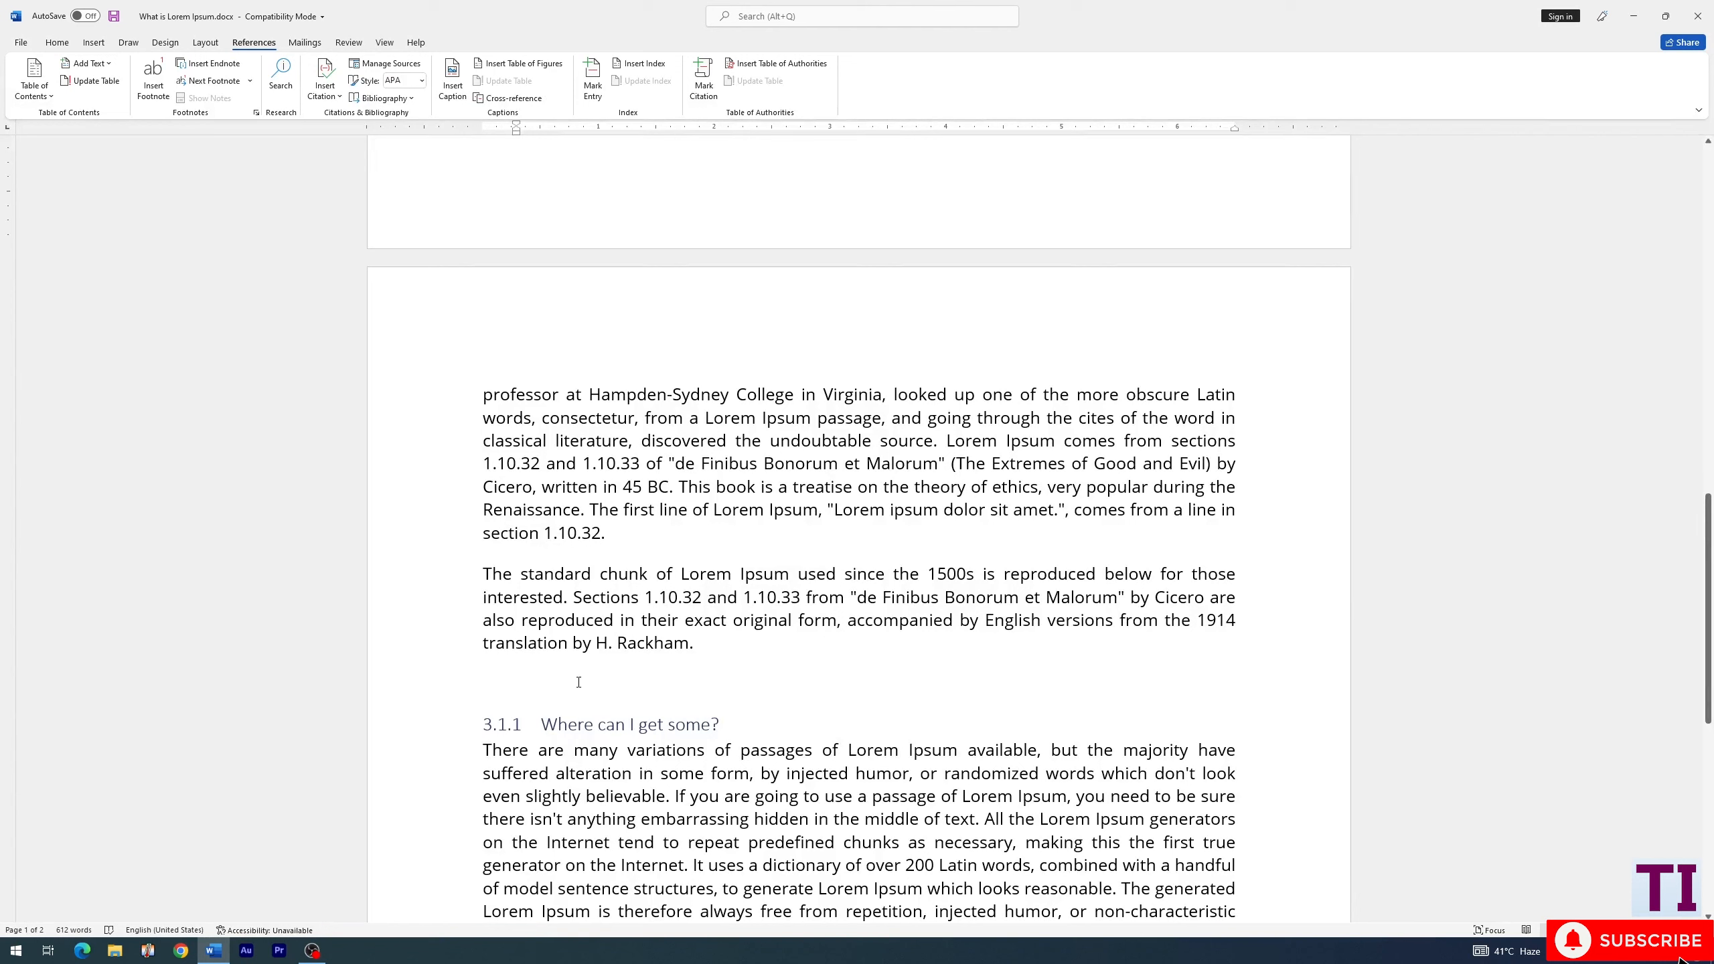
pyautogui.click(488, 675)
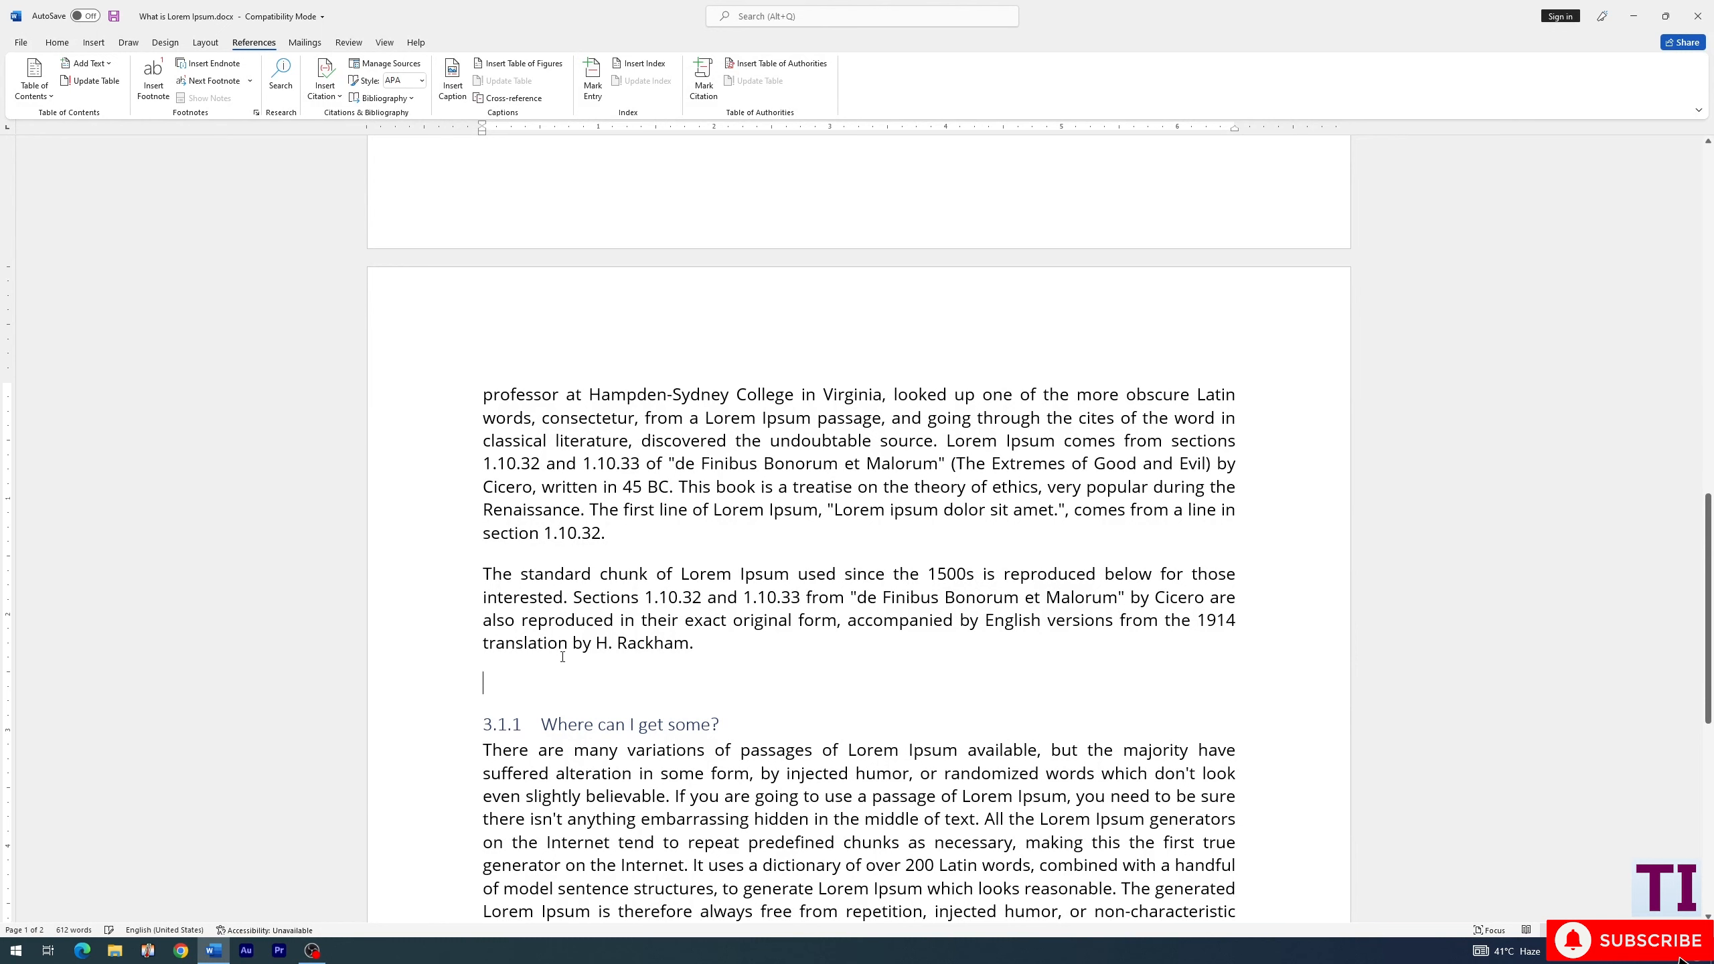
pyautogui.click(92, 43)
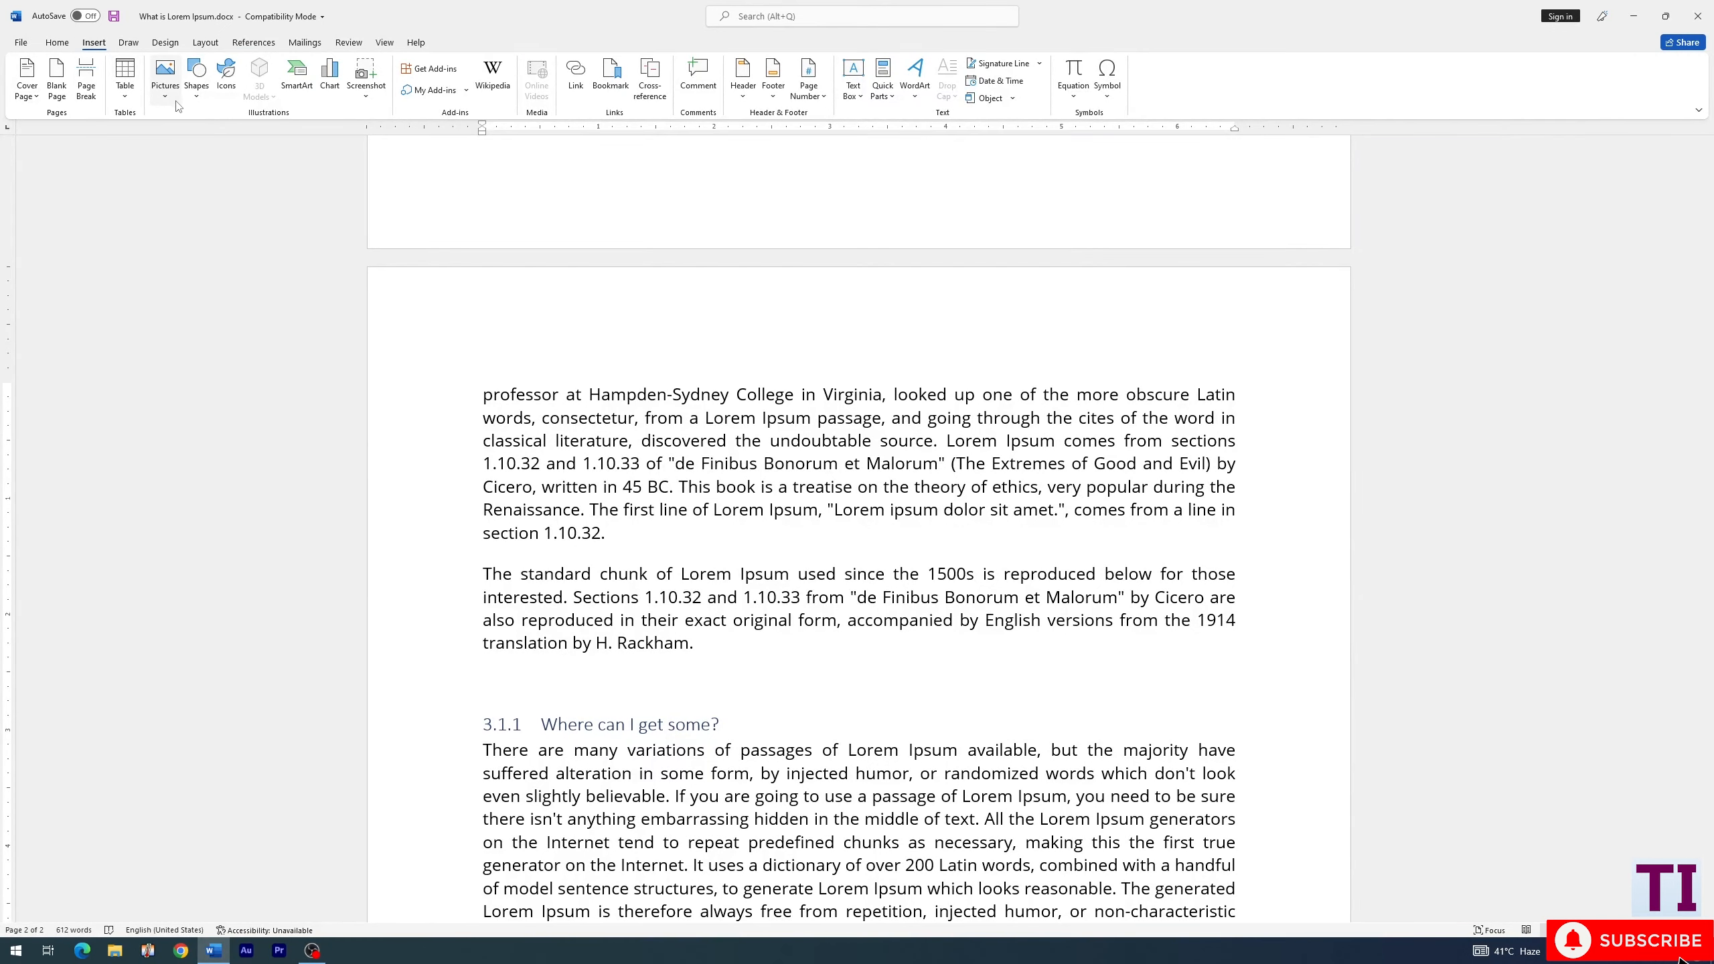
pyautogui.click(196, 101)
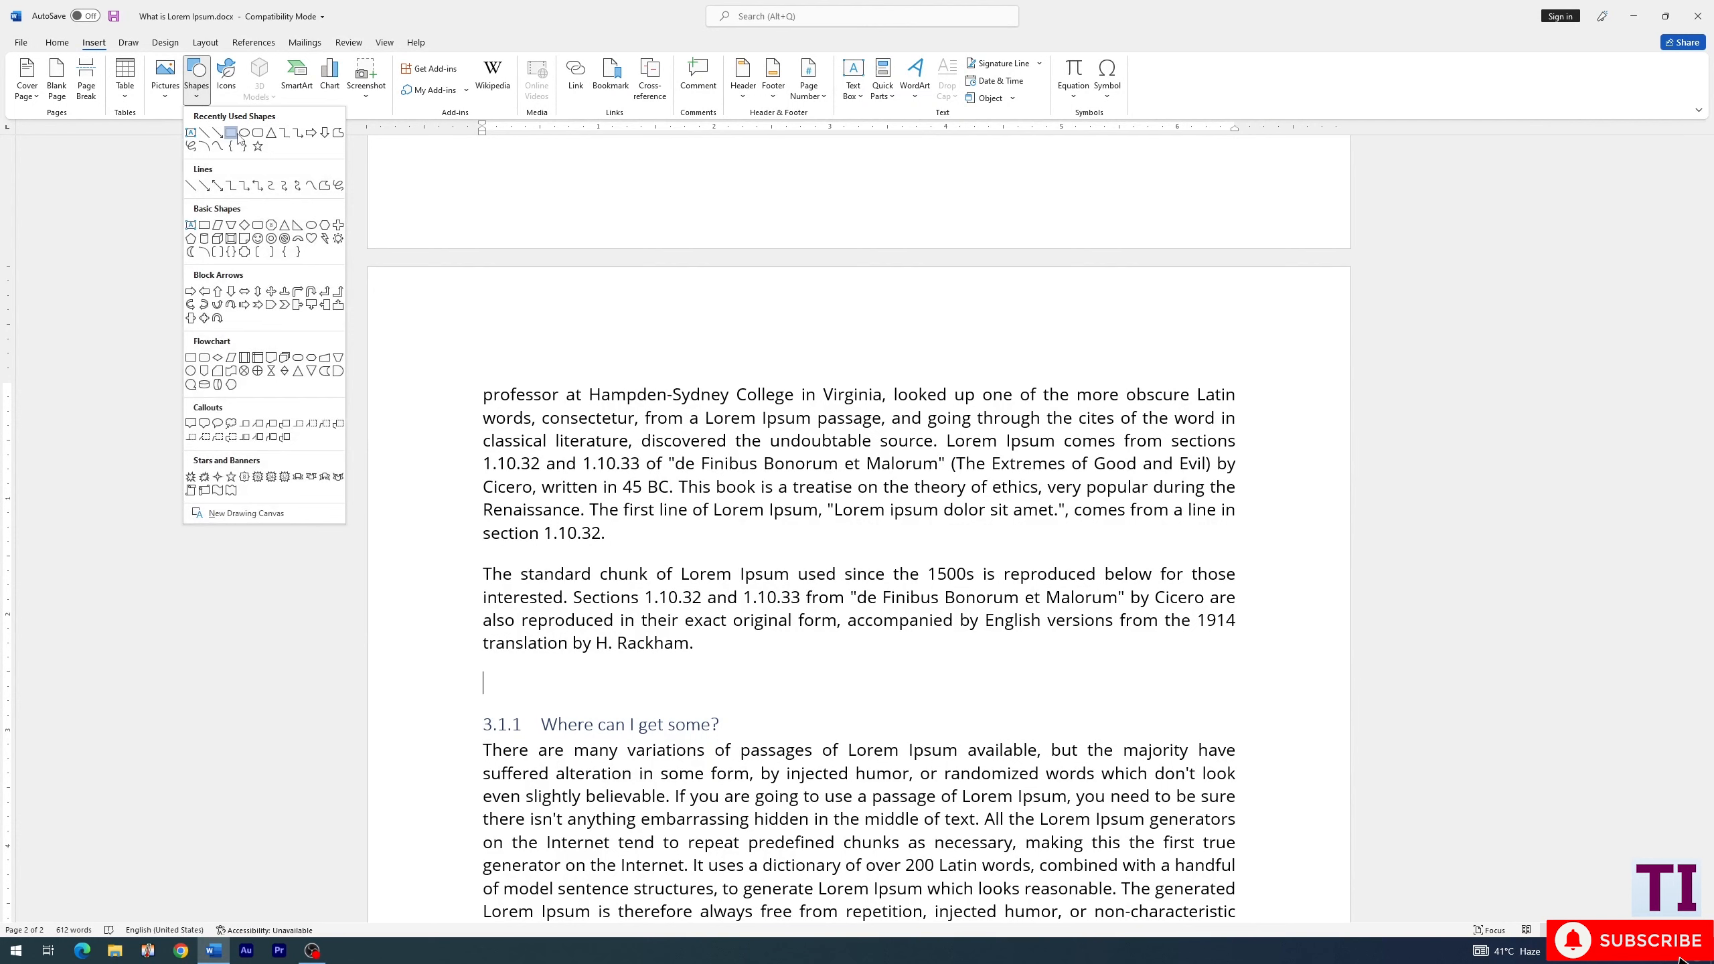
pyautogui.click(237, 138)
pyautogui.moveTo(486, 666)
pyautogui.mouseDown()
pyautogui.moveTo(608, 715)
pyautogui.moveTo(564, 661)
pyautogui.mouseUp()
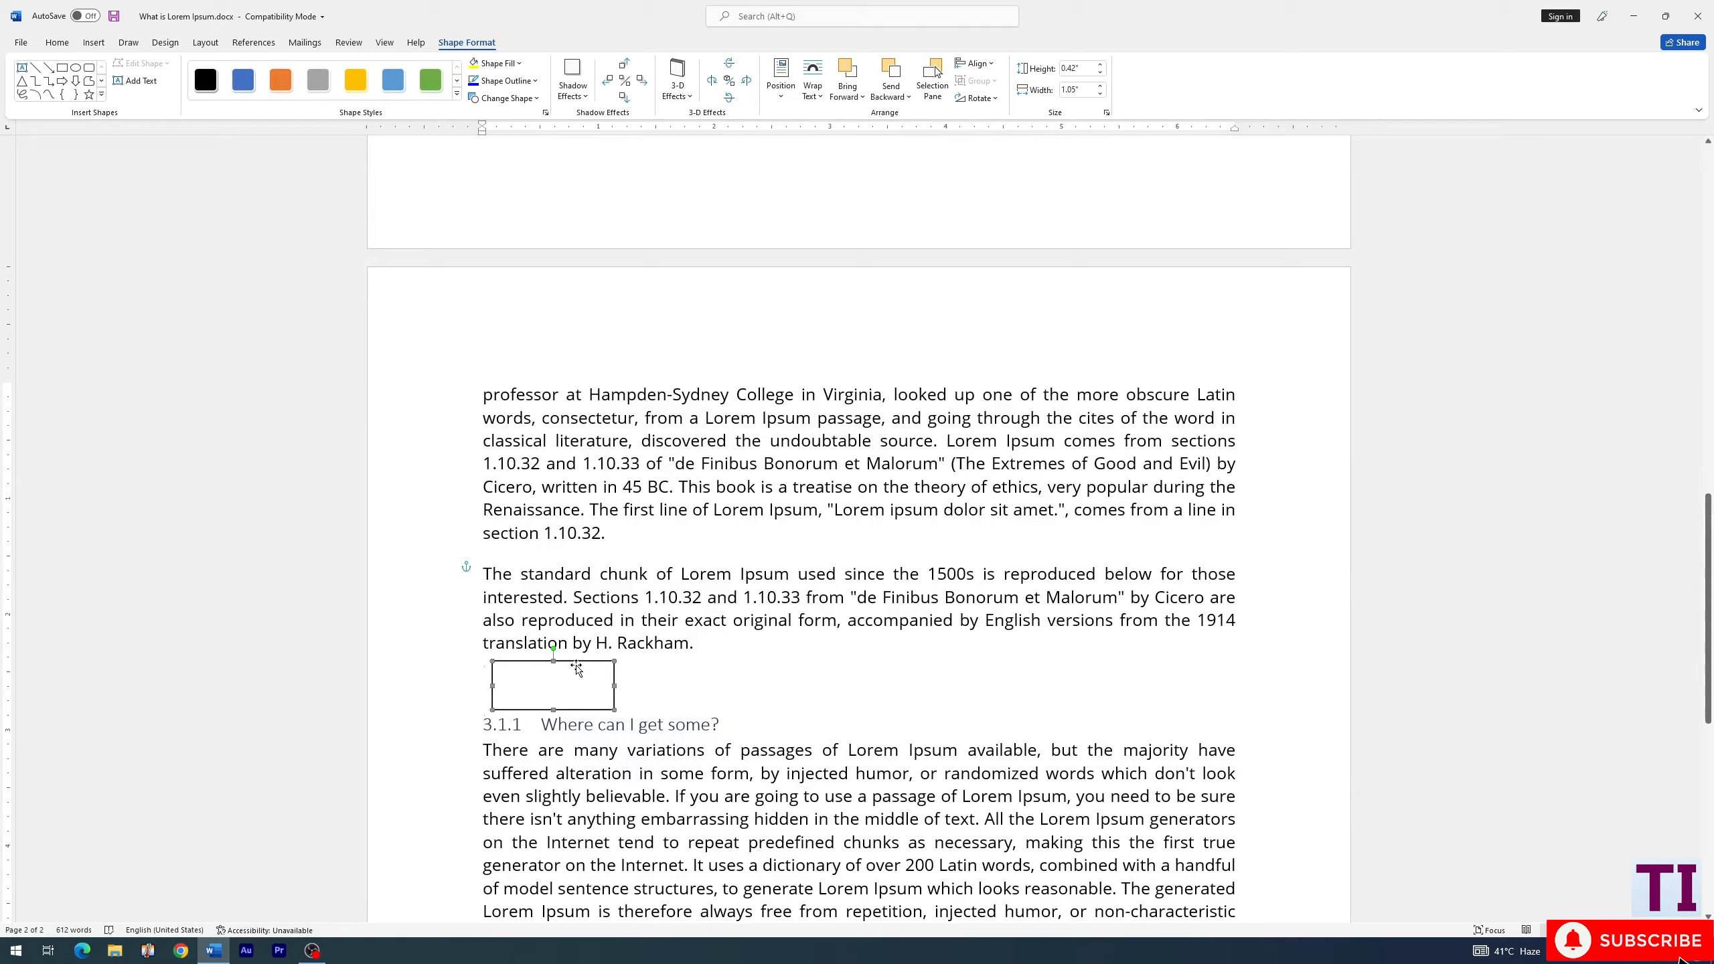
# - Move the rectangle to the start of the fourth line under "Where can I get some?" and apply Square text wrapping
pyautogui.scroll(-3, 578, 668)
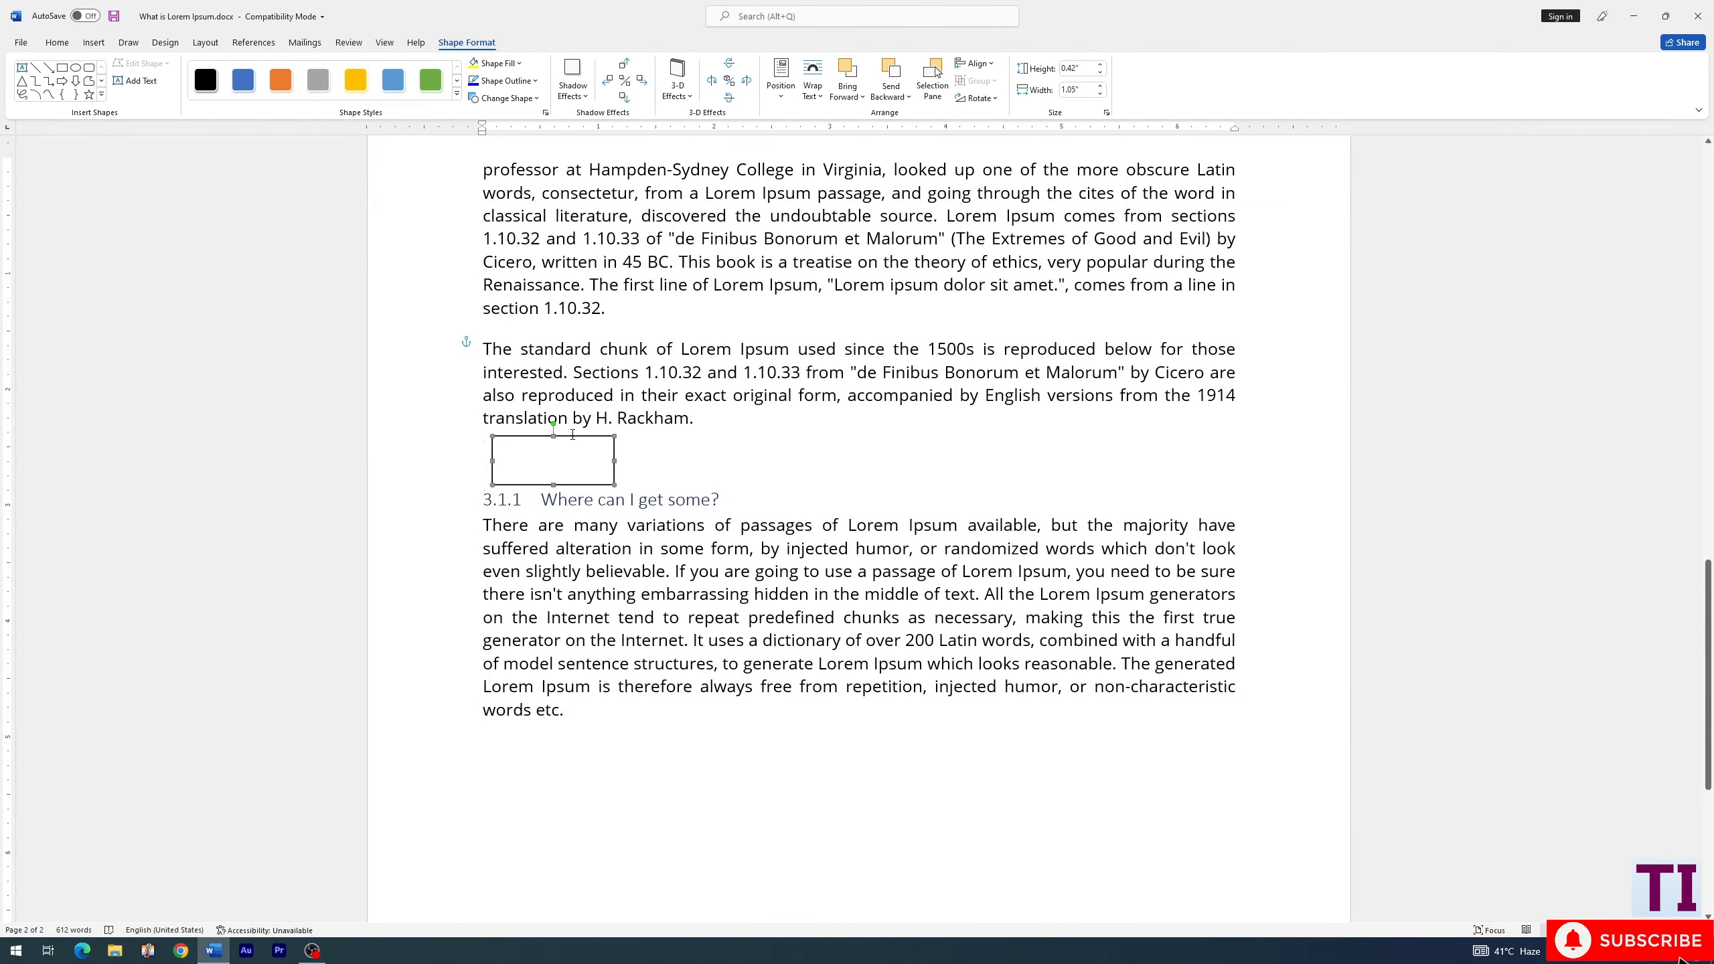
pyautogui.moveTo(573, 440); pyautogui.dragTo(562, 589)
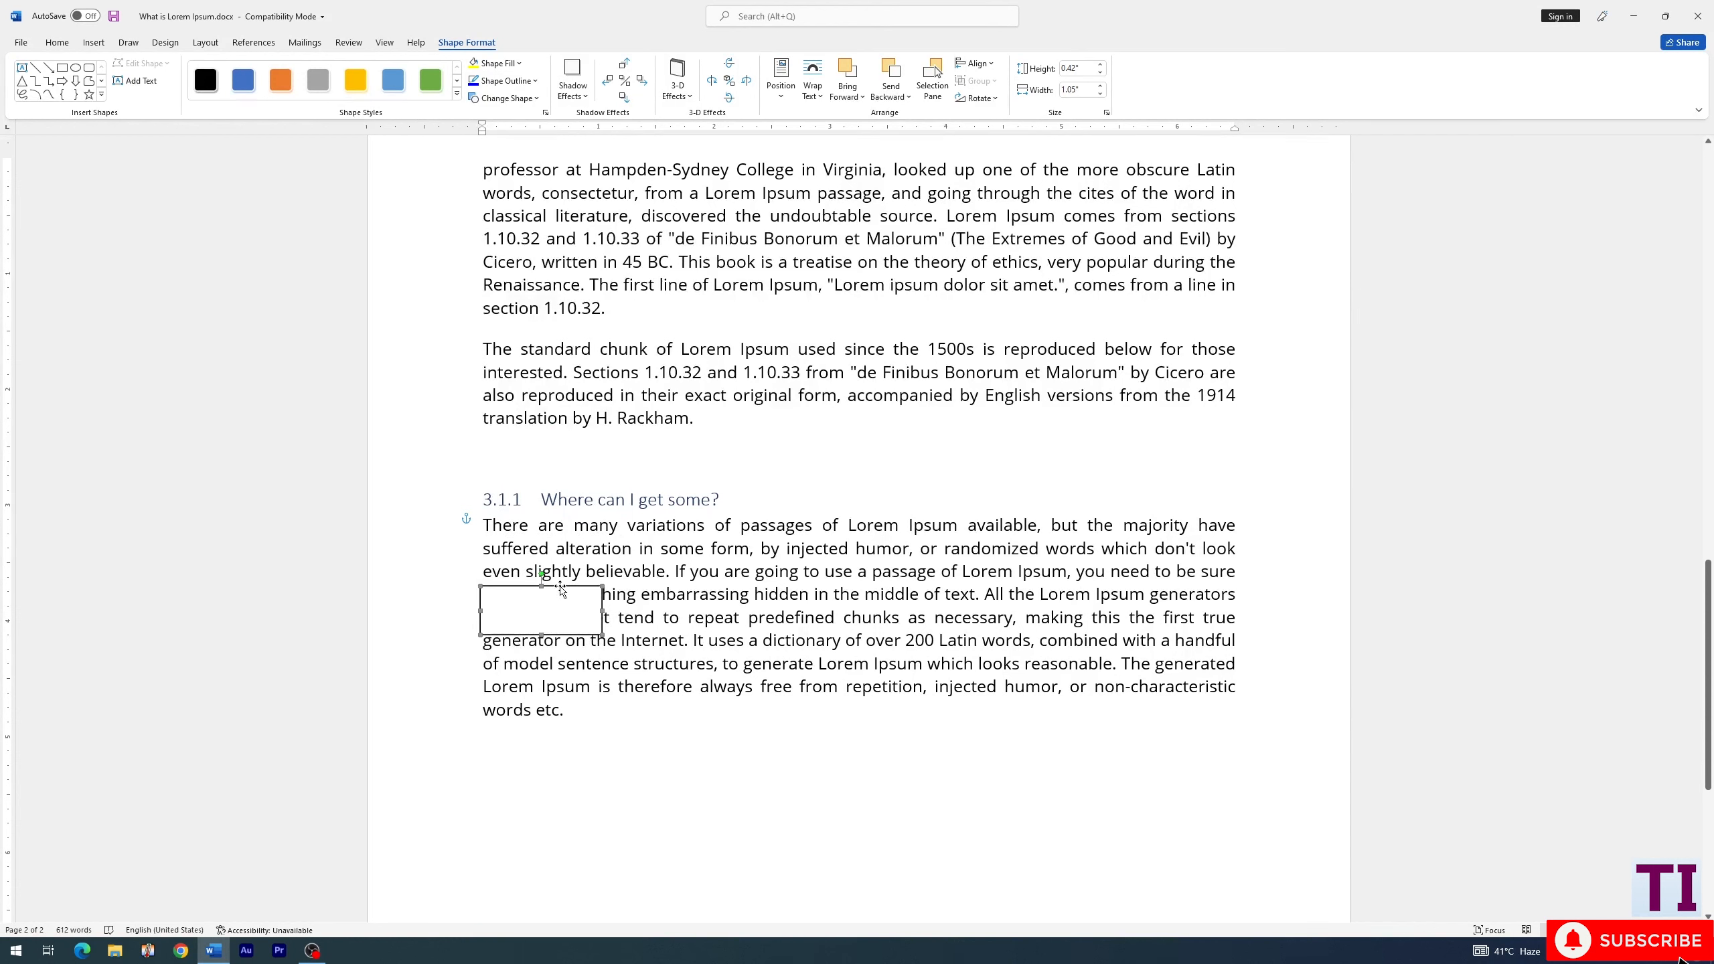
pyautogui.click(206, 43)
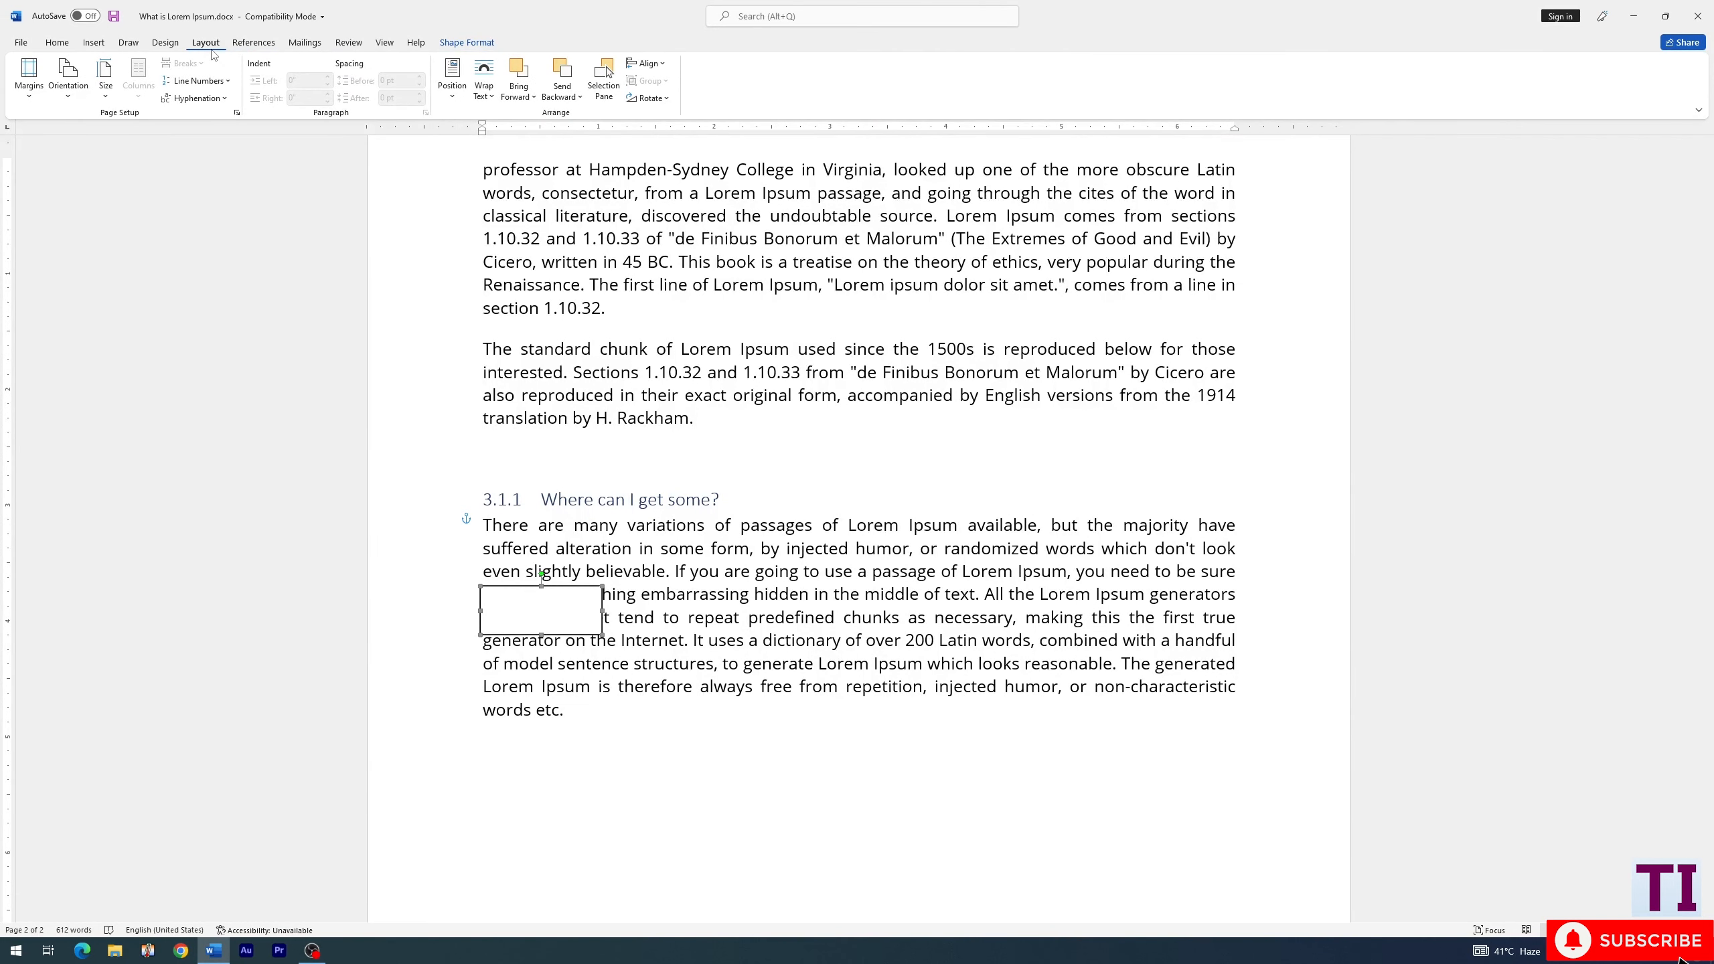
pyautogui.click(491, 96)
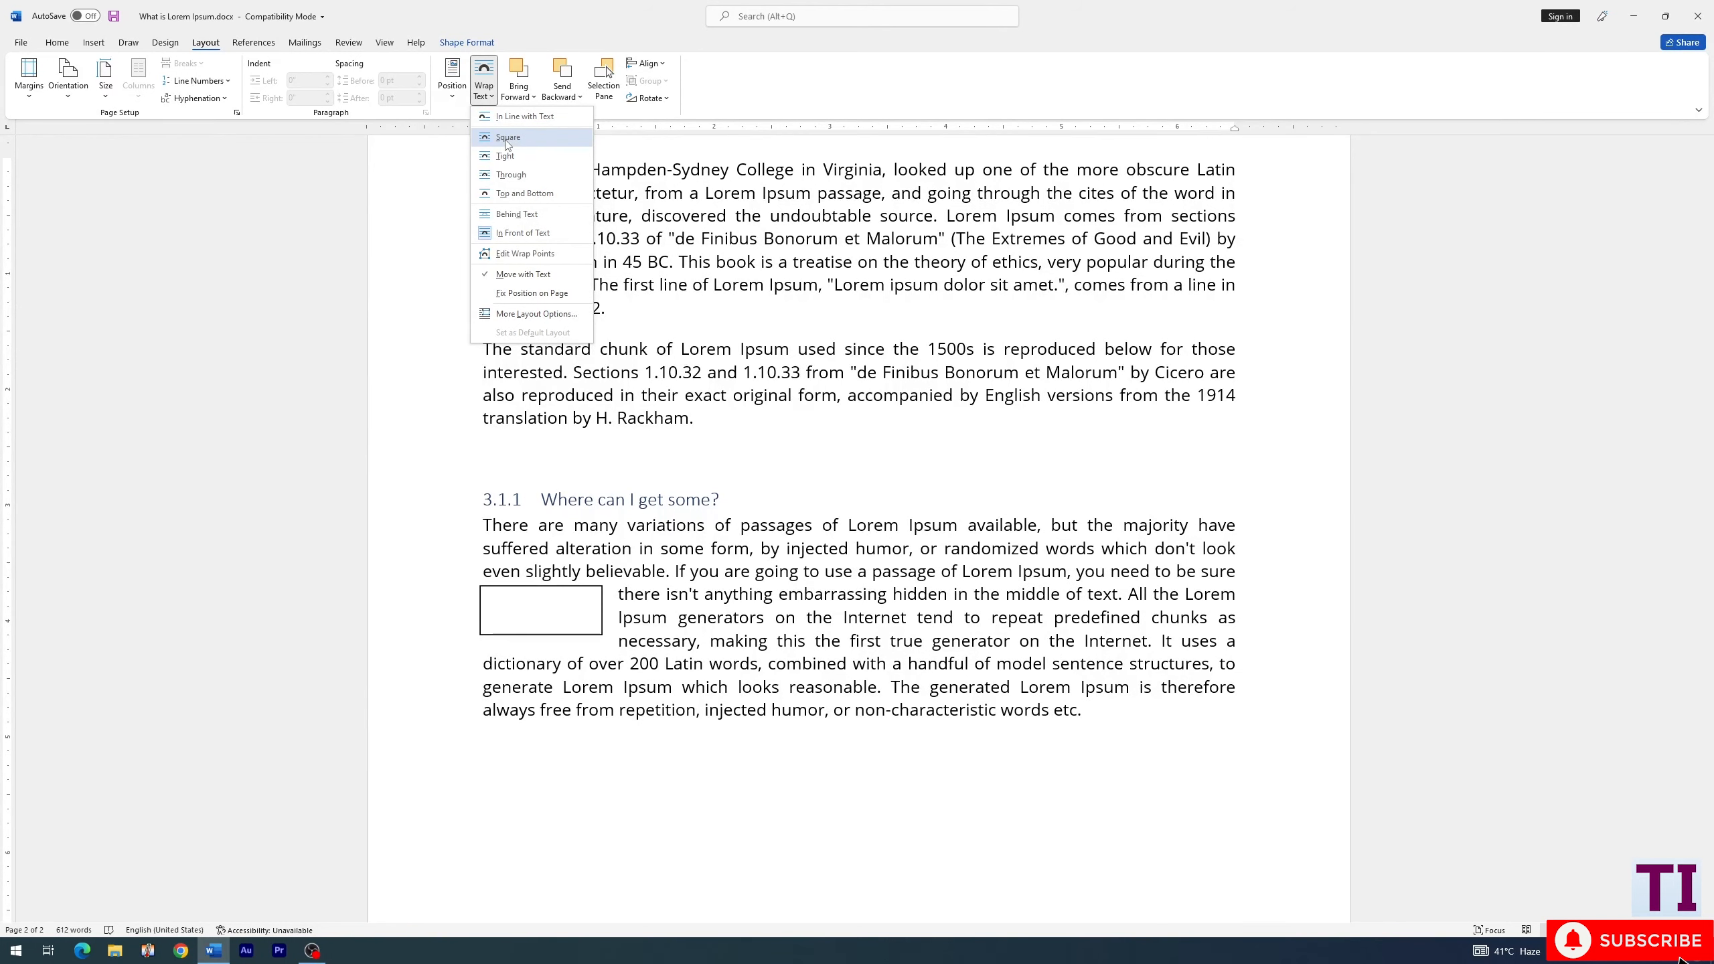
pyautogui.click(507, 138)
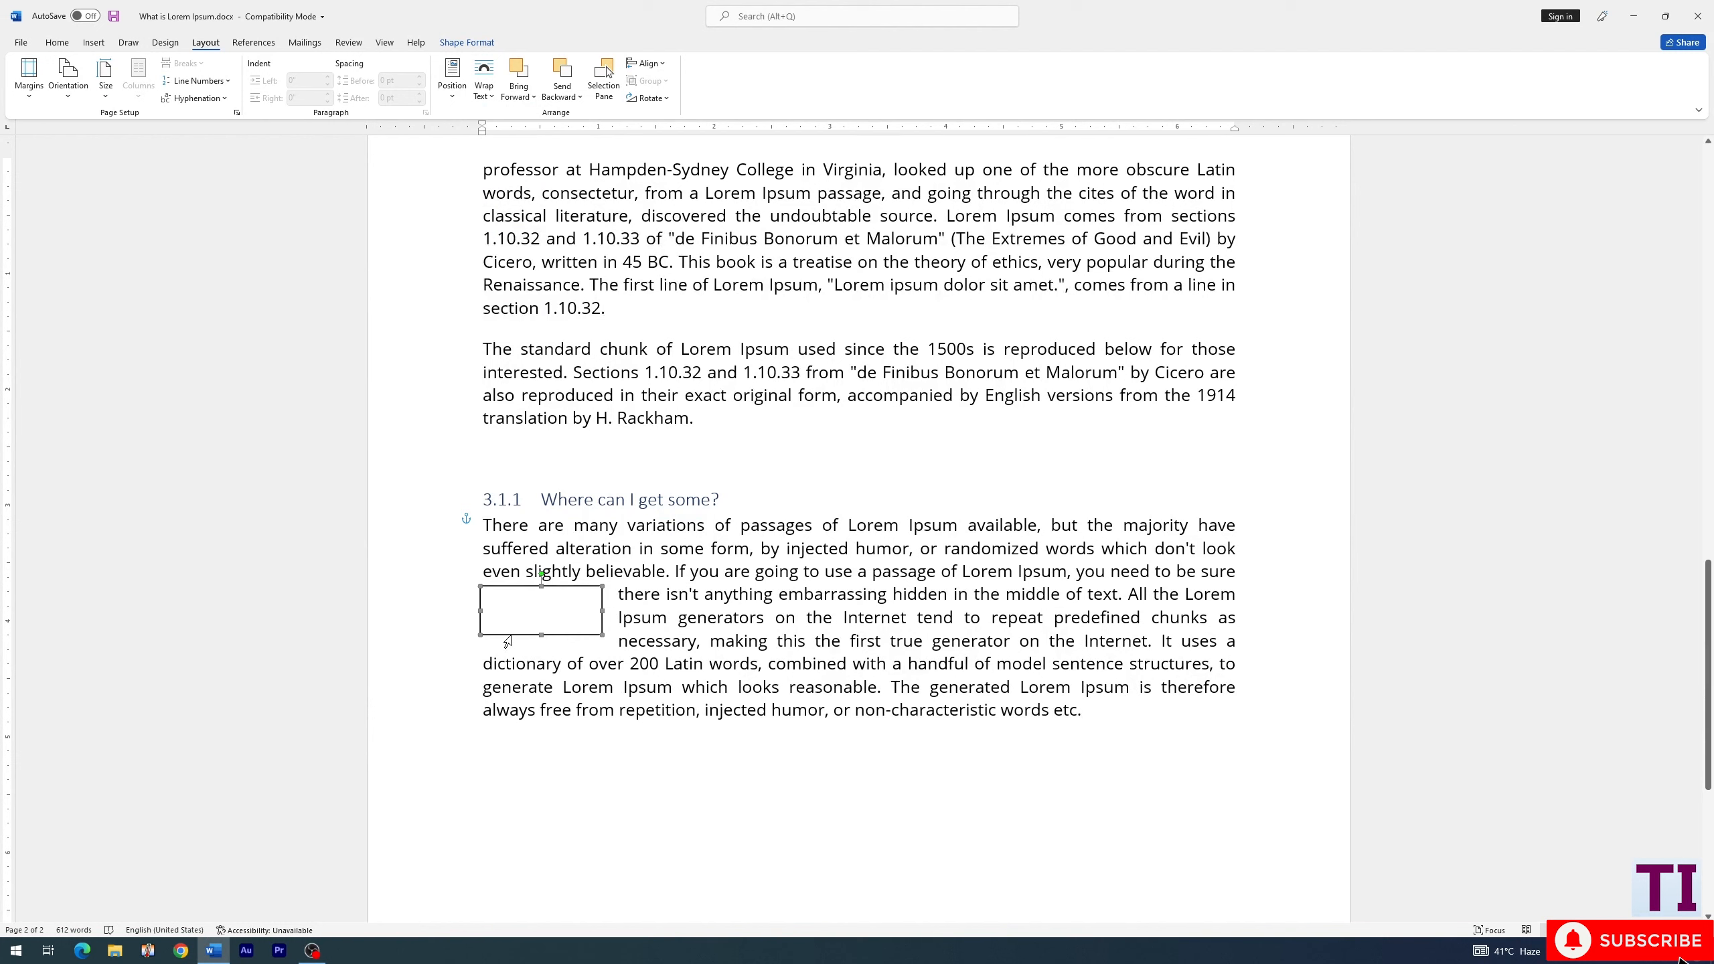
# - Align the rectangle with the paragraph's left margin and enlarge it to about 1.67" wide and 1.1" high
pyautogui.moveTo(517, 641); pyautogui.dragTo(526, 653)
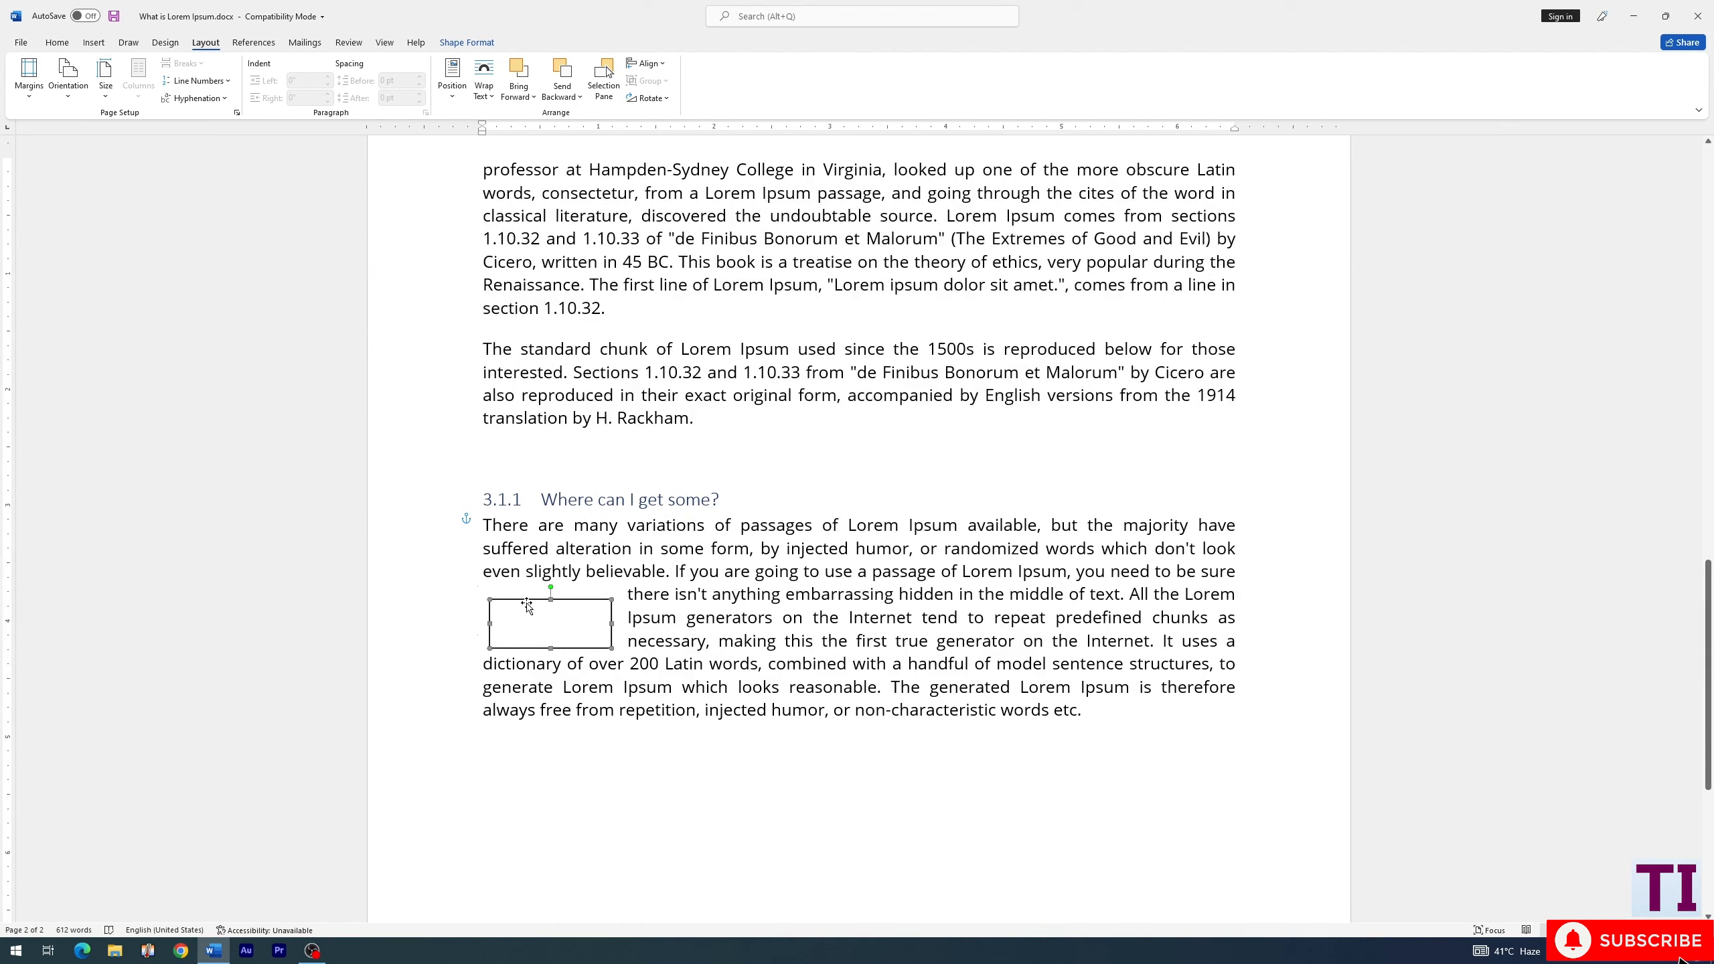
pyautogui.moveTo(526, 600); pyautogui.dragTo(522, 592)
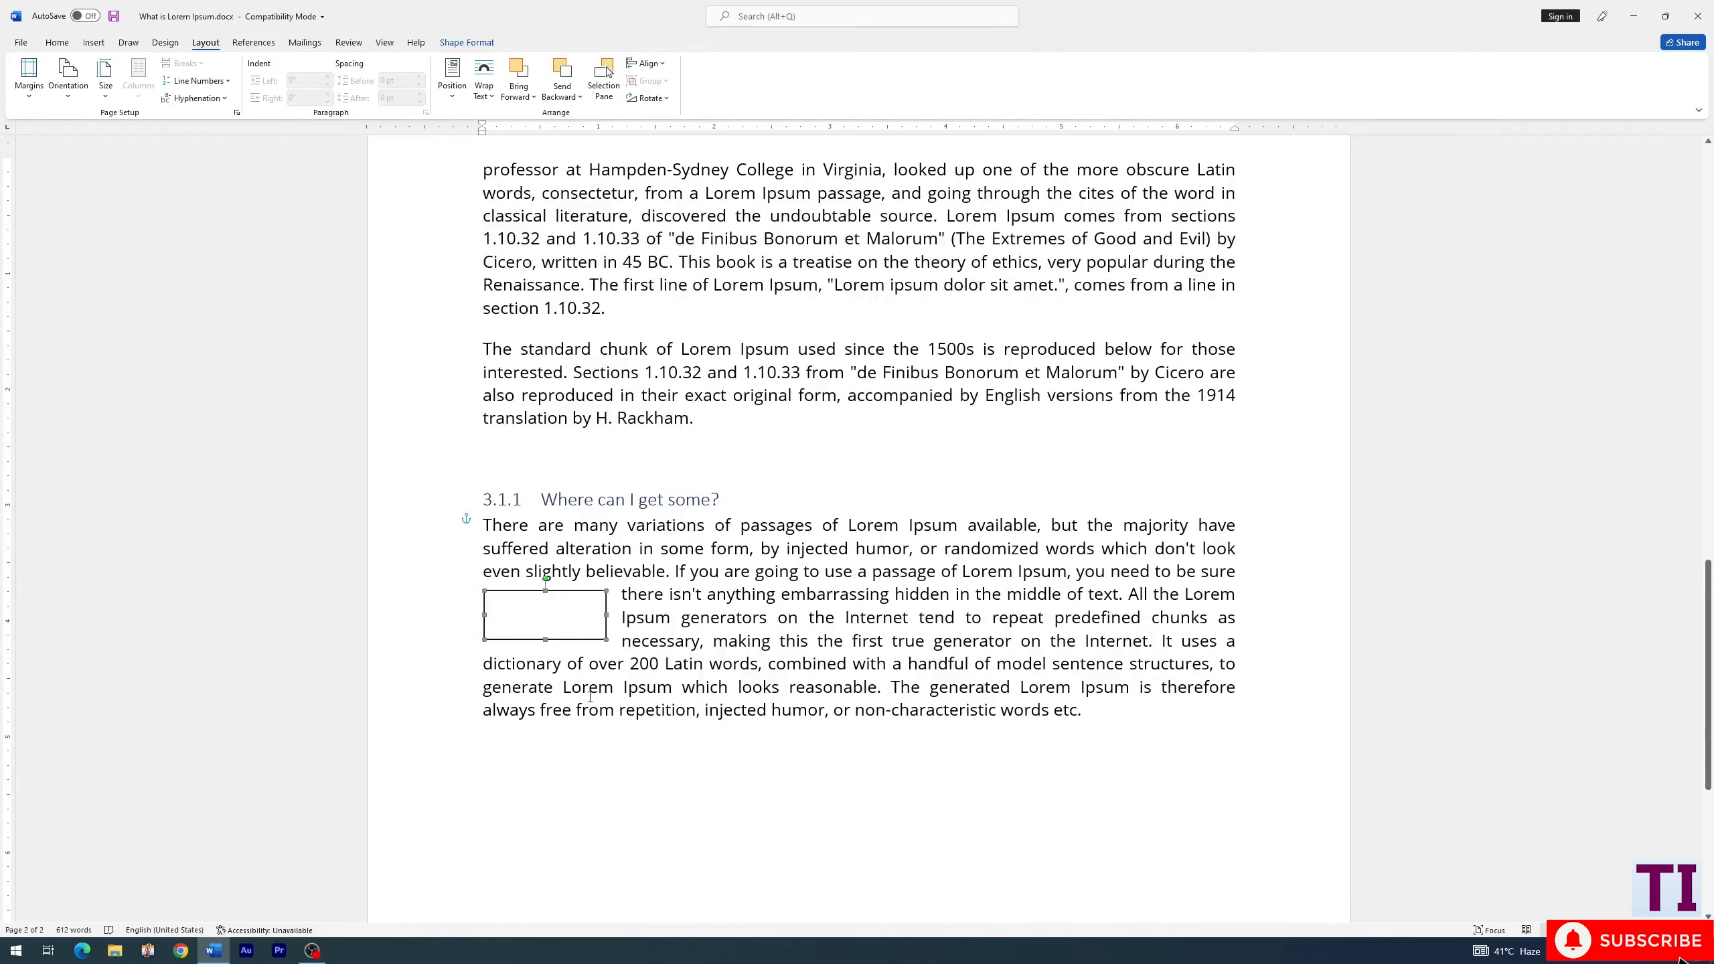
pyautogui.moveTo(606, 640); pyautogui.dragTo(678, 719)
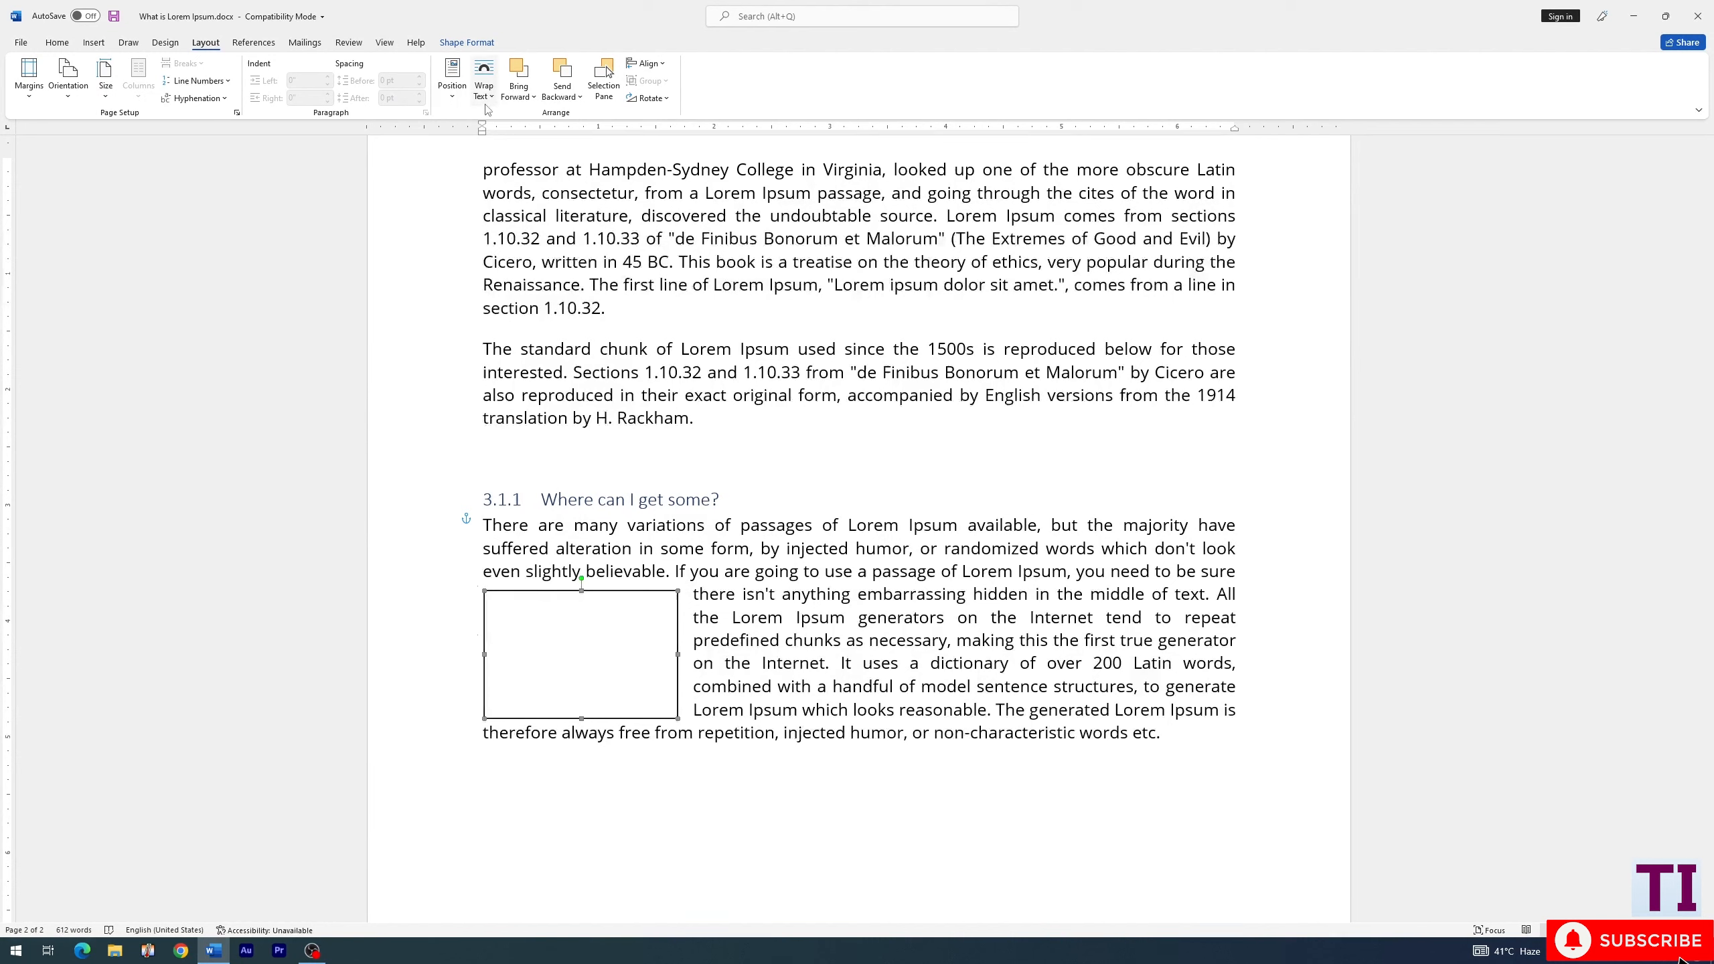
pyautogui.click(458, 46)
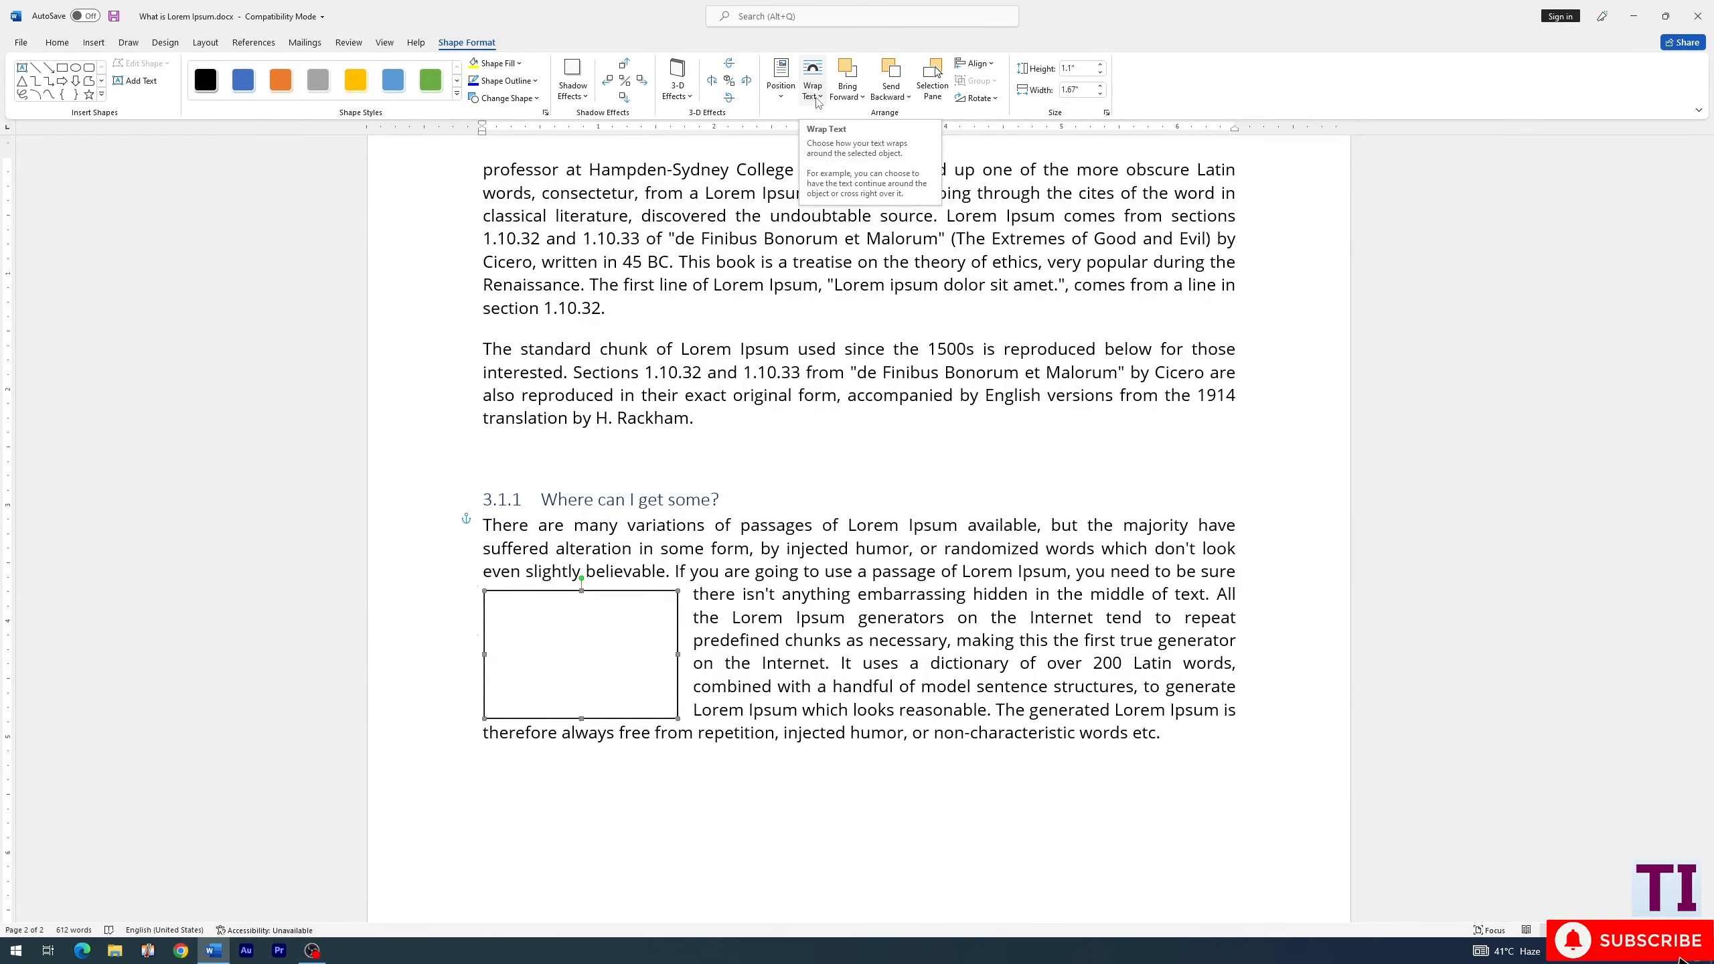
pyautogui.click(209, 44)
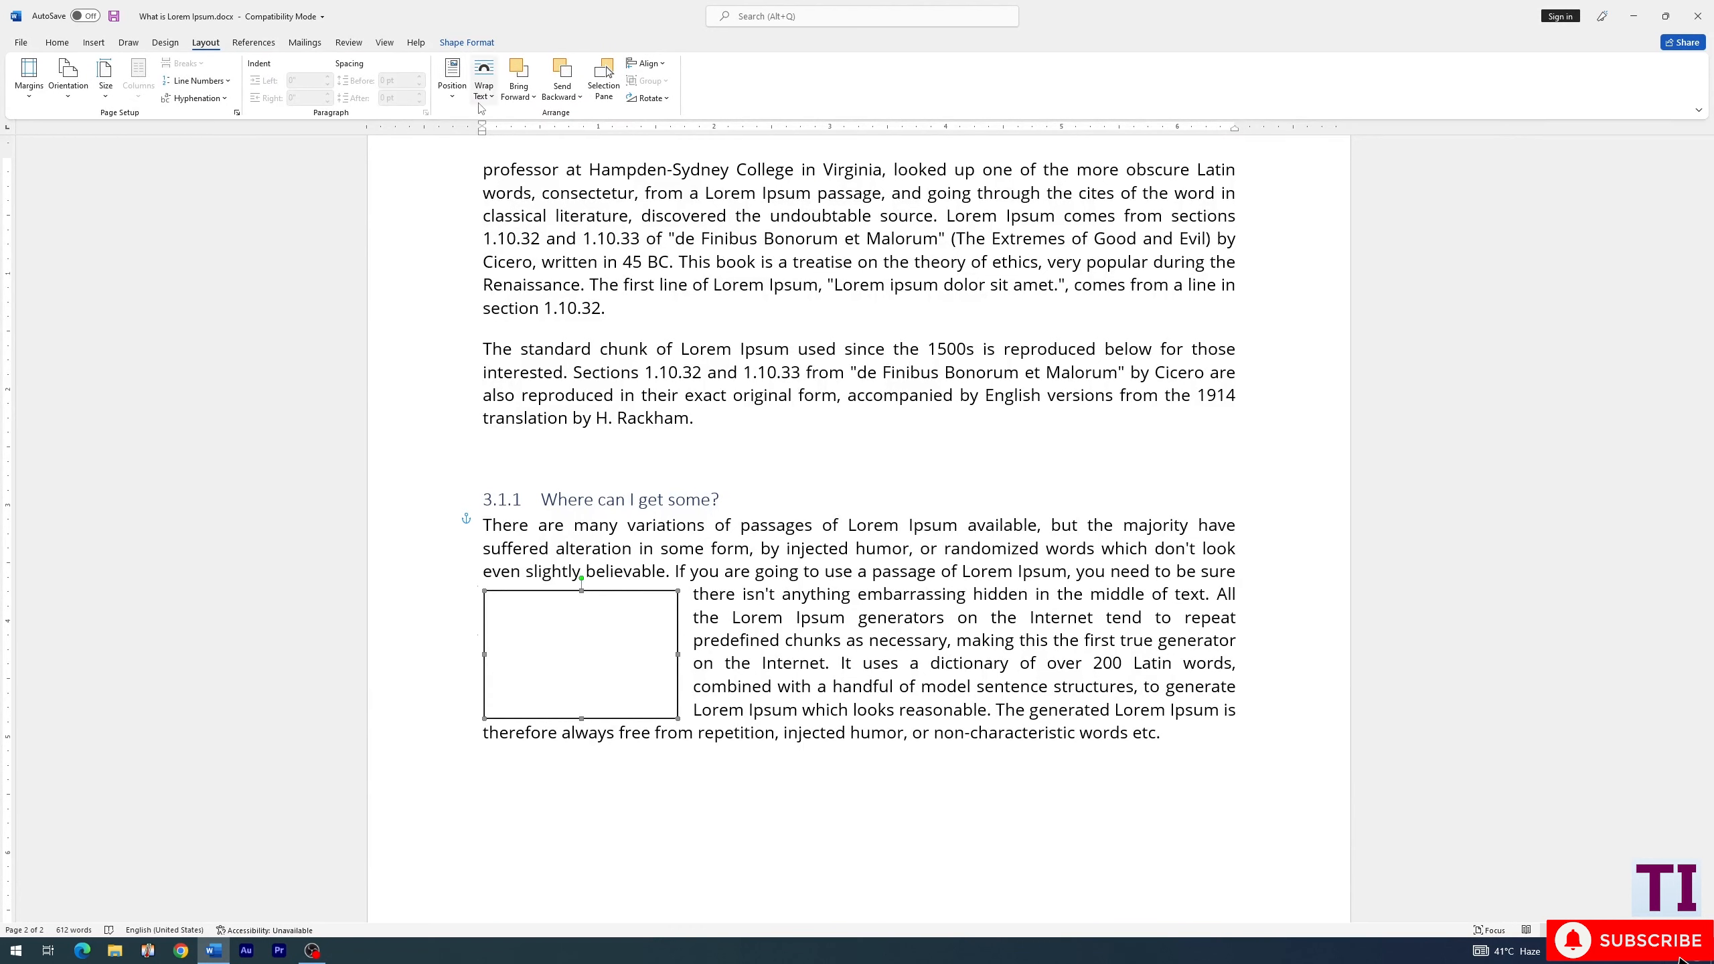
pyautogui.click(466, 43)
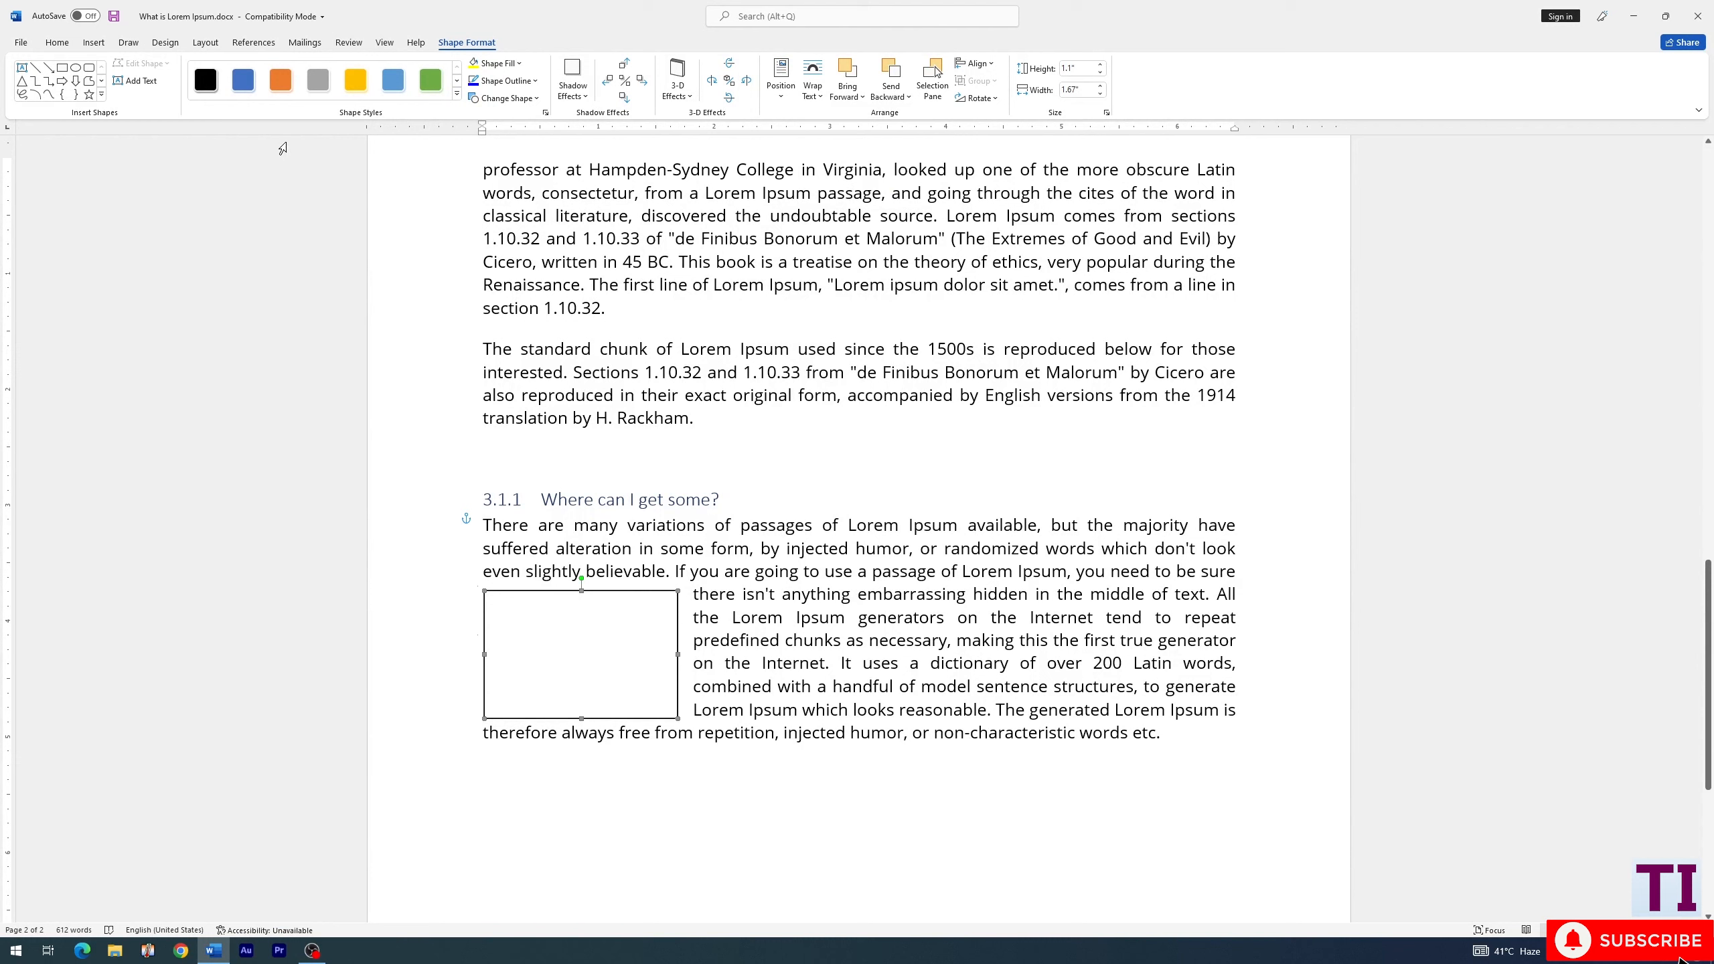
# - Insert a caption with the Figure label below the rectangle
pyautogui.click(270, 46)
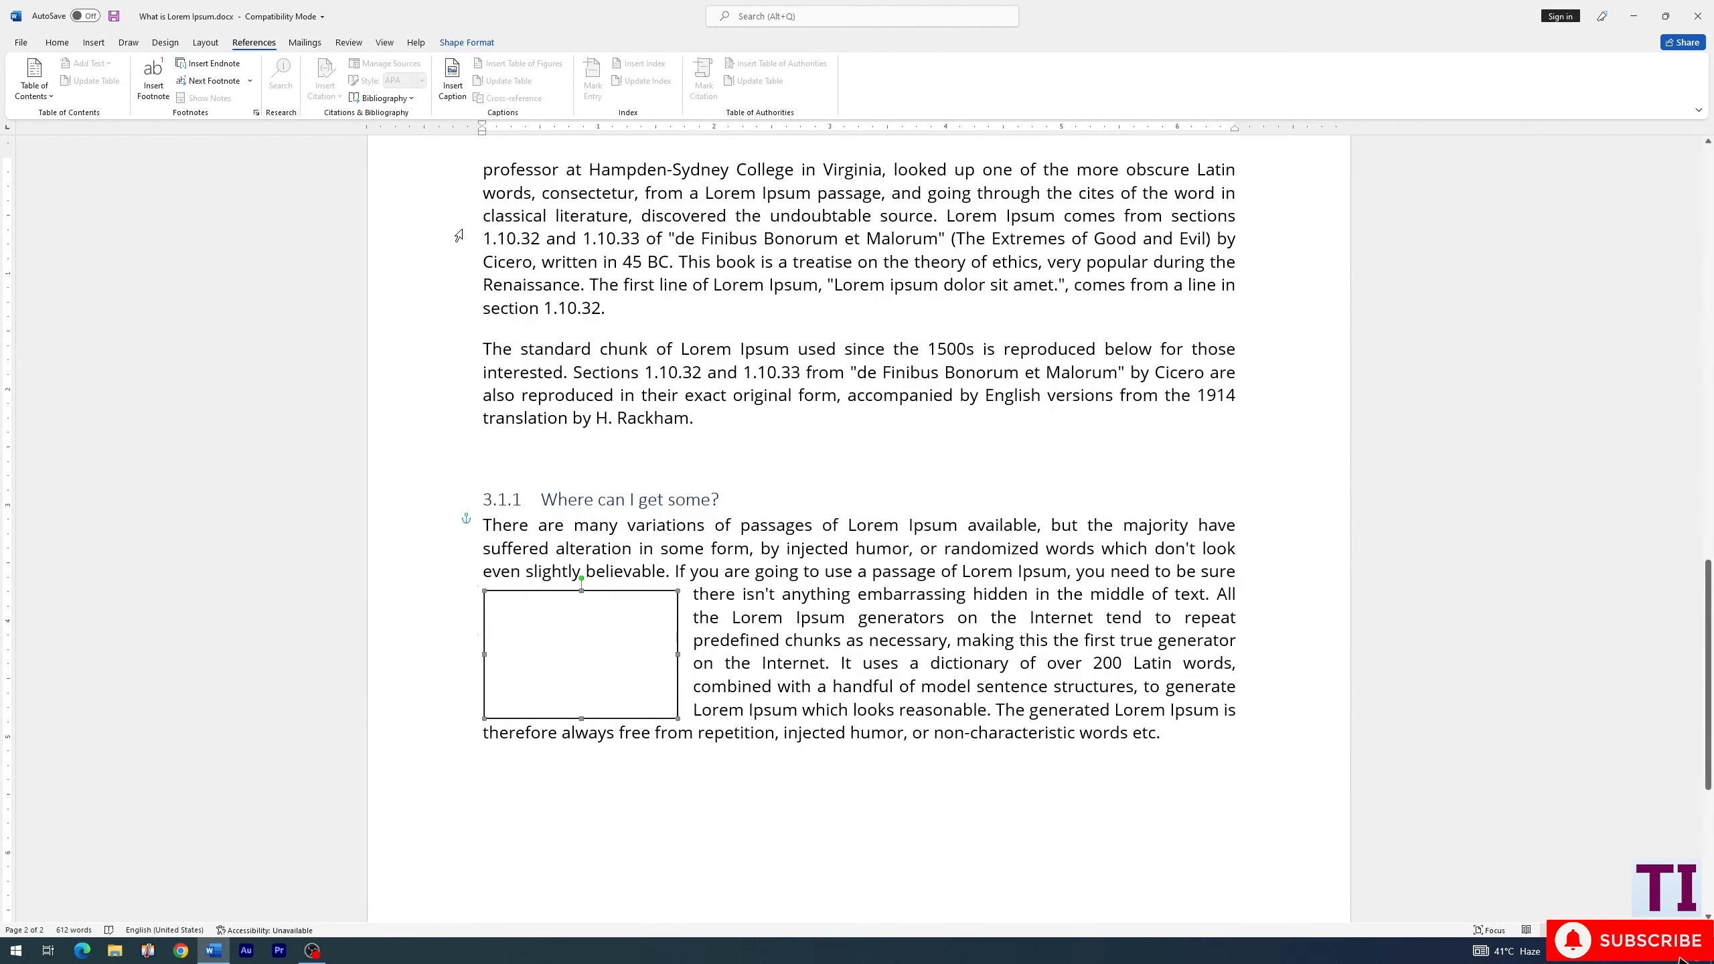
pyautogui.click(457, 82)
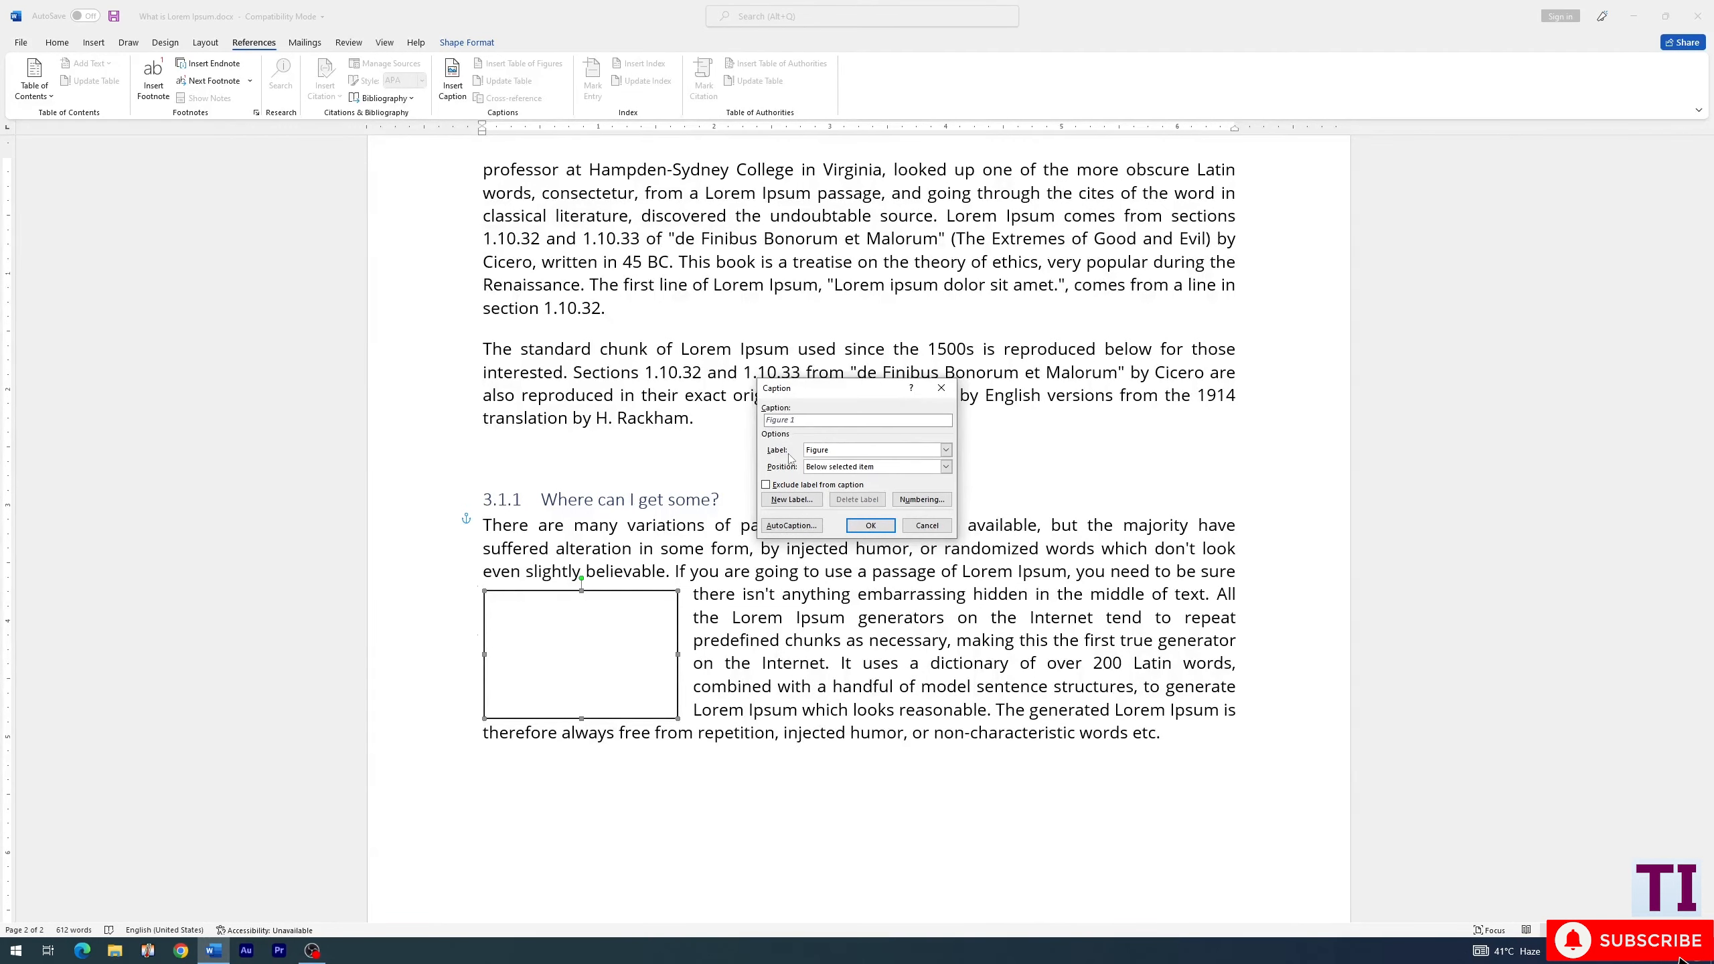
pyautogui.click(869, 526)
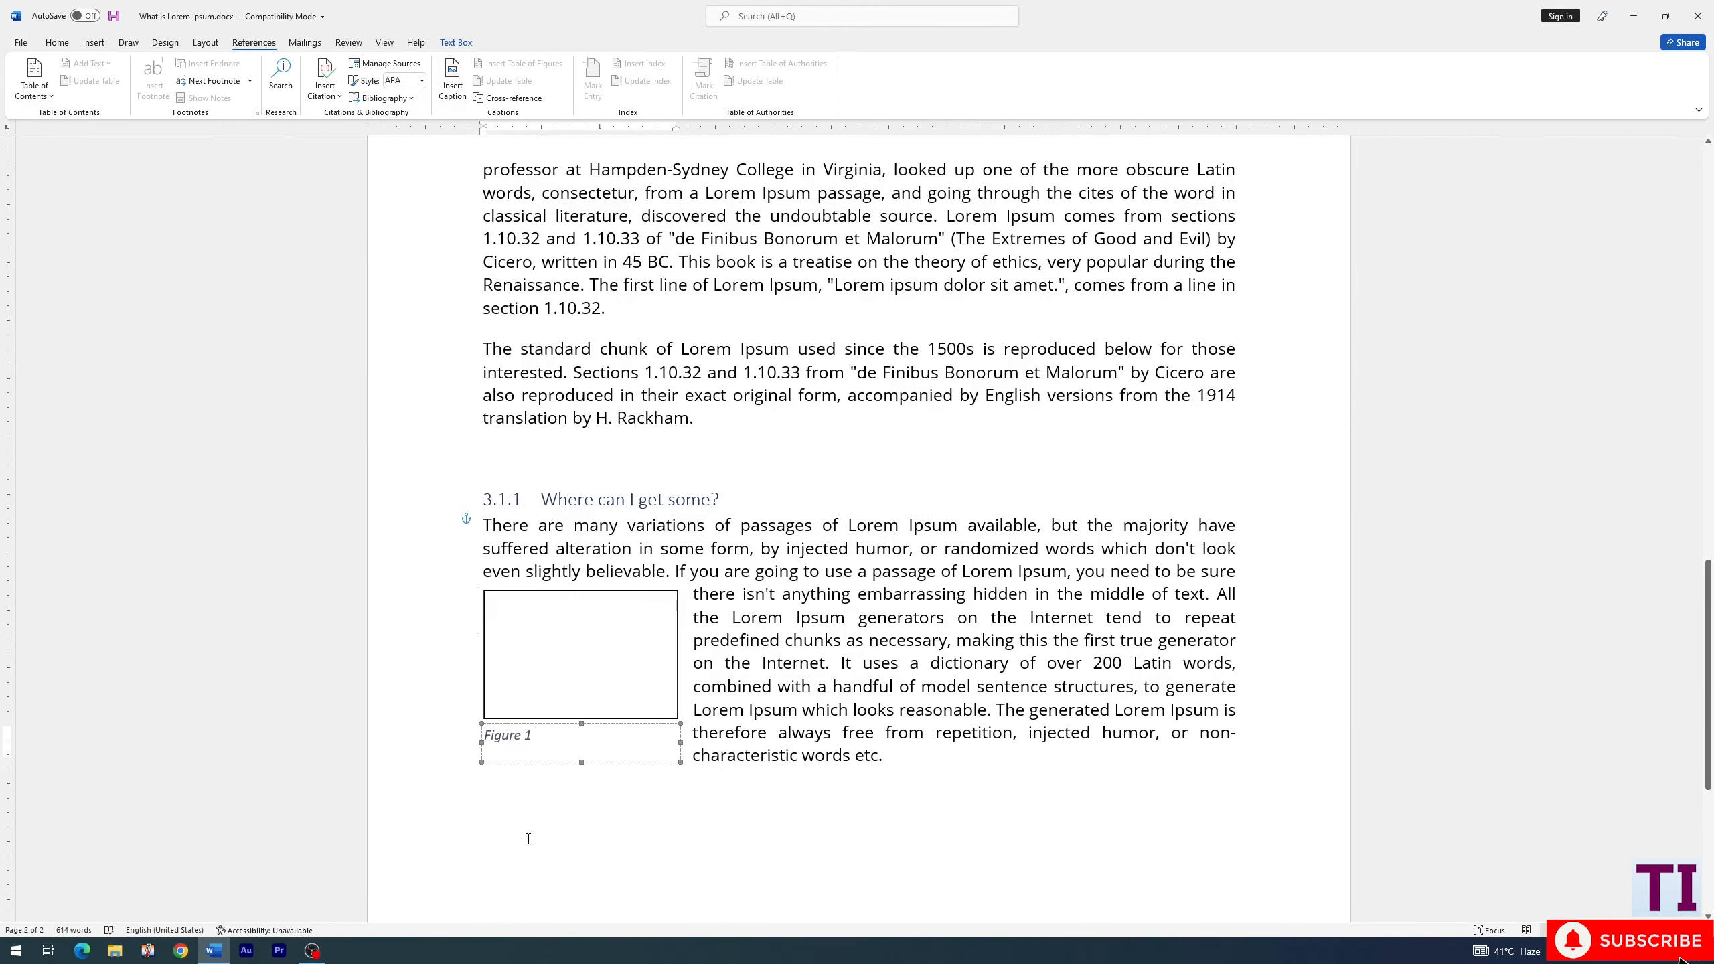
# - Insert the picture 2_MS.jpg from the Pictures folder on the blank line below the last paragraph
pyautogui.scroll(-6, 632, 791)
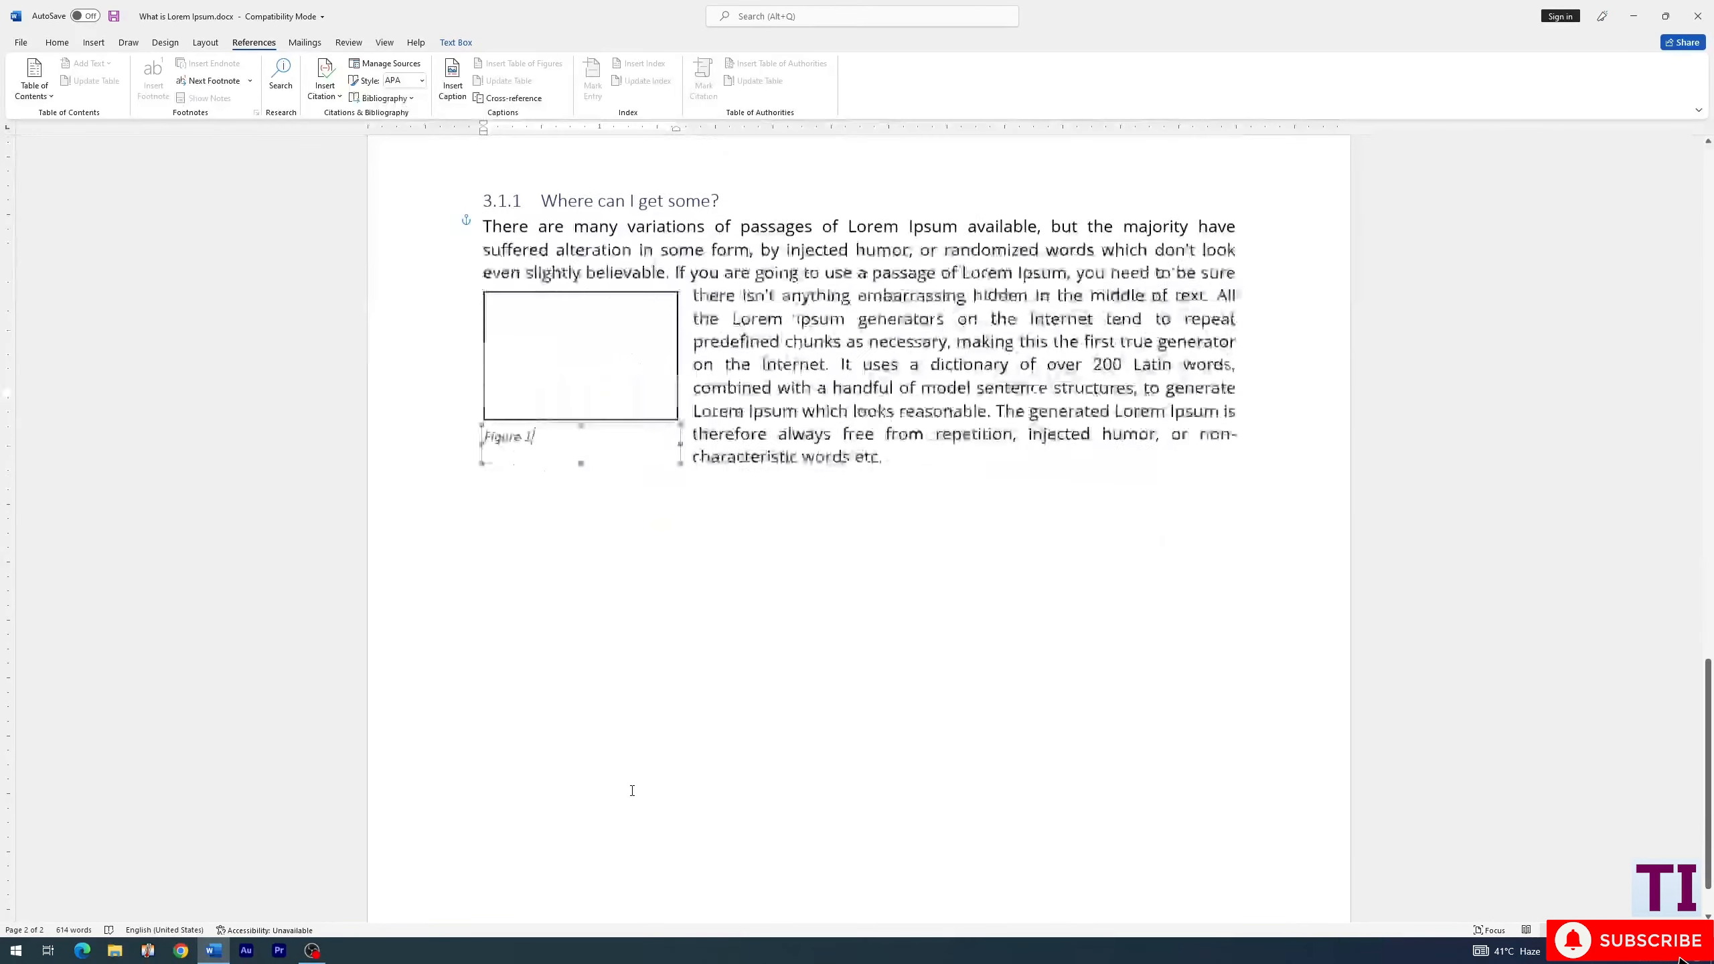
pyautogui.click(519, 456)
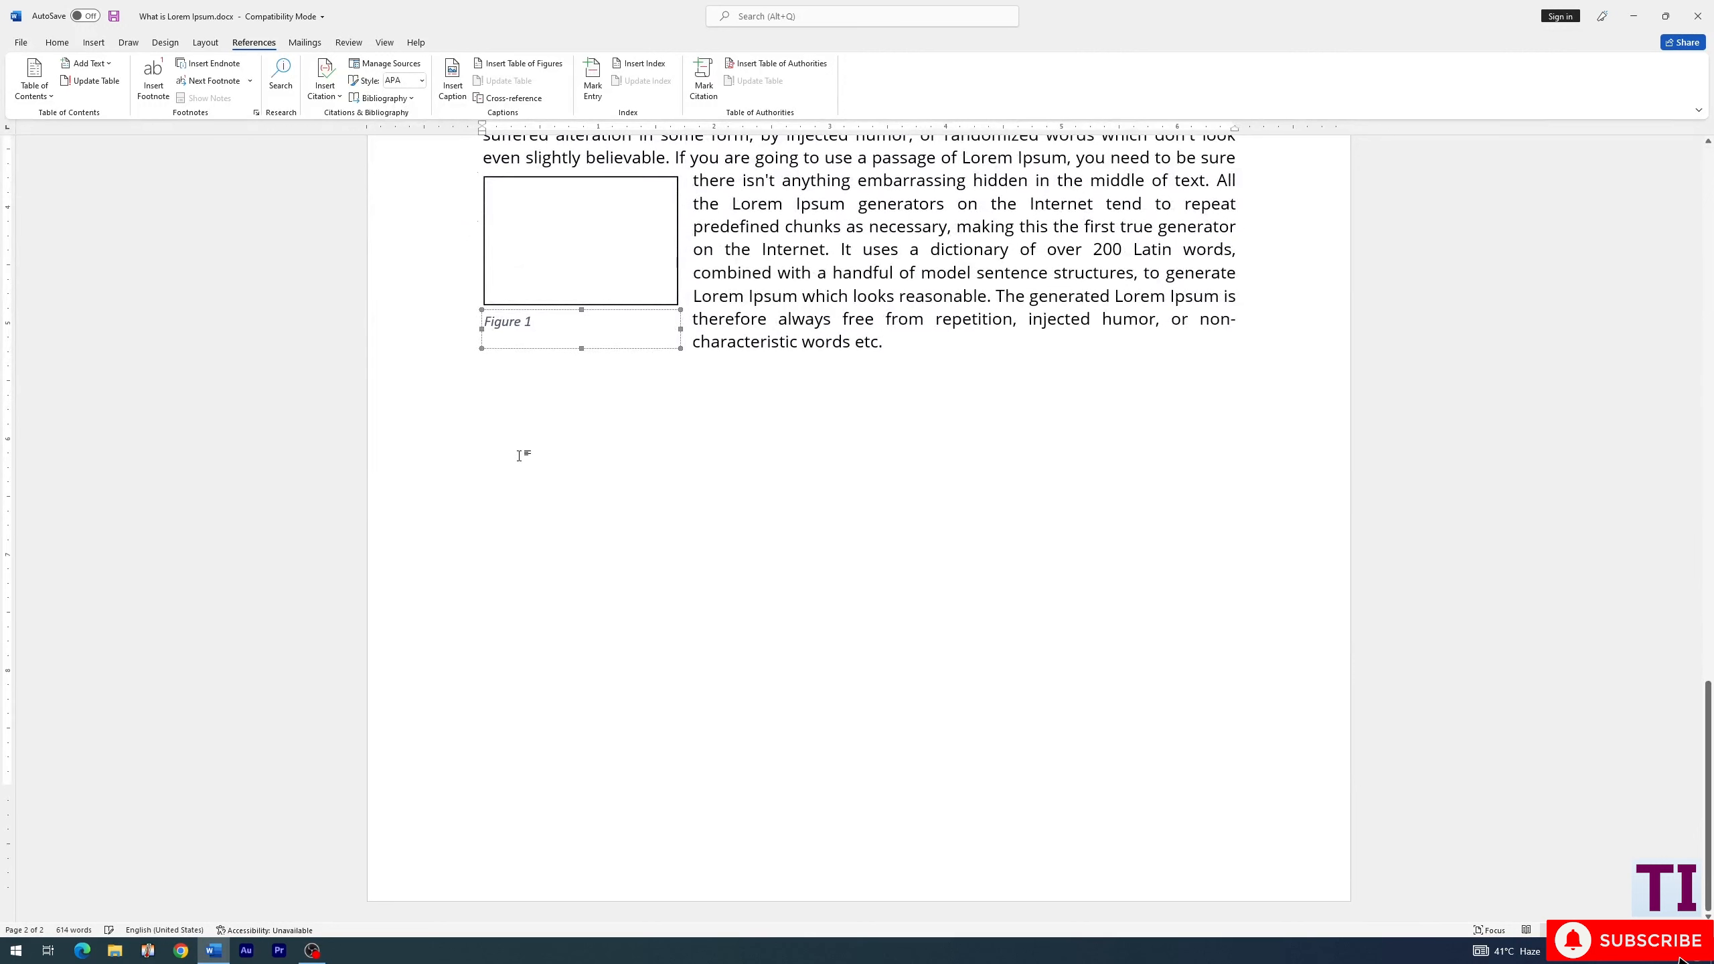
pyautogui.click(102, 48)
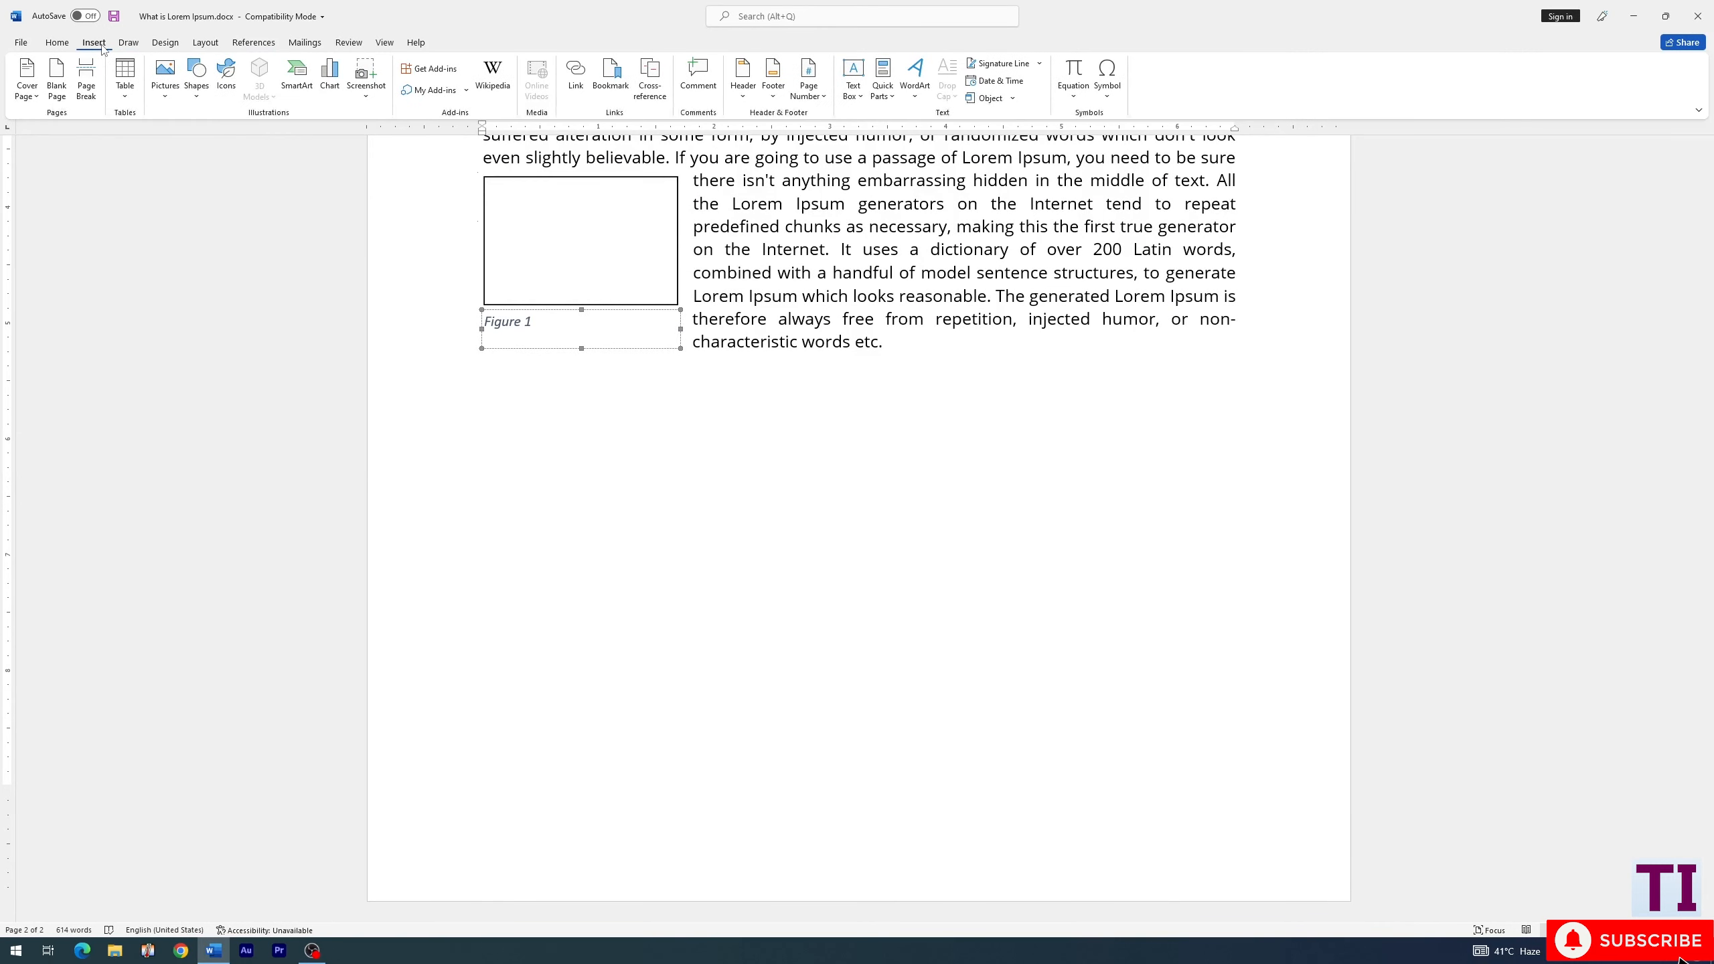
pyautogui.click(169, 98)
pyautogui.click(206, 135)
pyautogui.click(532, 111)
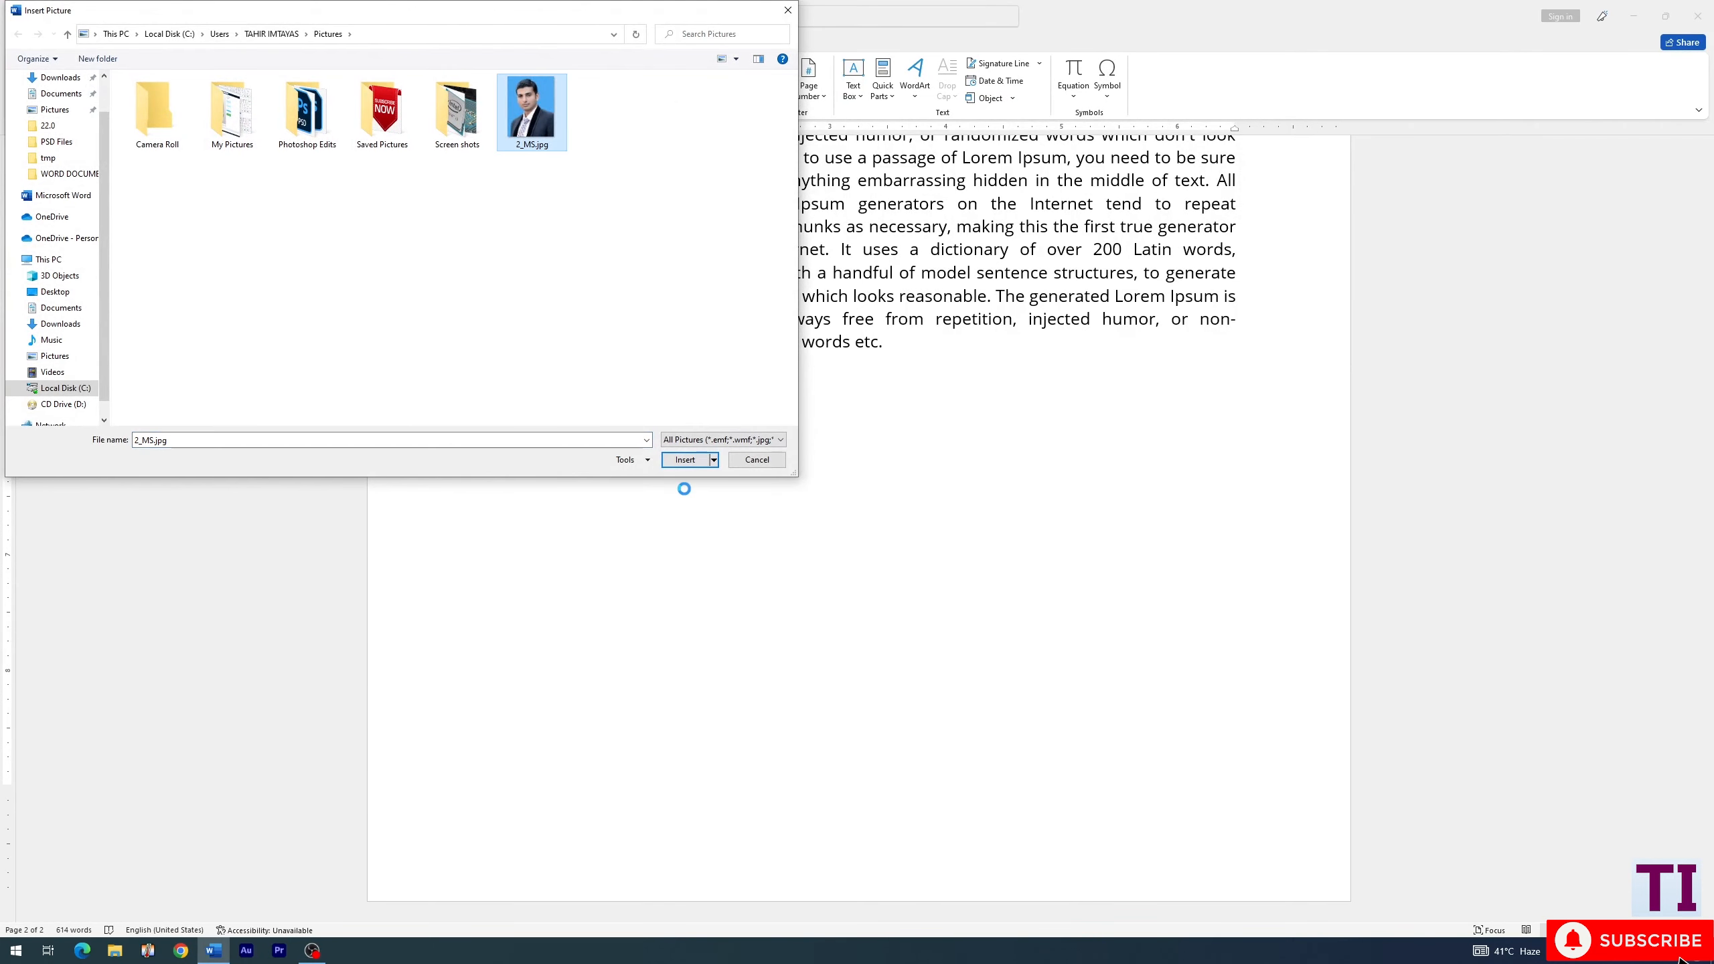
pyautogui.click(685, 461)
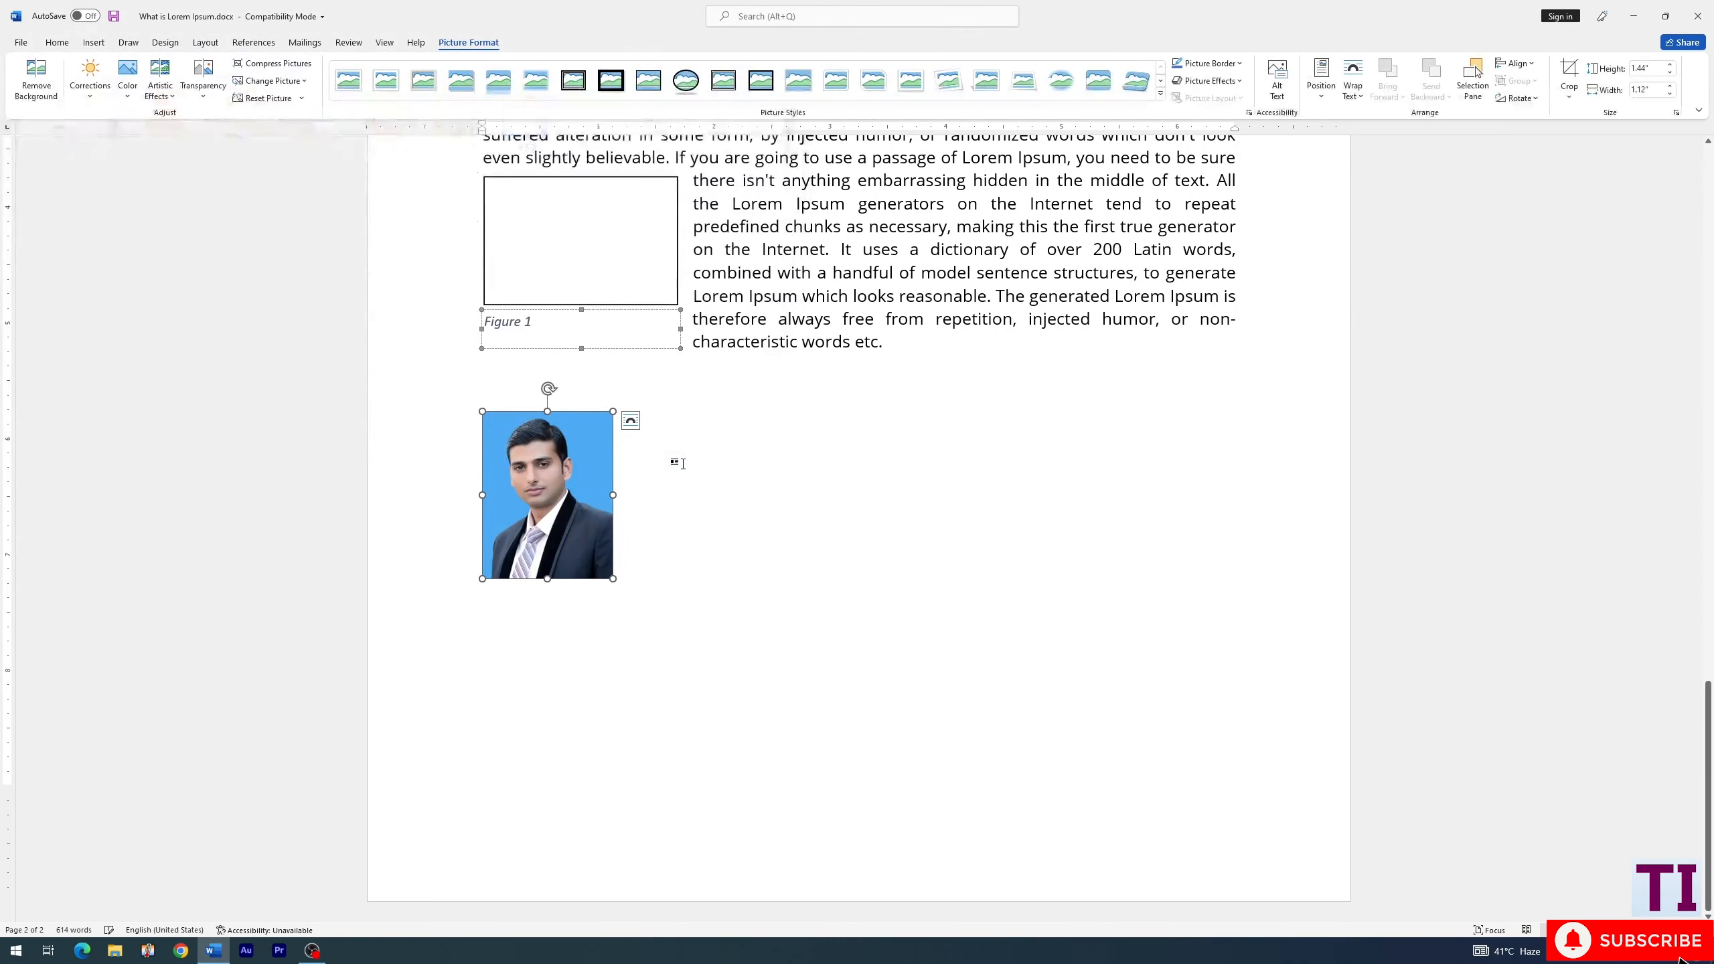
# - Insert a caption with the Figure label below the portrait picture
pyautogui.click(253, 42)
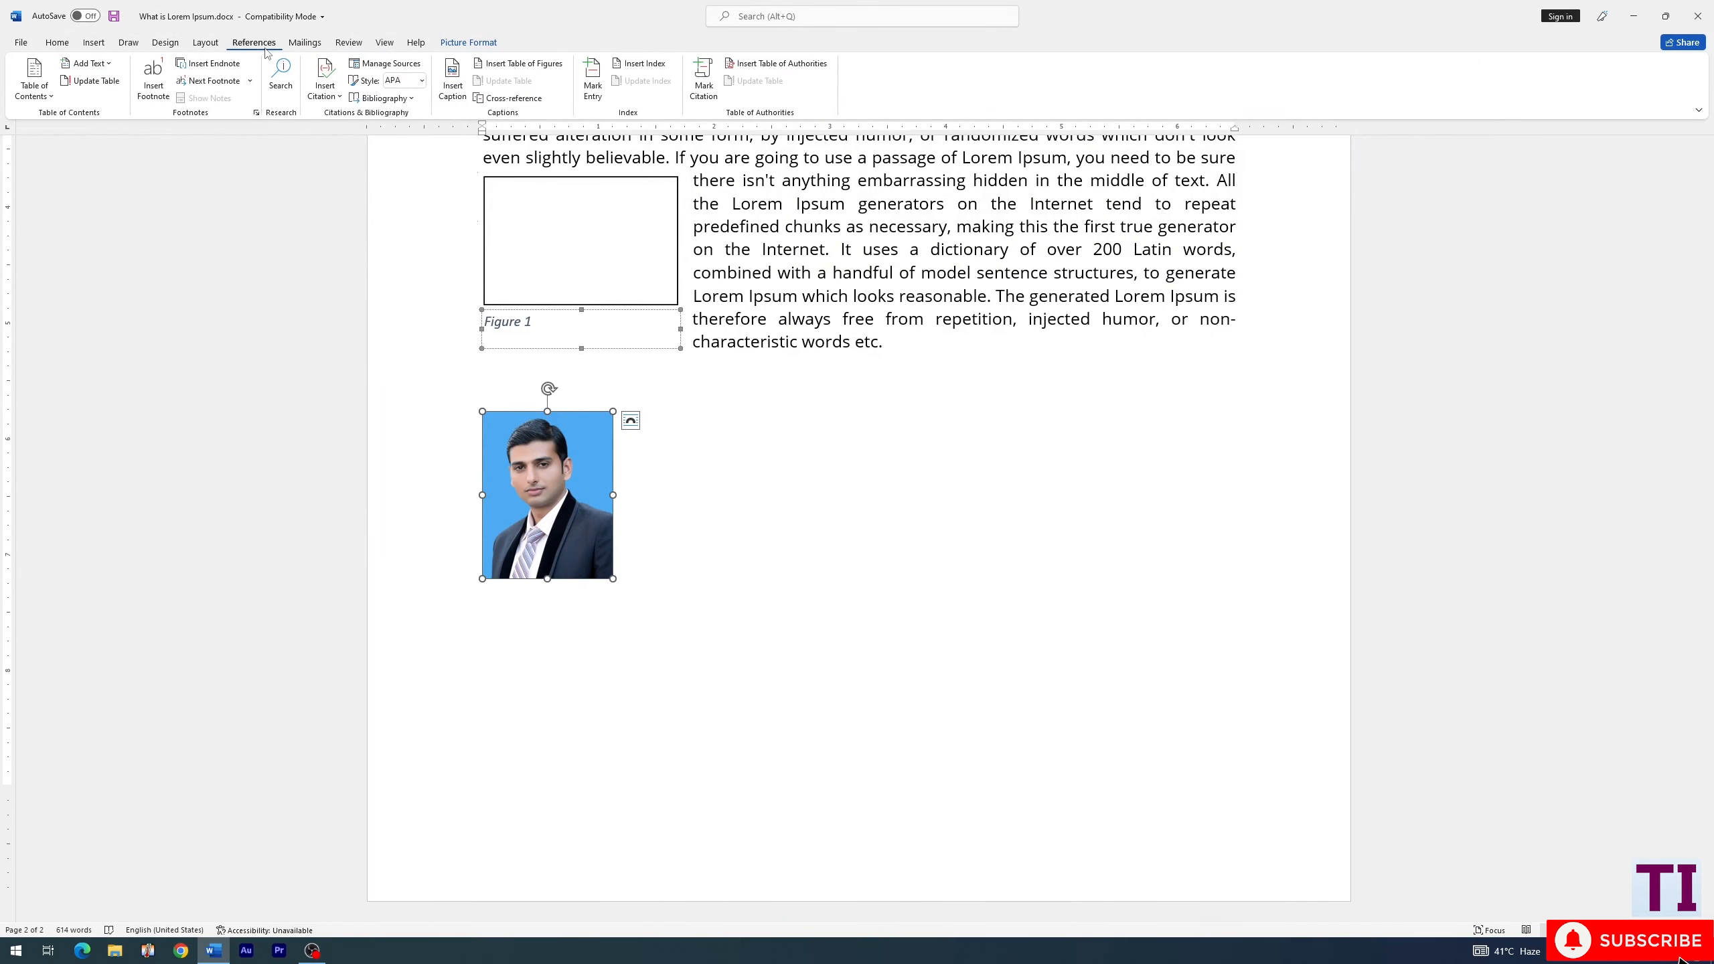
pyautogui.click(452, 81)
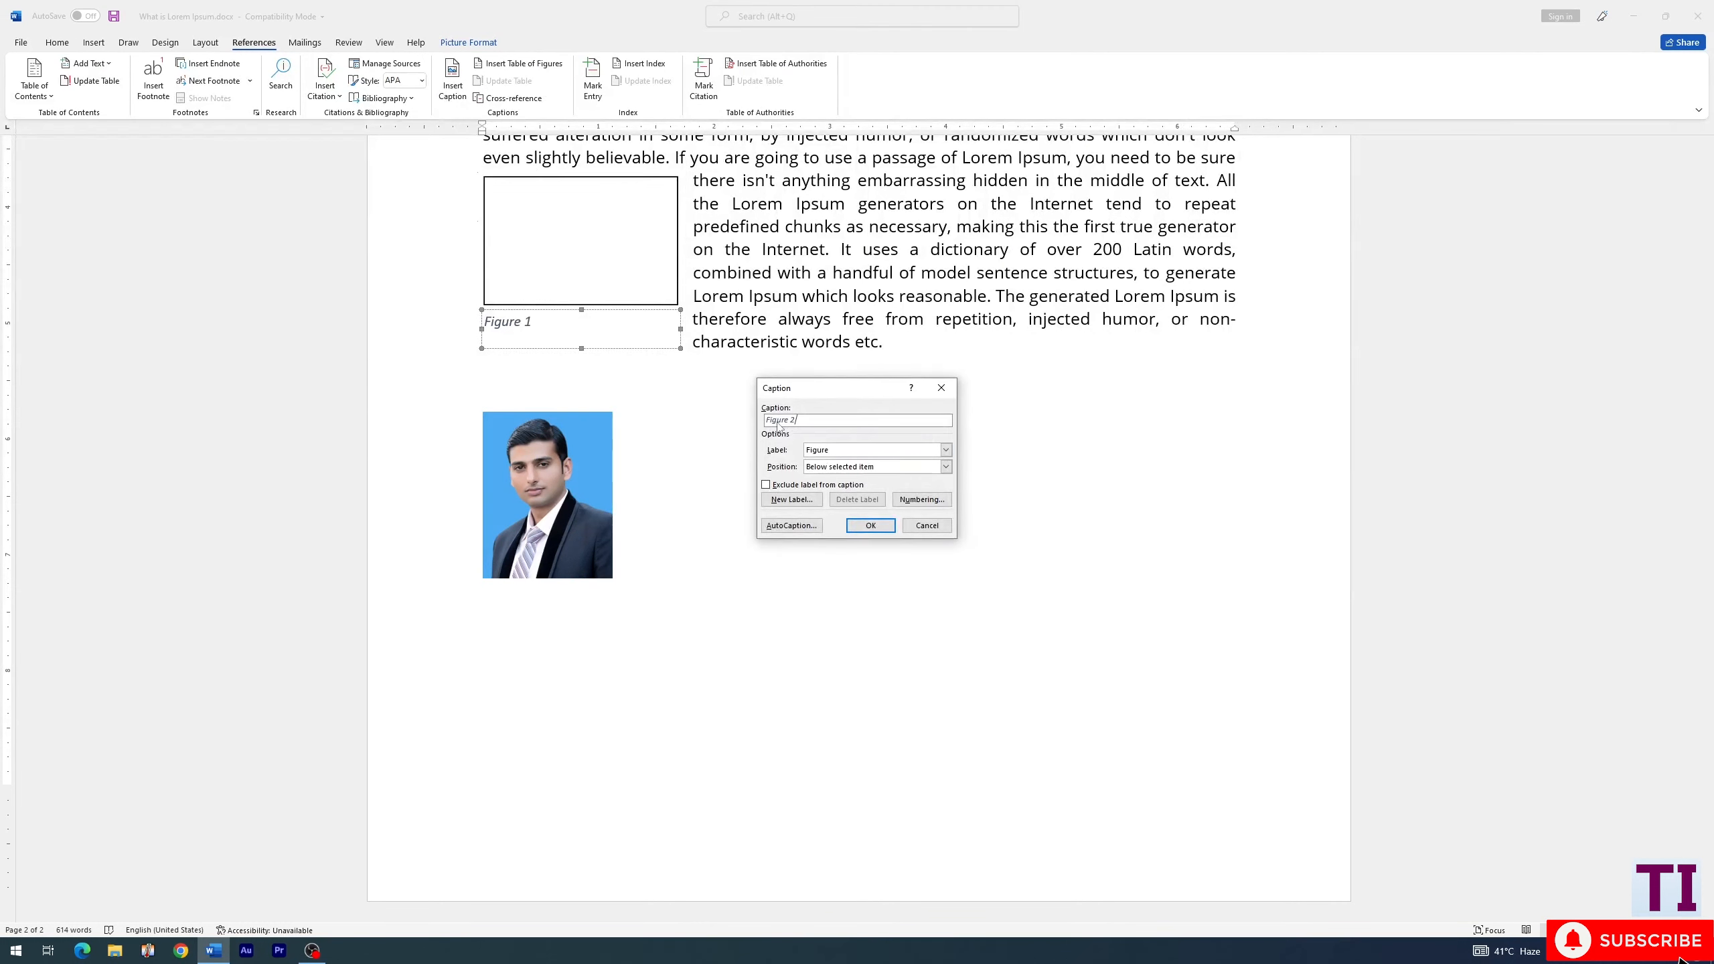
pyautogui.click(869, 526)
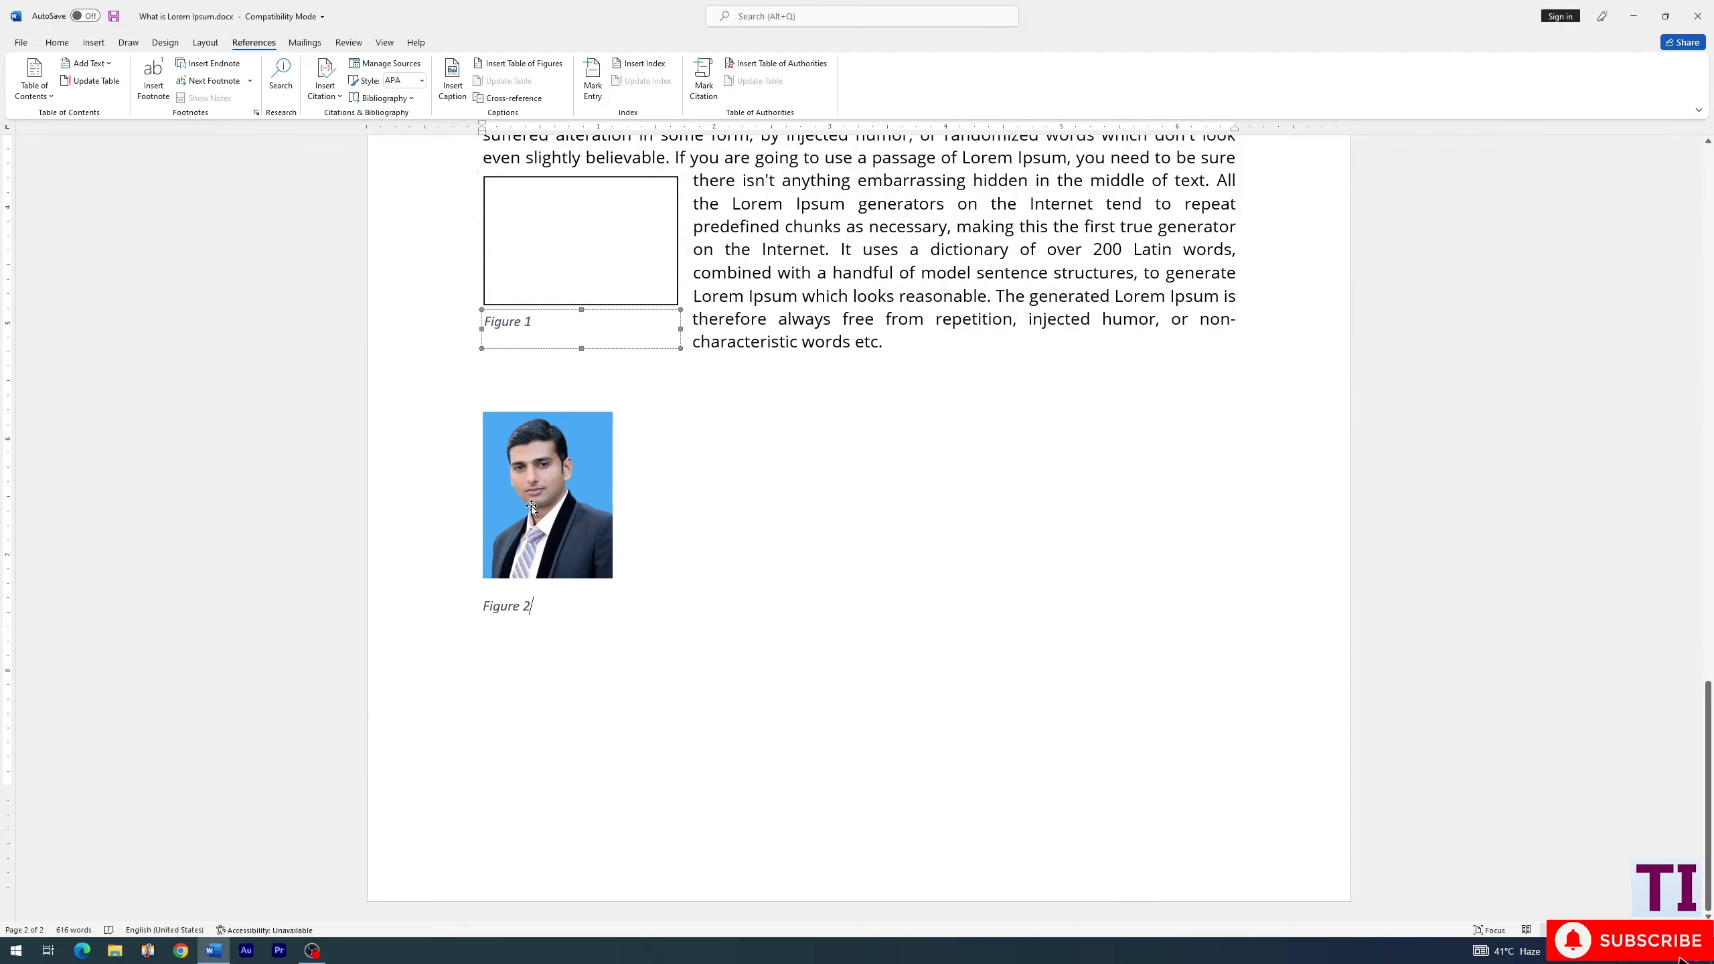
# - Add two blank, unnumbered lines between the table of contents and the "What is Lorem Ipsum?" heading, placing the cursor on the first
pyautogui.scroll(10, 642, 639)
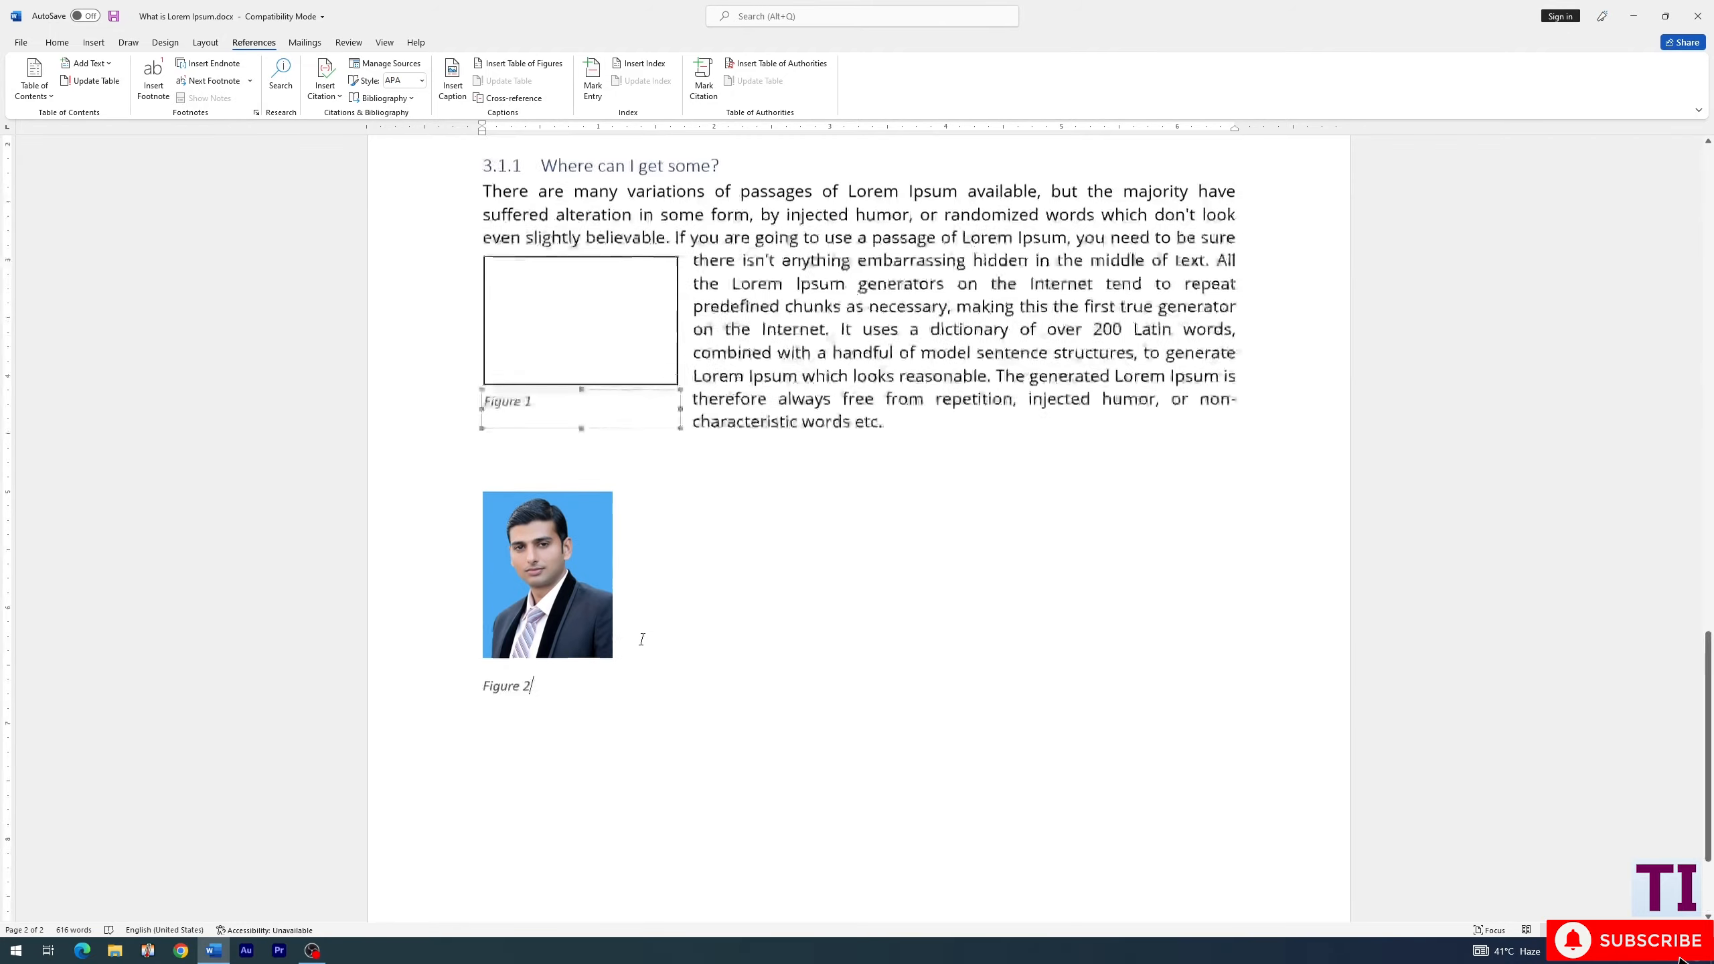
pyautogui.scroll(15, 642, 639)
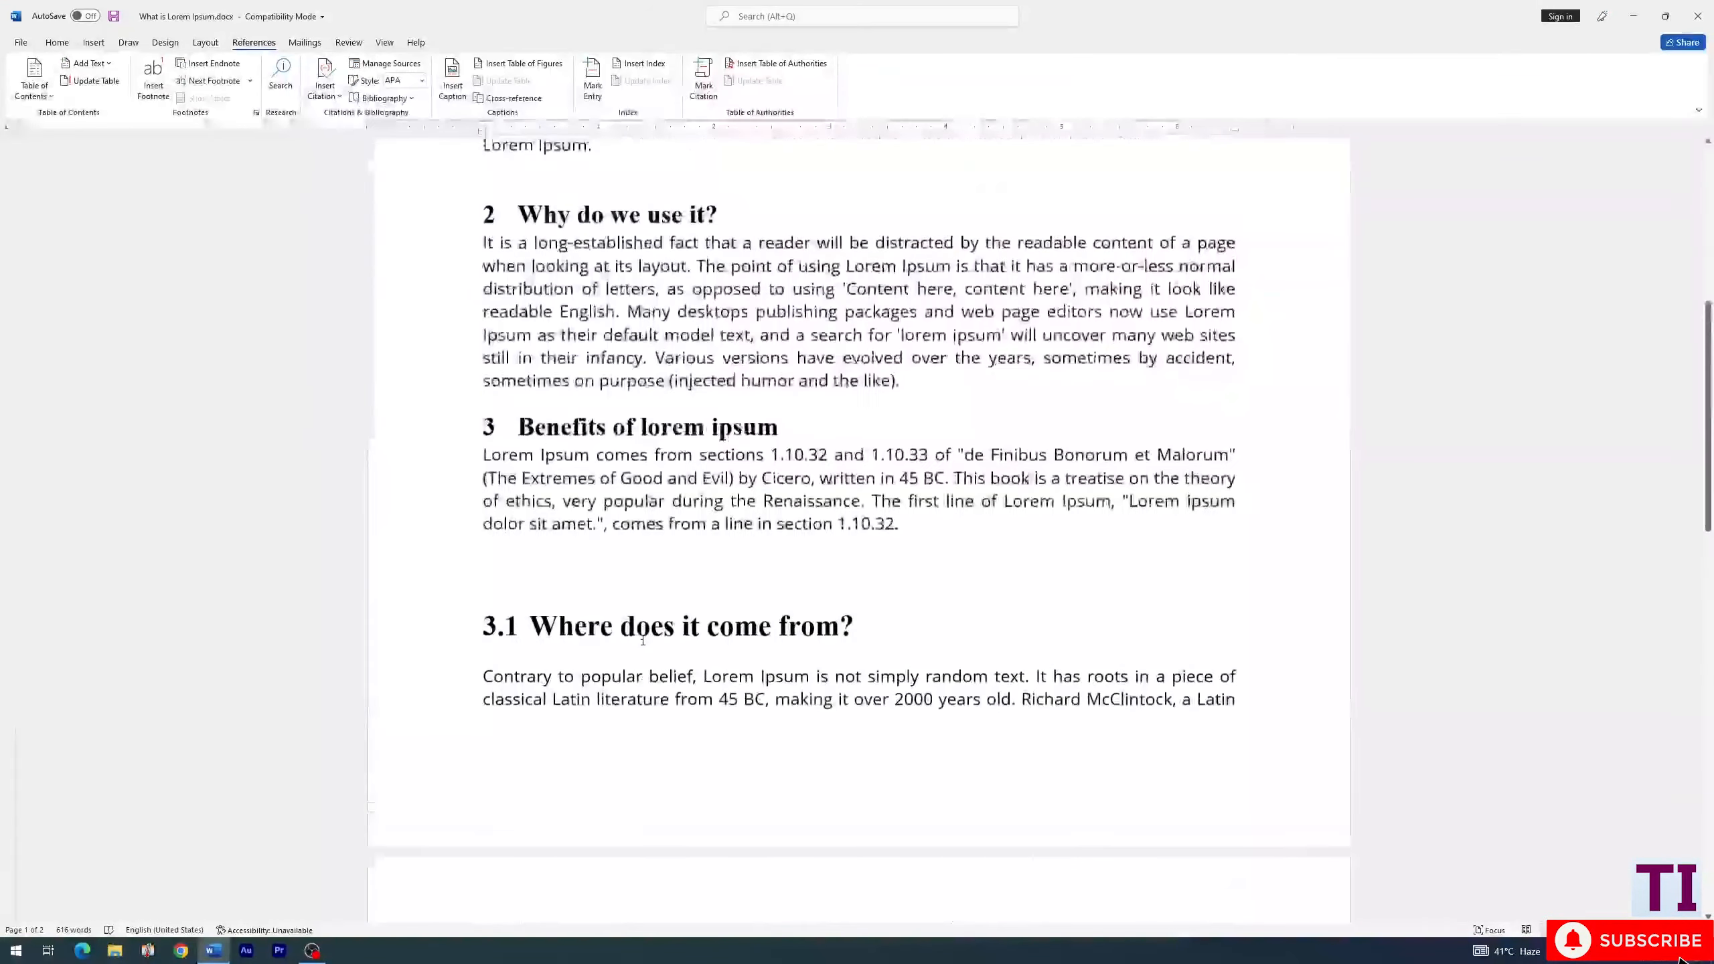
pyautogui.scroll(3, 643, 639)
pyautogui.click(542, 530)
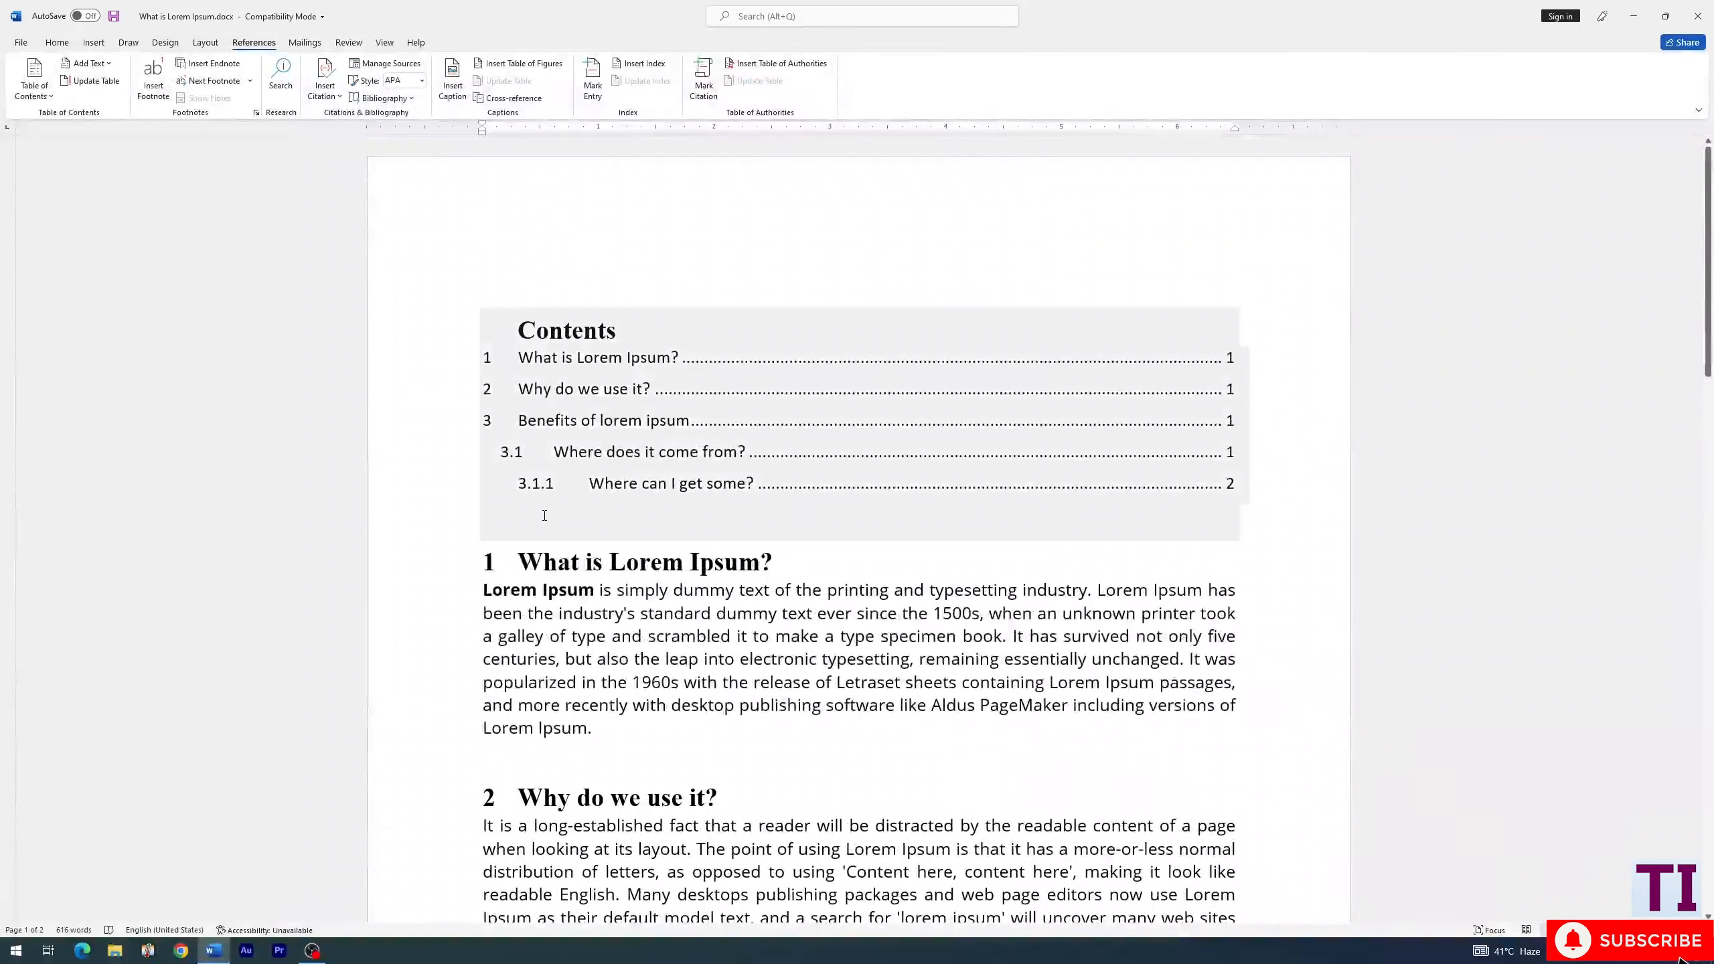
pyautogui.click(511, 561)
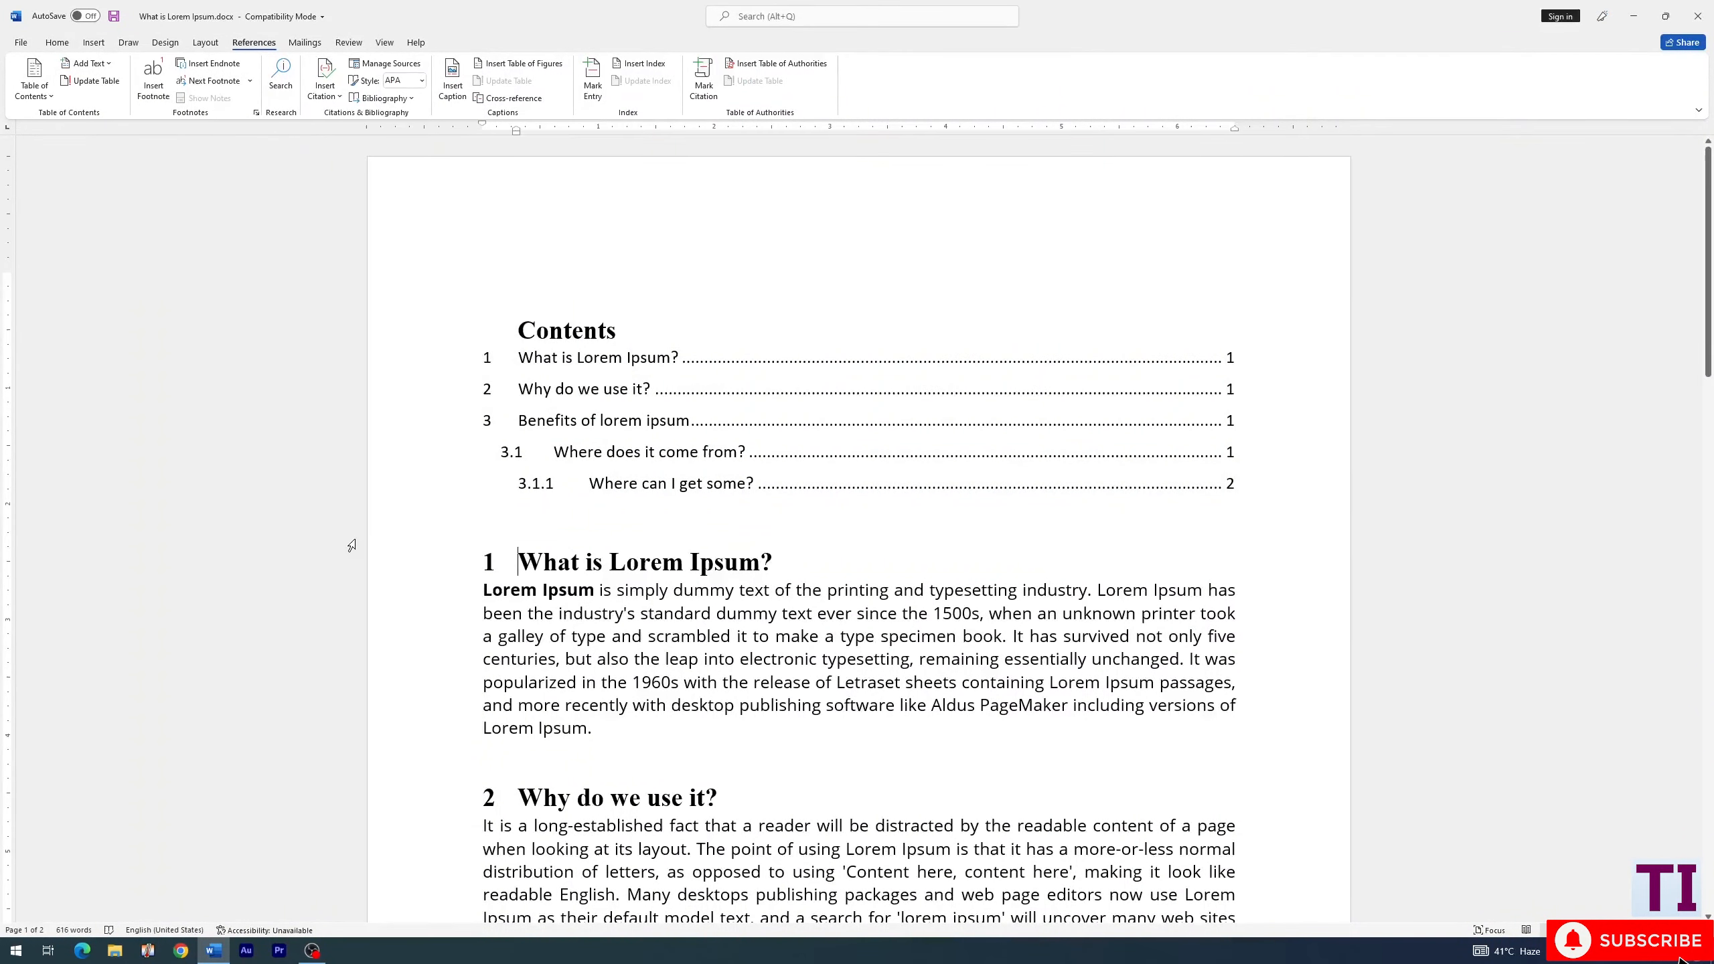
pyautogui.press('Return')
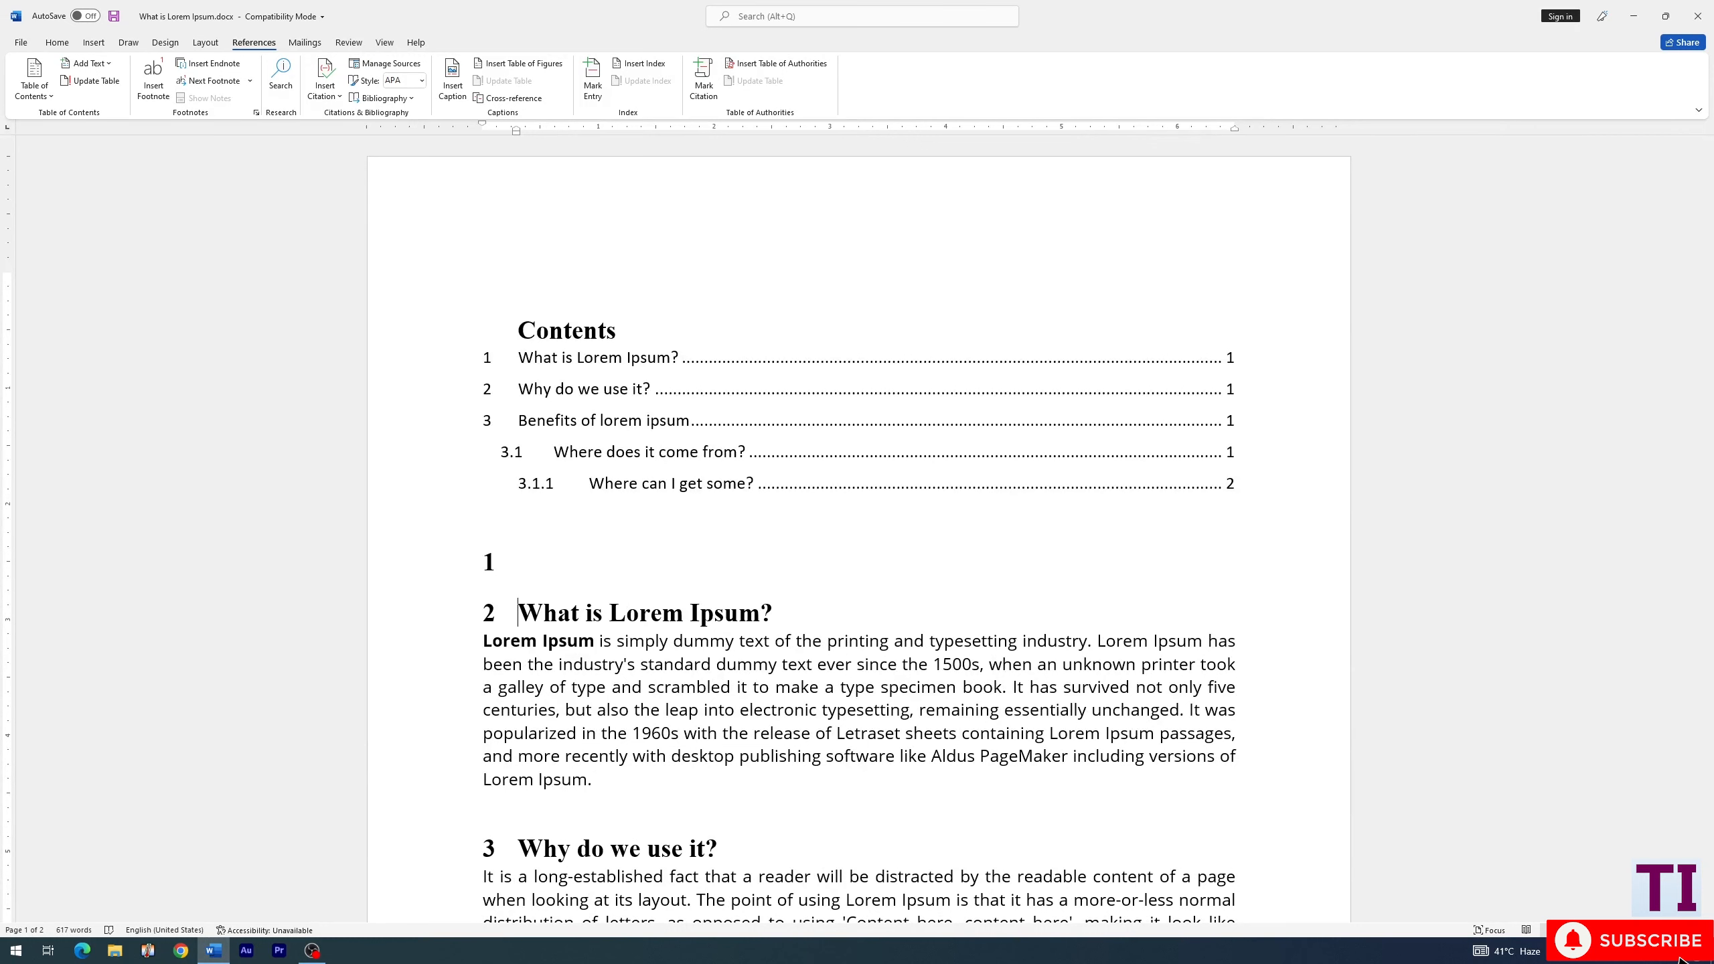
pyautogui.press('Return')
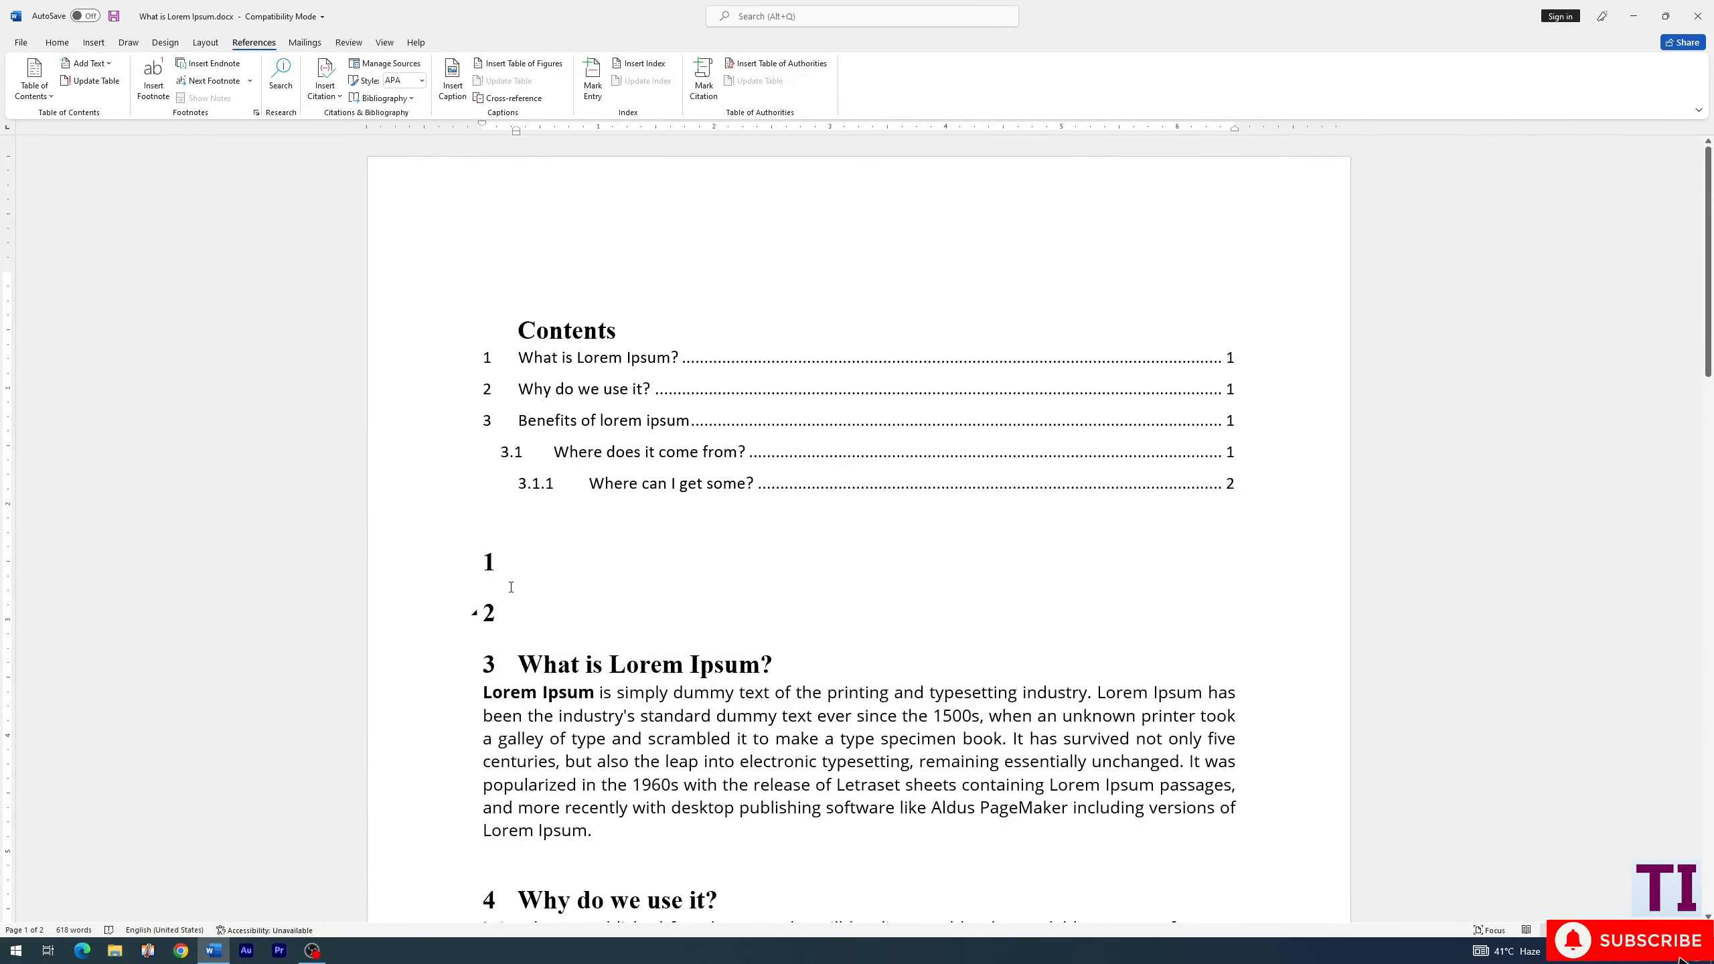
pyautogui.press('BackSpace')
pyautogui.press('BackSpace')
pyautogui.click(509, 561)
# - Insert a table of figures for the Figure caption label, with right-aligned page numbers shown and a dotted tab leader
pyautogui.click(527, 67)
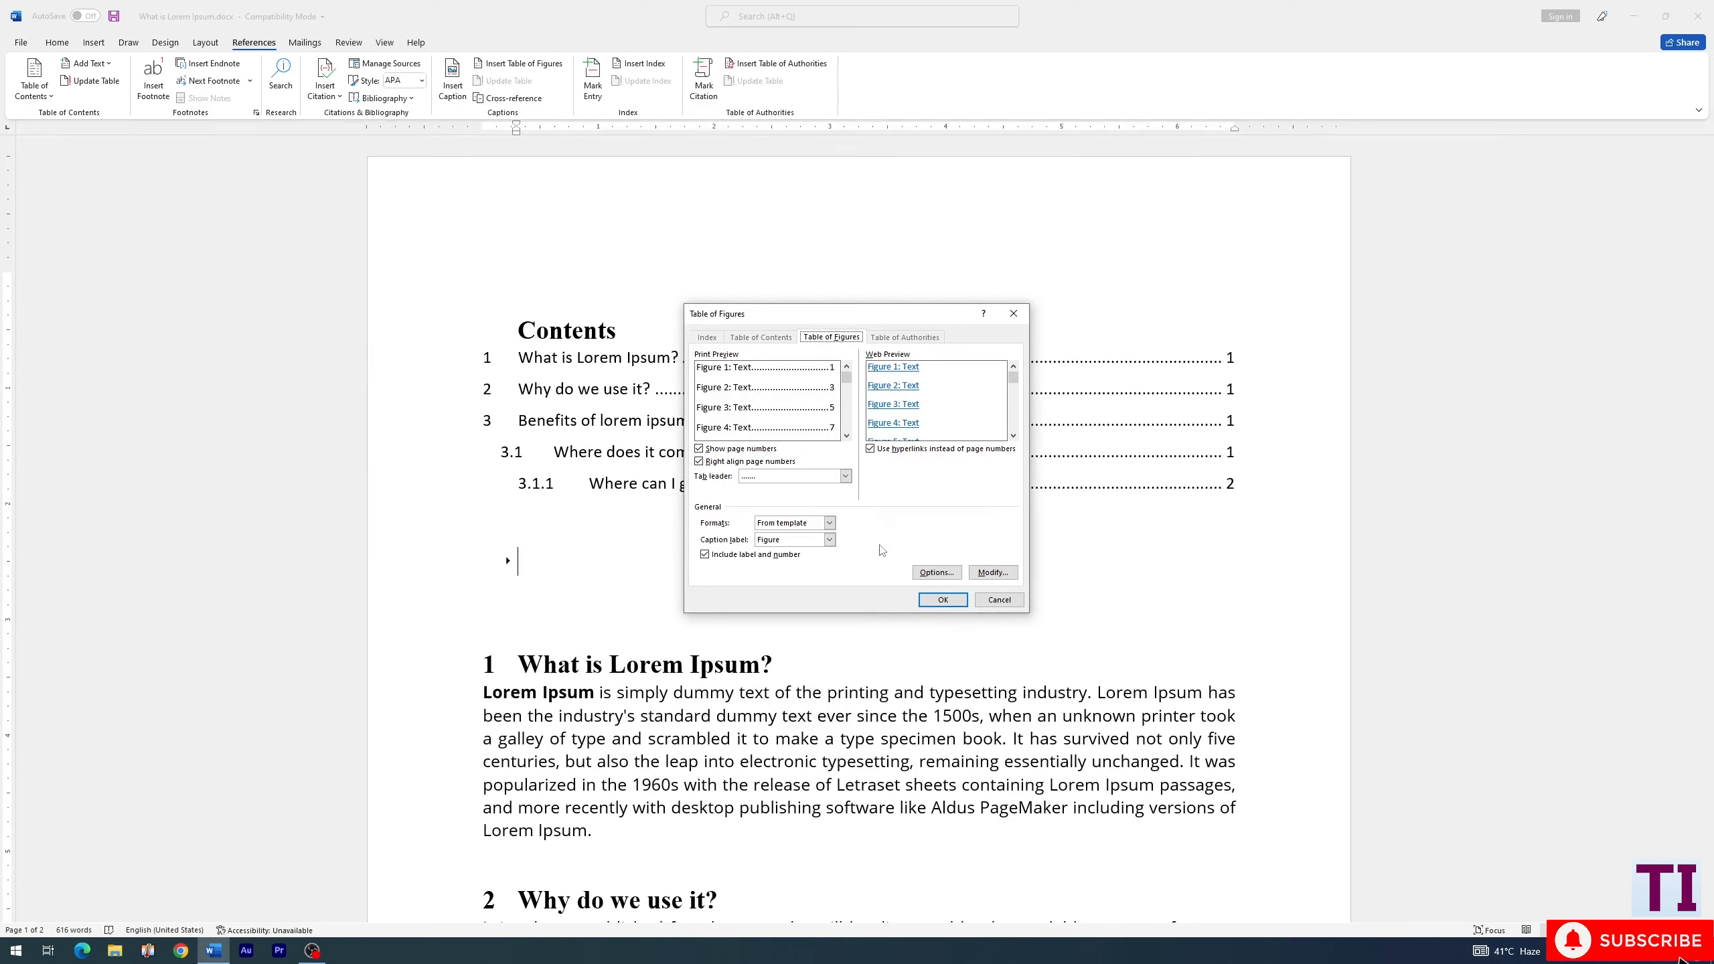
pyautogui.click(702, 449)
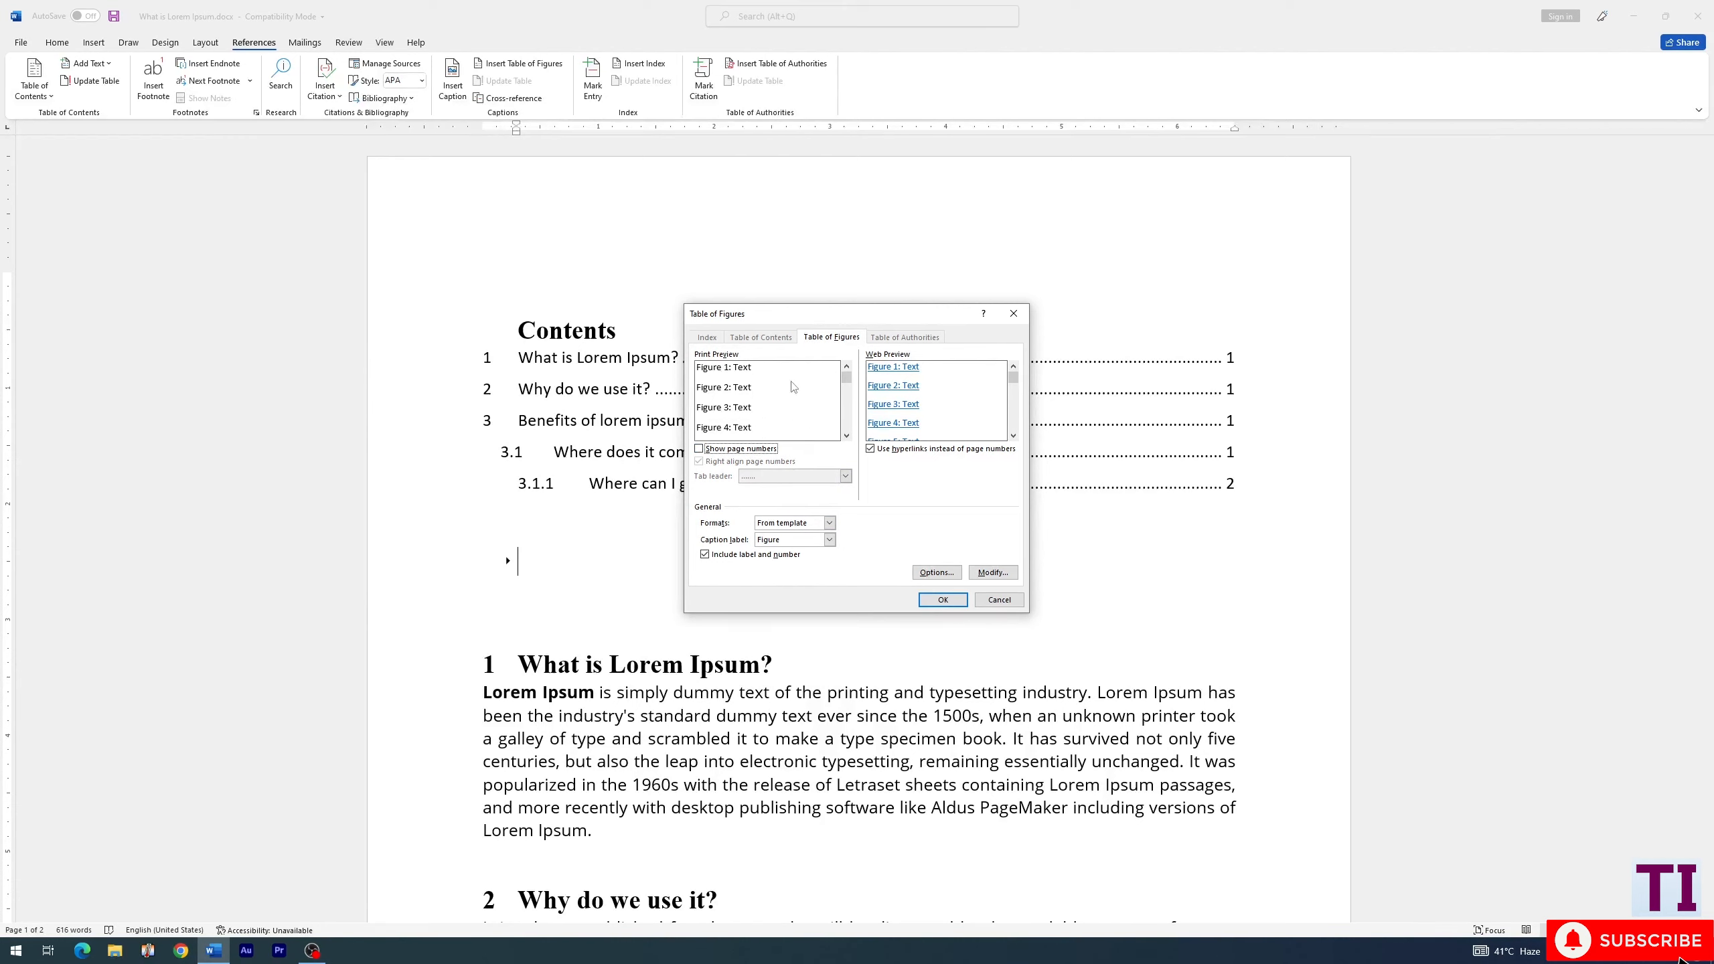
pyautogui.click(700, 450)
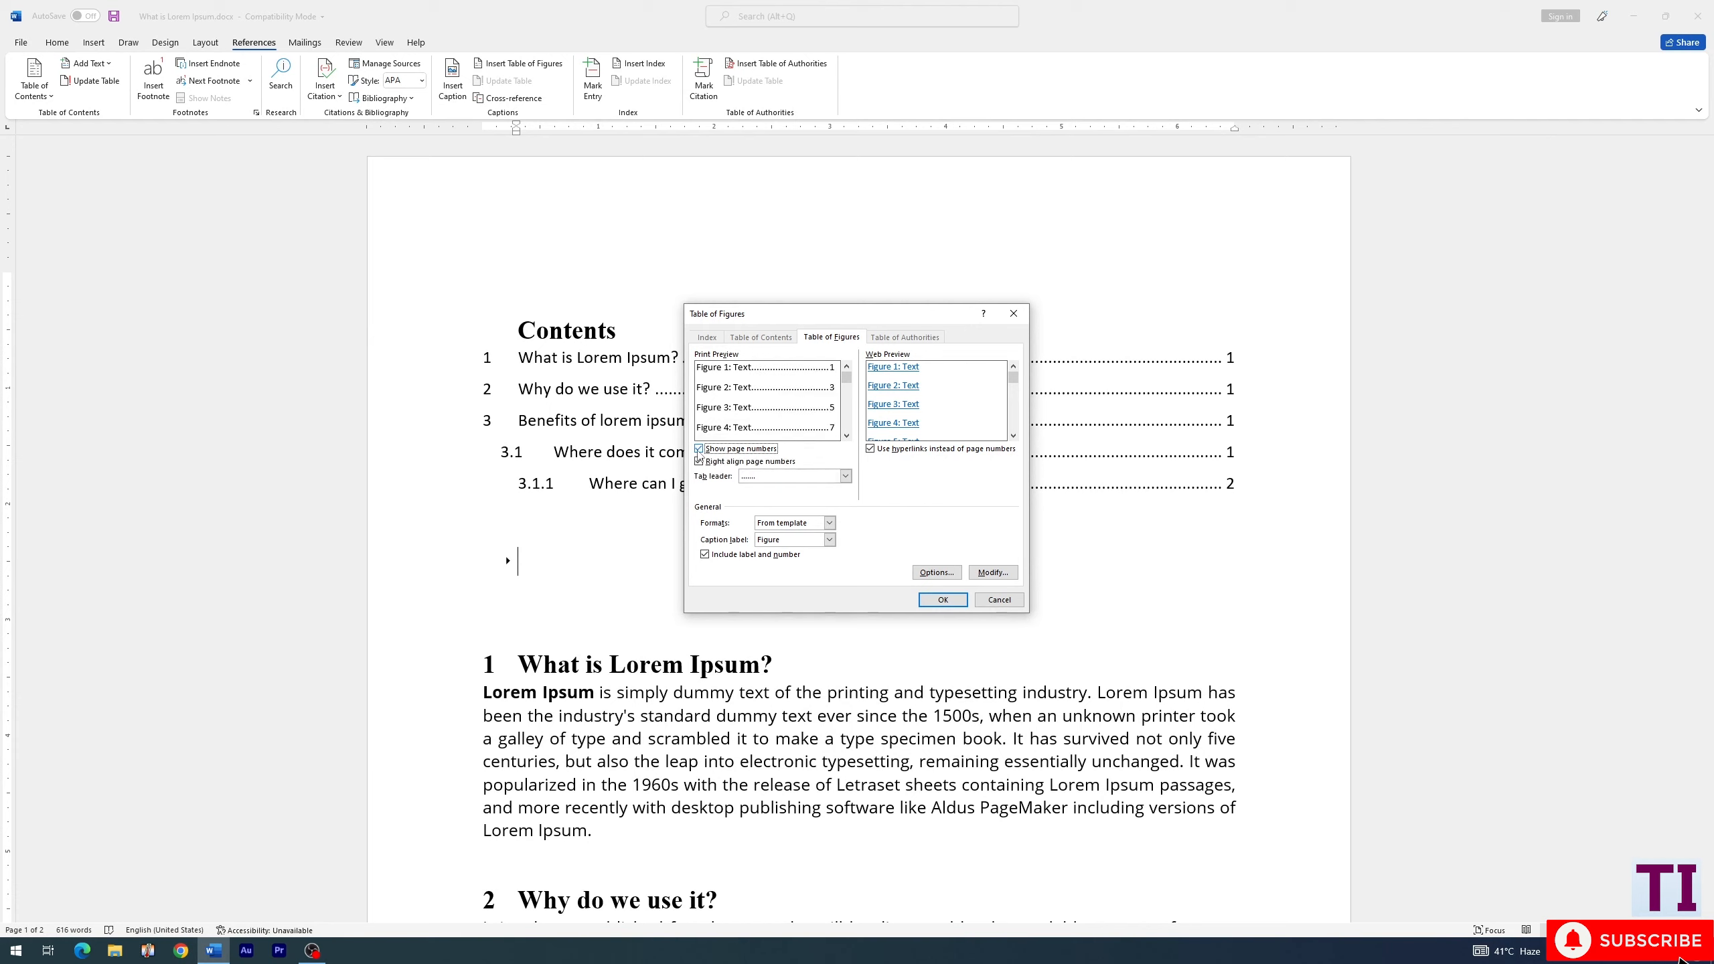
pyautogui.click(923, 599)
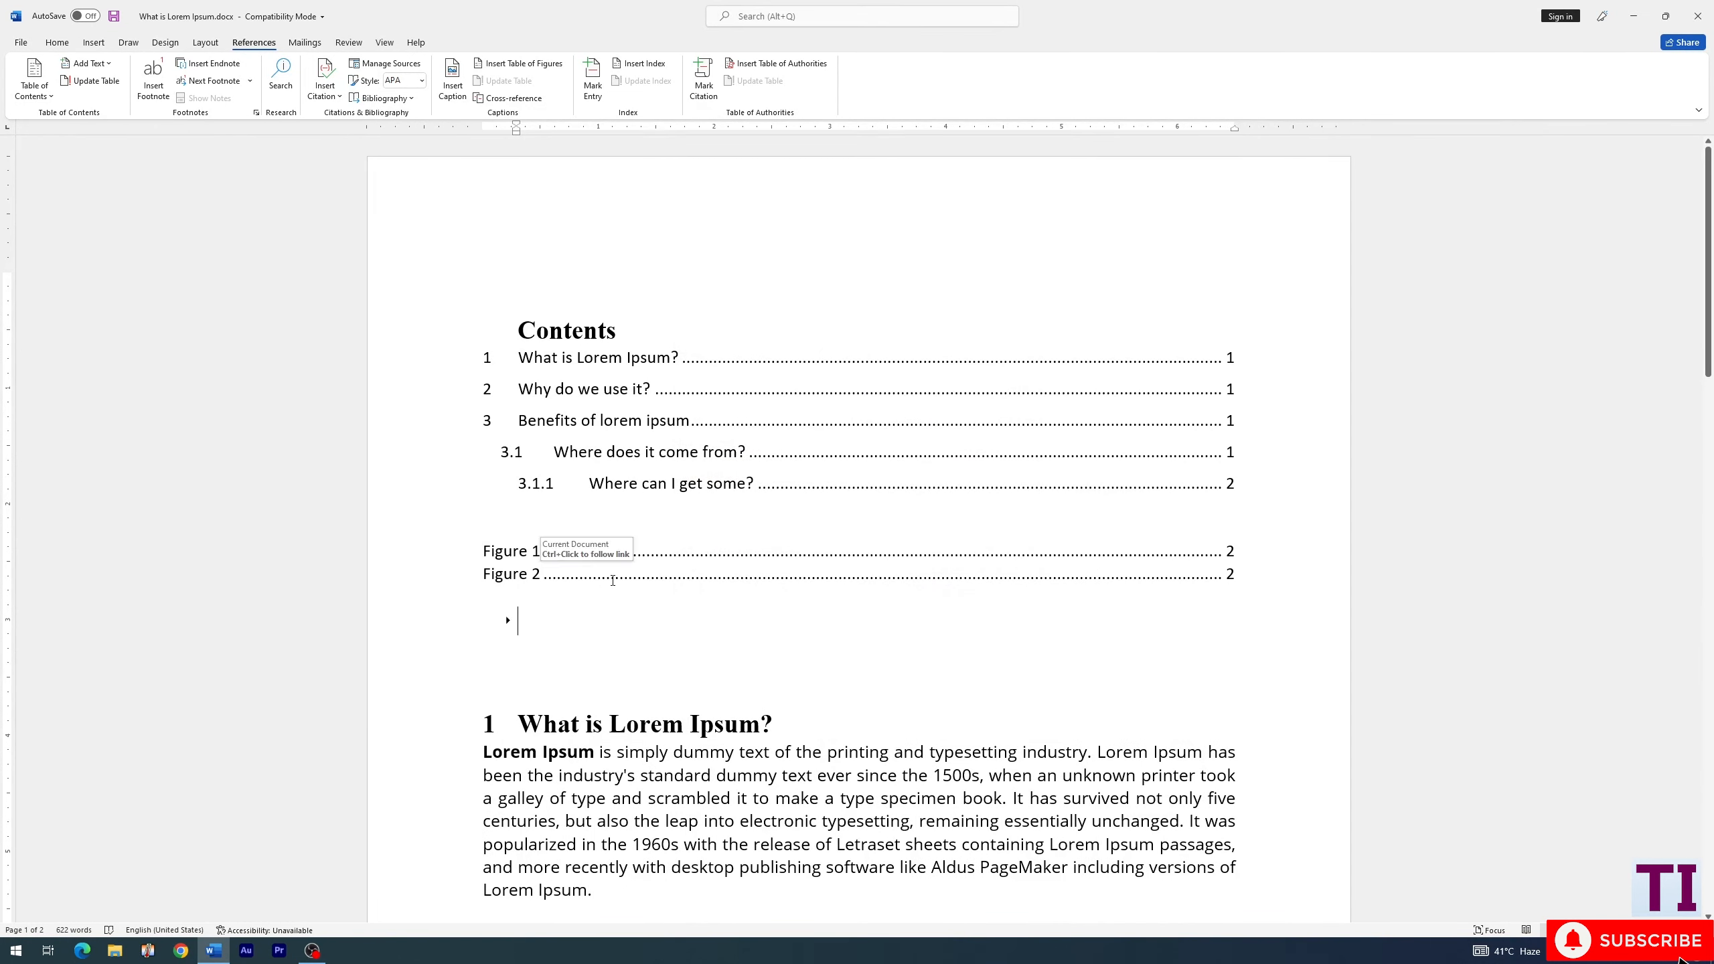
# - Follow the Figure 1 link in the table of figures to its caption, return to the table, and follow it again
pyautogui.click(570, 365)
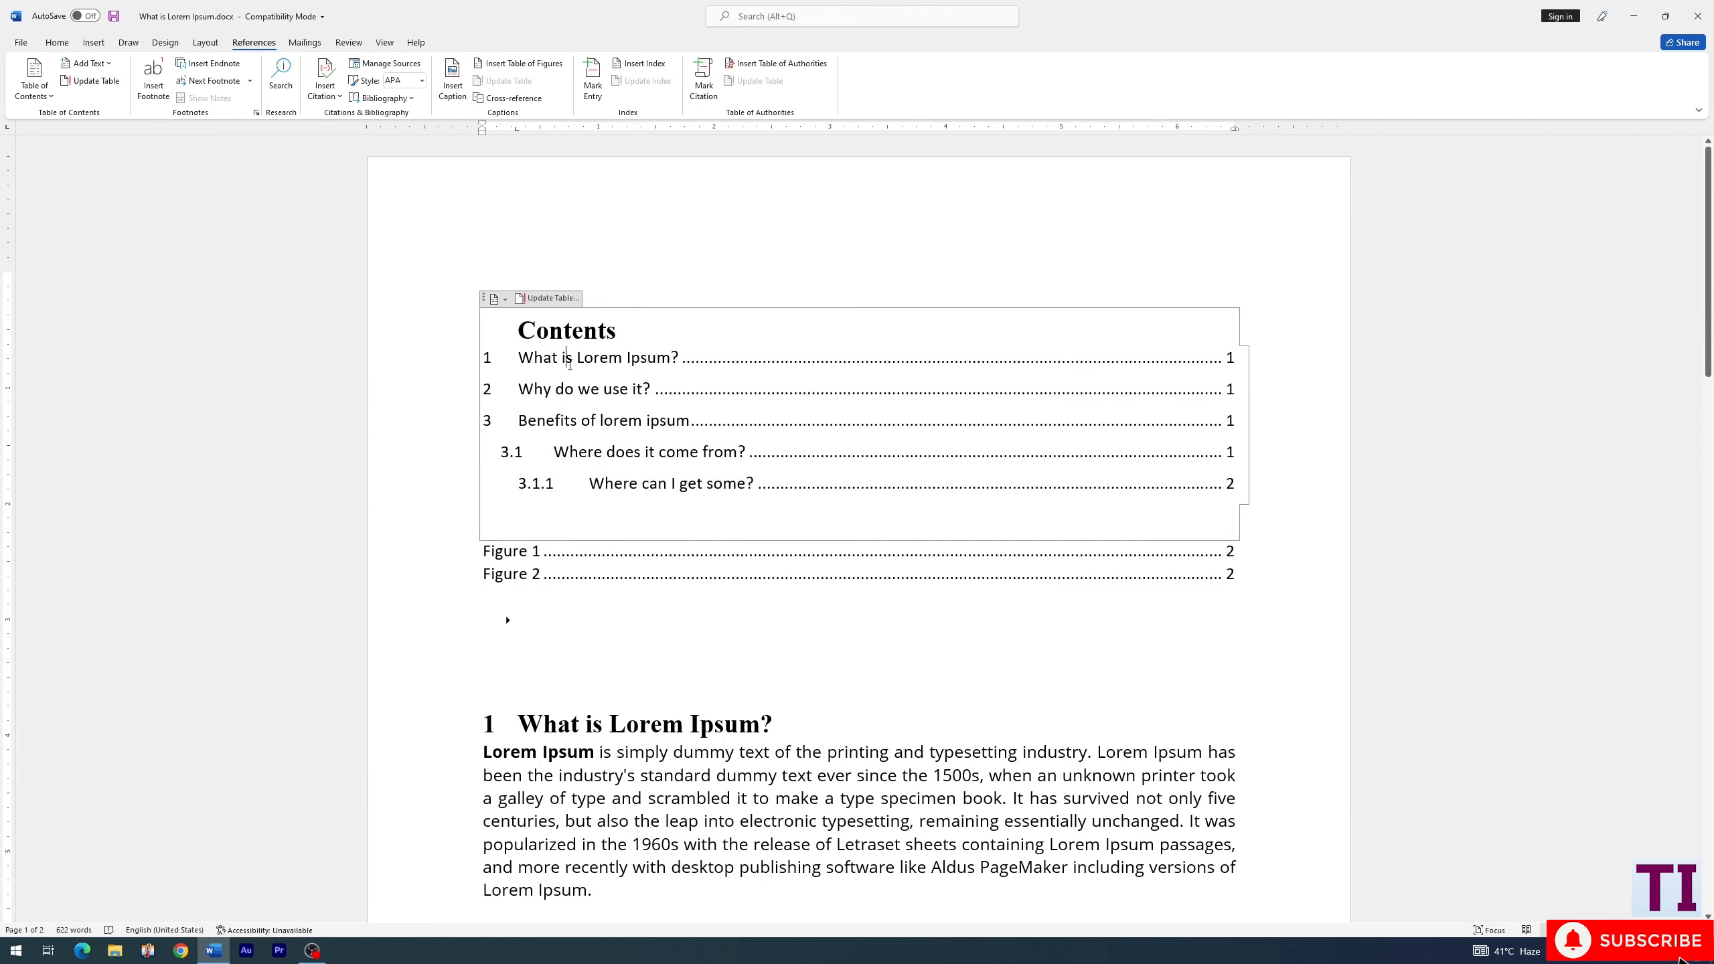
pyautogui.click(567, 576)
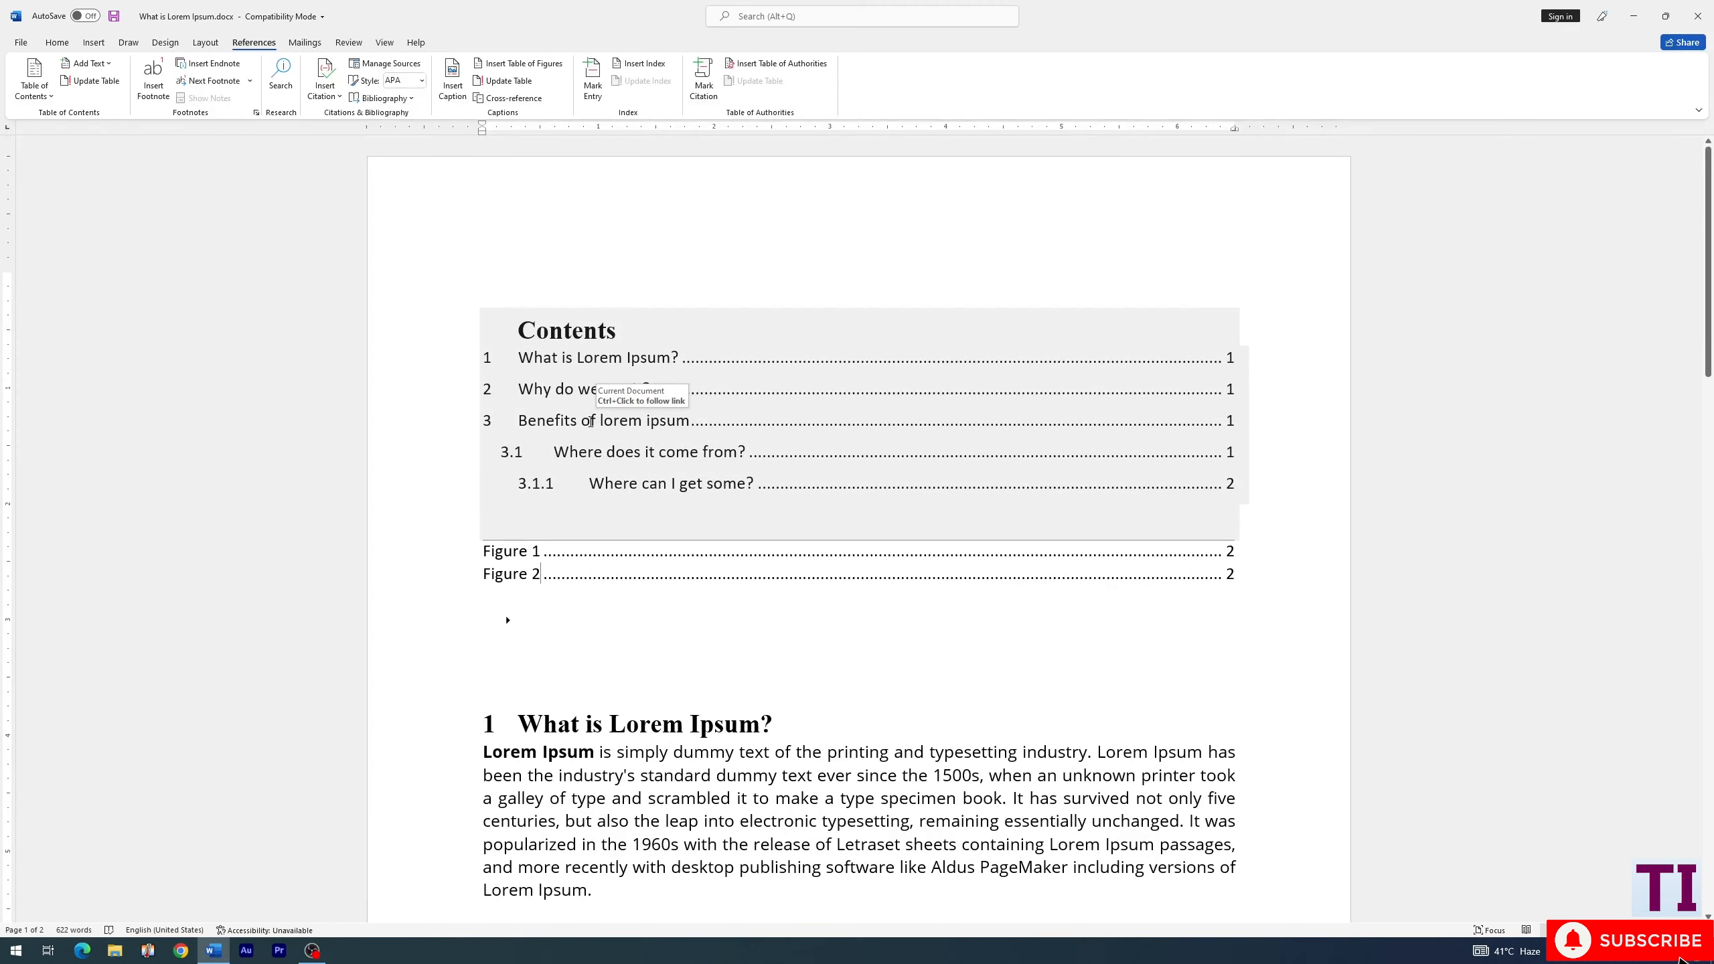
pyautogui.keyDown('ctrl'); pyautogui.click(517, 557); pyautogui.keyUp('ctrl')
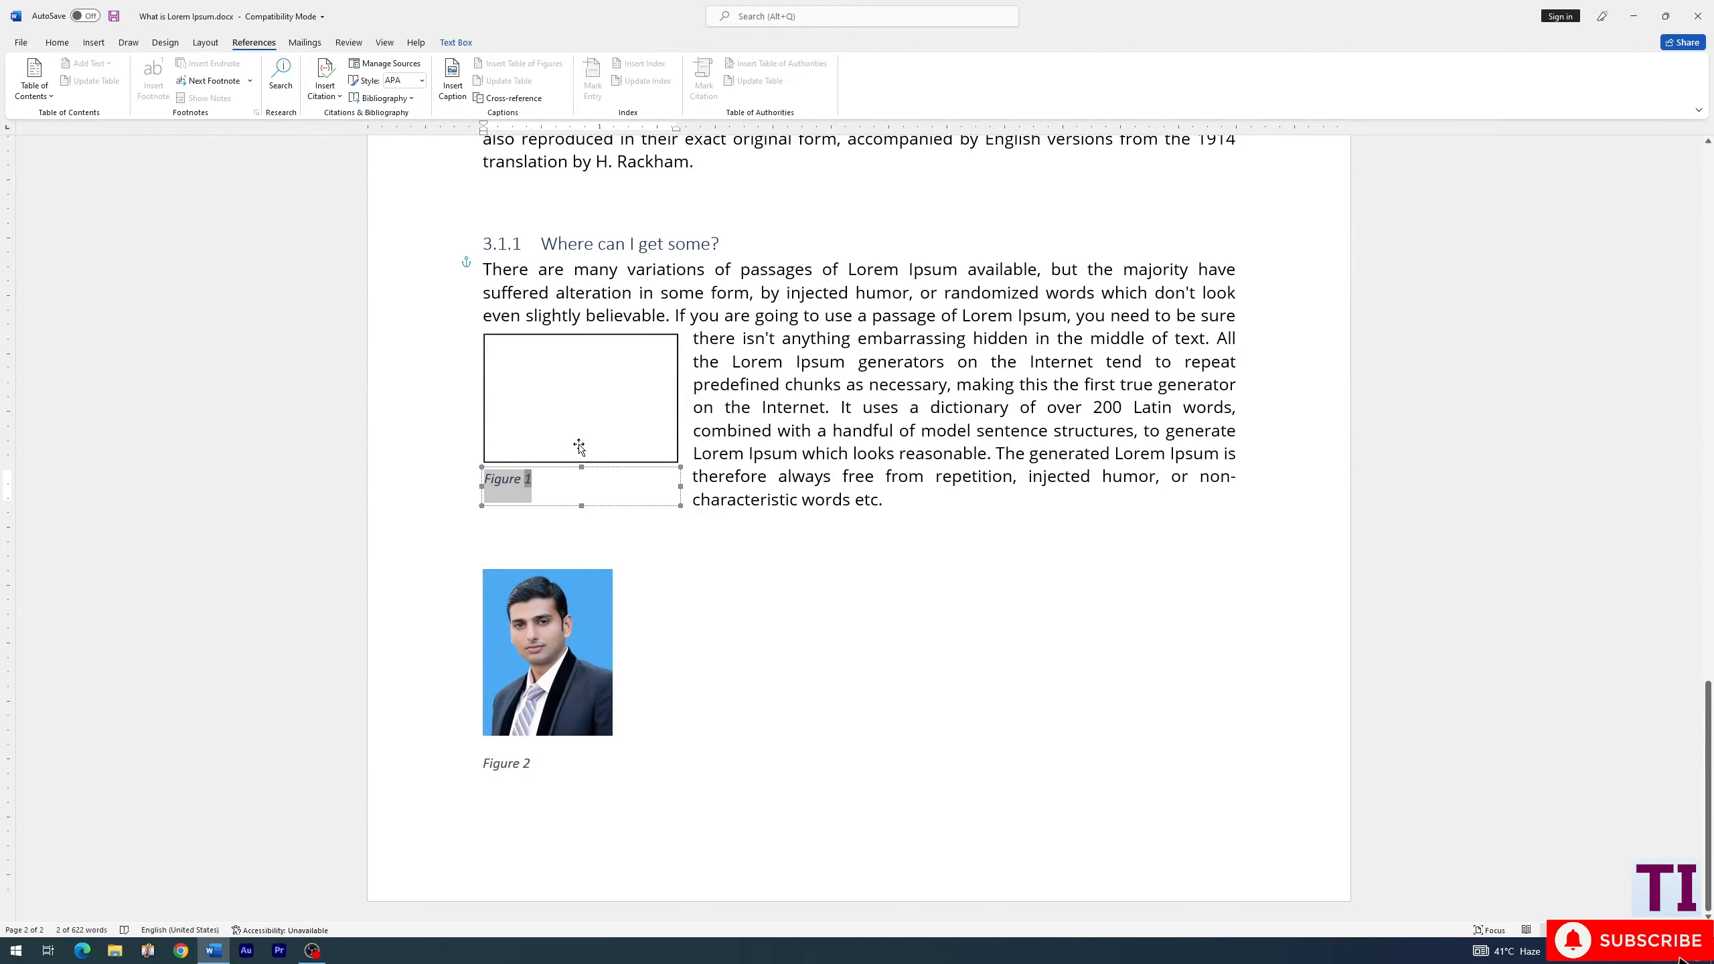
pyautogui.scroll(10, 579, 447)
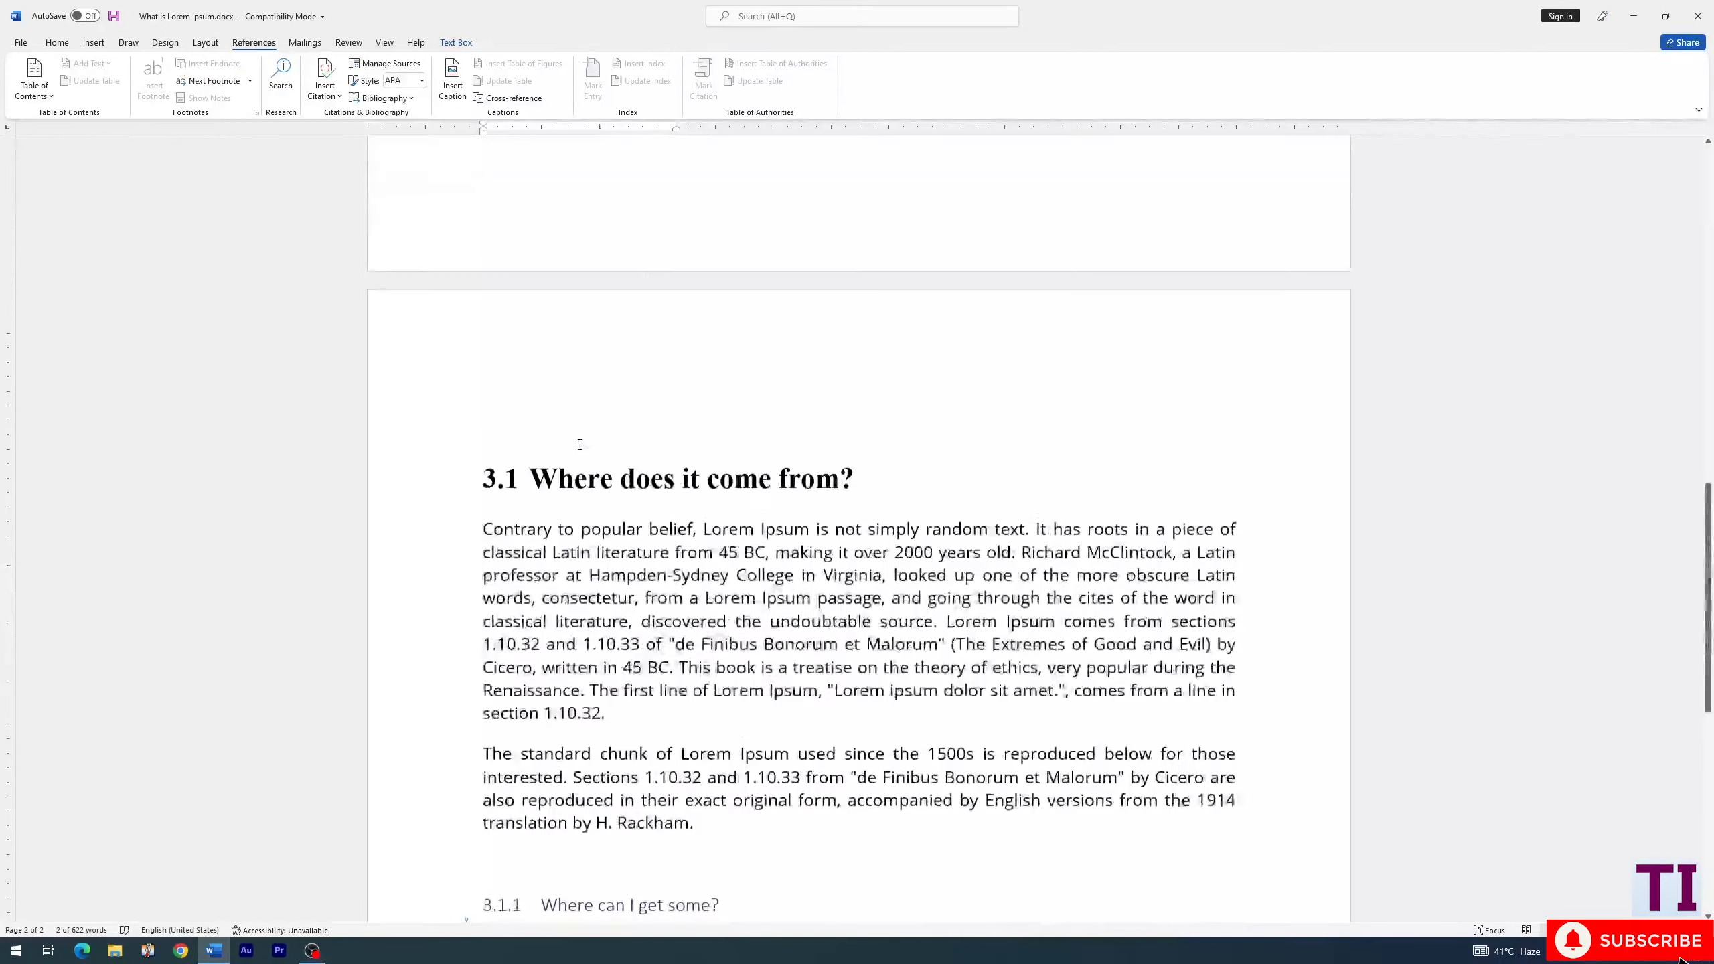
pyautogui.scroll(10, 579, 446)
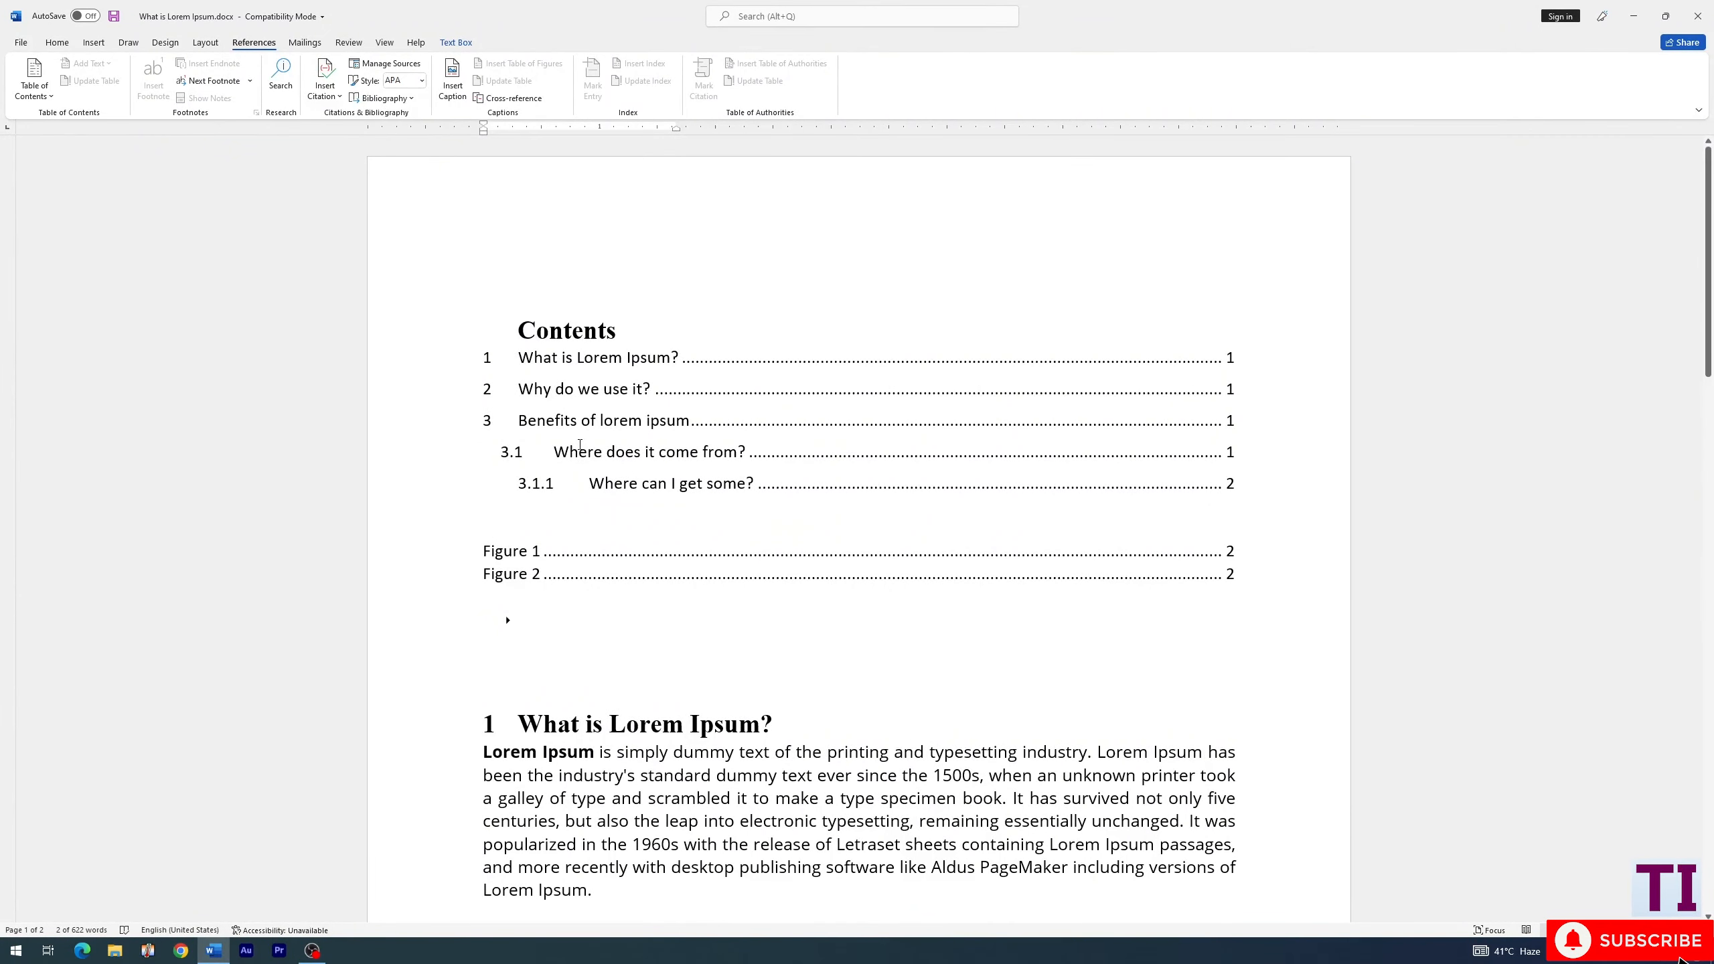
pyautogui.keyDown('ctrl'); pyautogui.click(511, 550); pyautogui.keyUp('ctrl')
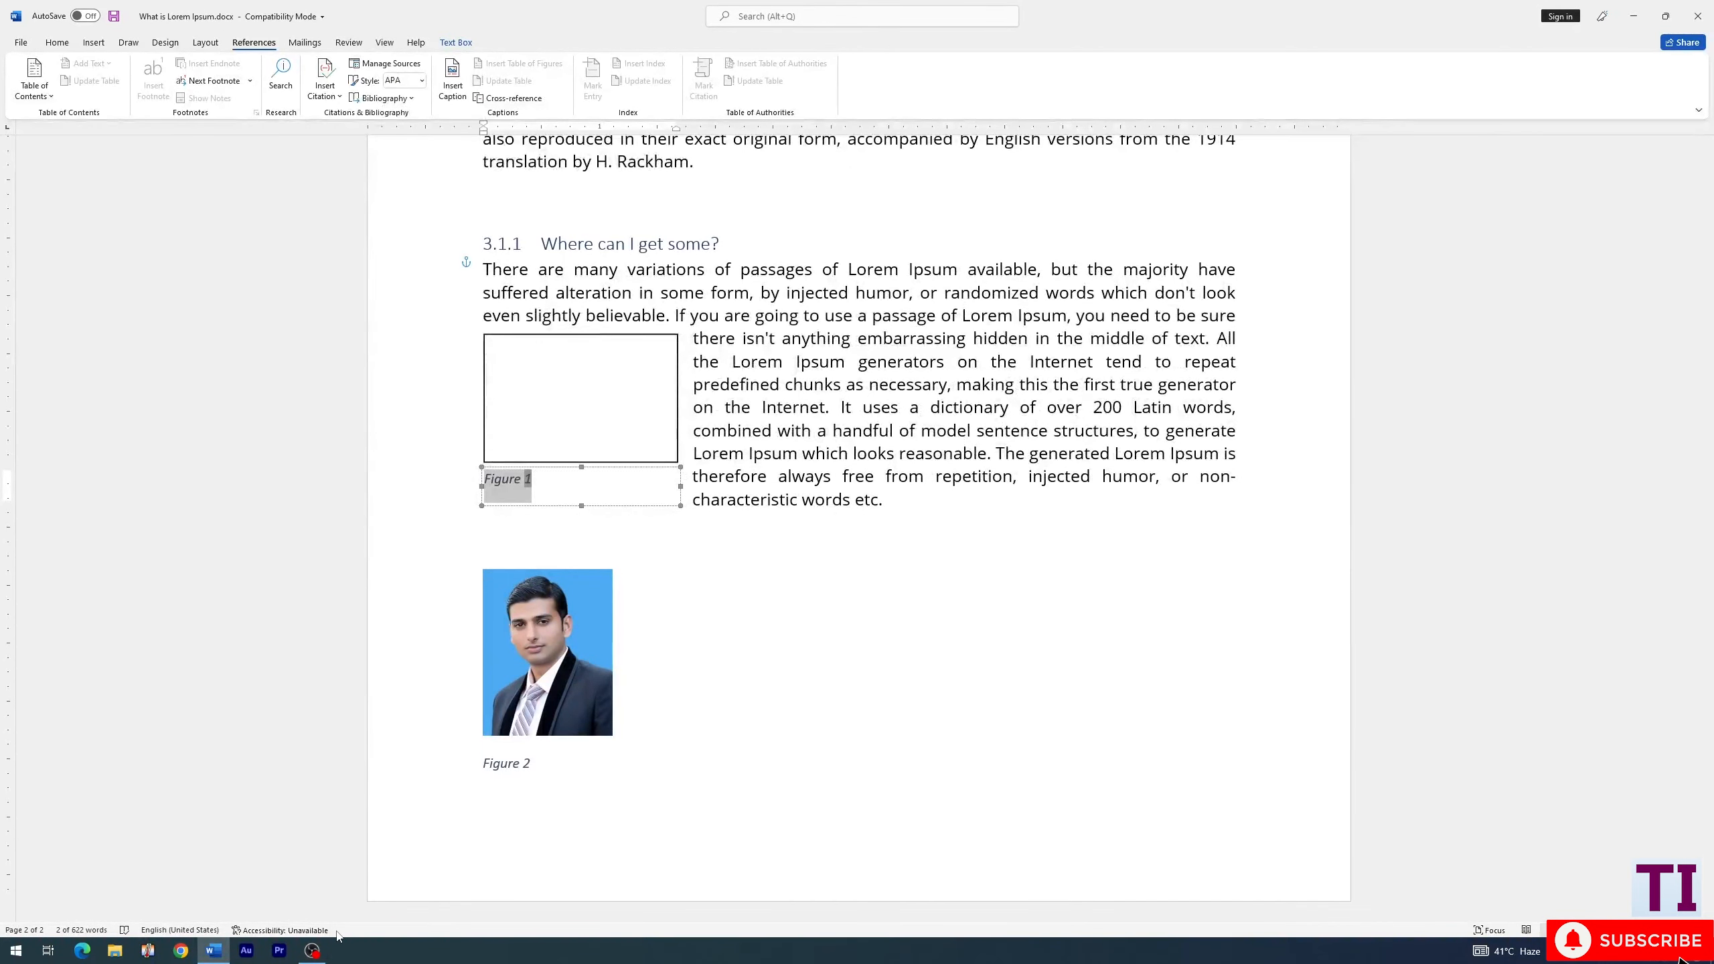